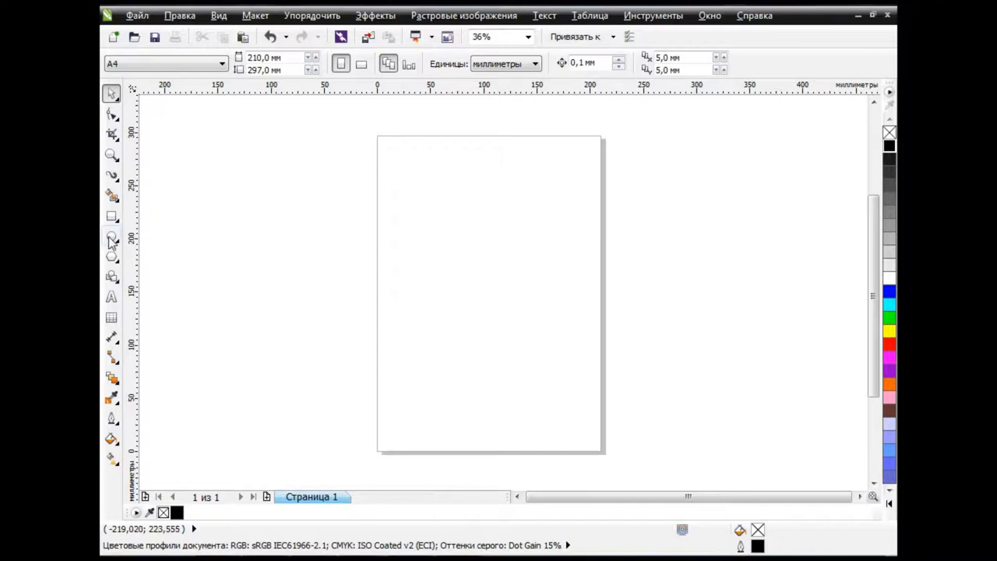
Step: Draw a large circle with the Ellipse tool and centre it on the page
{"action": "left_click", "coordinate": [113, 238]}
{"action": "left_click", "coordinate": [156, 230]}
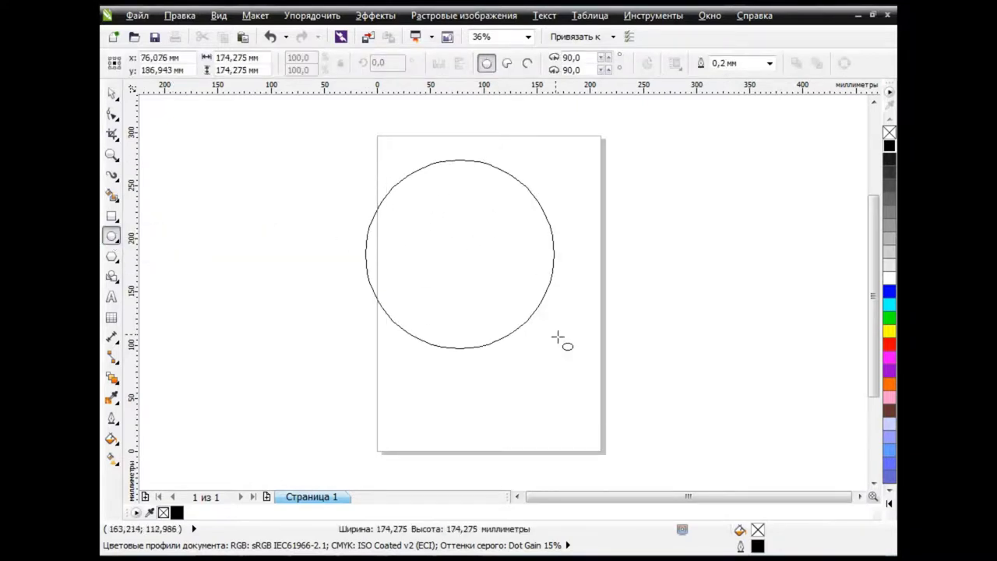
{"action": "left_click_drag", "start_coordinate": [371, 165], "coordinate": [653, 447]}
{"action": "left_click_drag", "start_coordinate": [512, 299], "coordinate": [491, 295]}
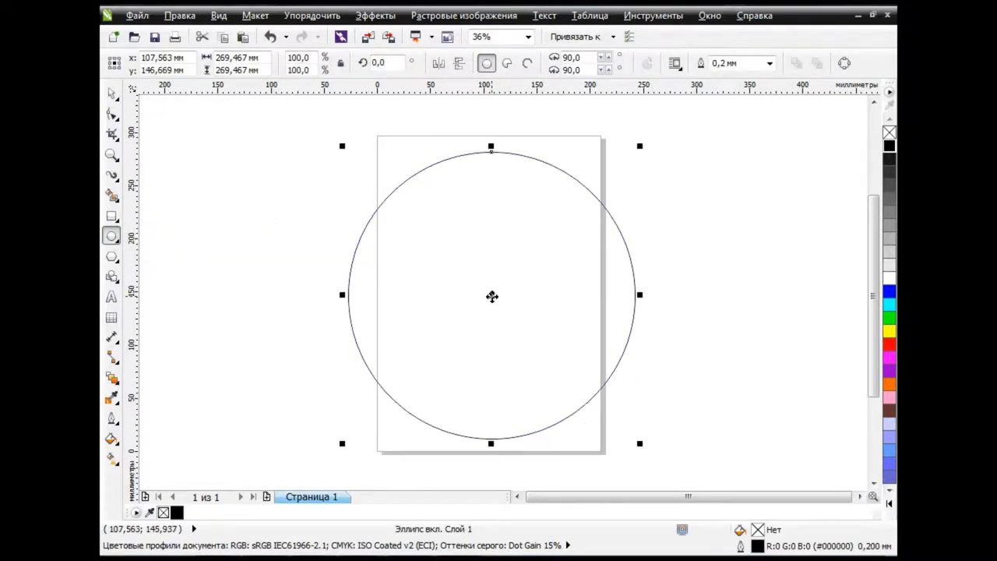
{"action": "key", "text": "space"}
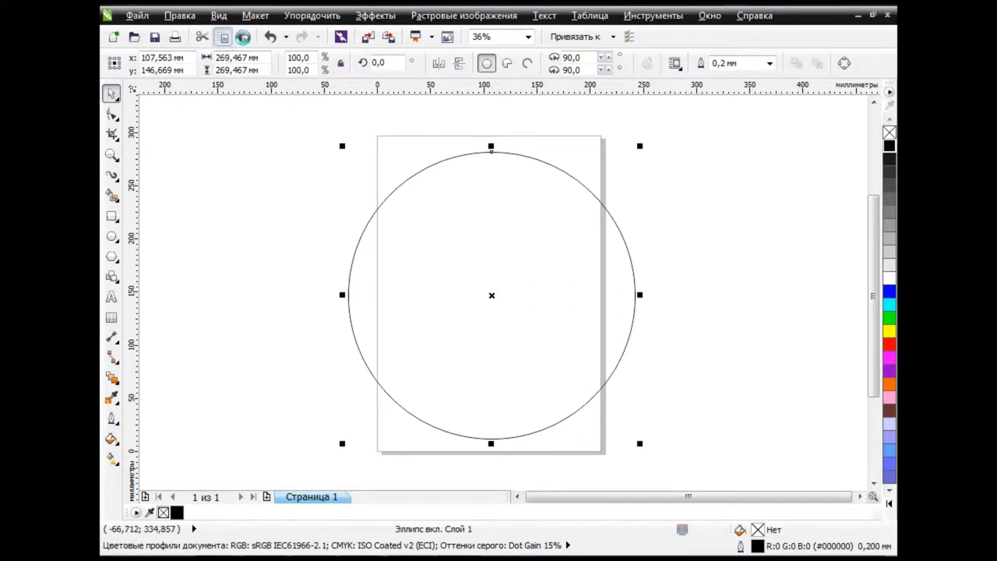
Step: Add three smaller concentric copies of the circle inside it
{"action": "left_click_drag", "start_coordinate": [640, 145], "coordinate": [619, 170]}
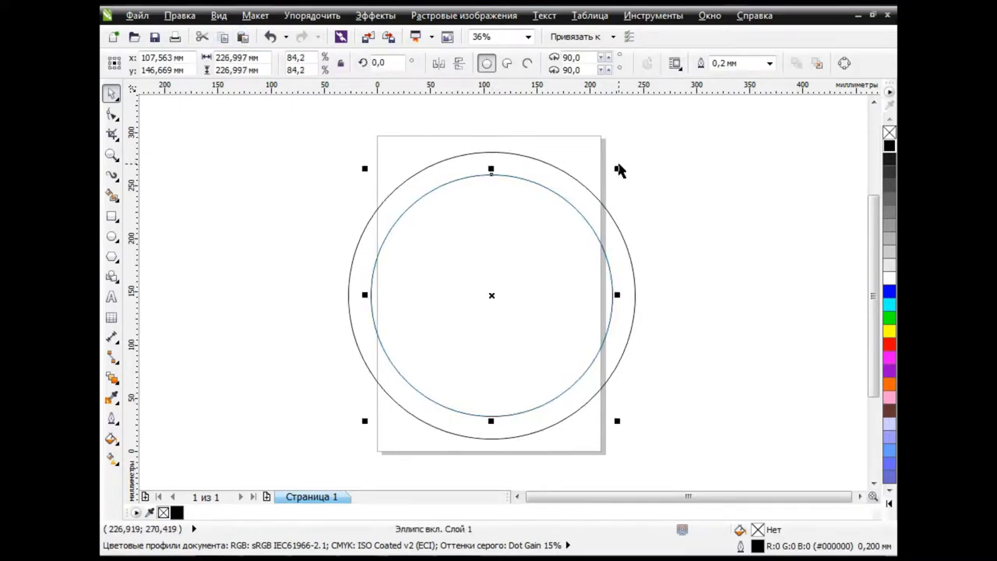
{"action": "left_click", "coordinate": [265, 210]}
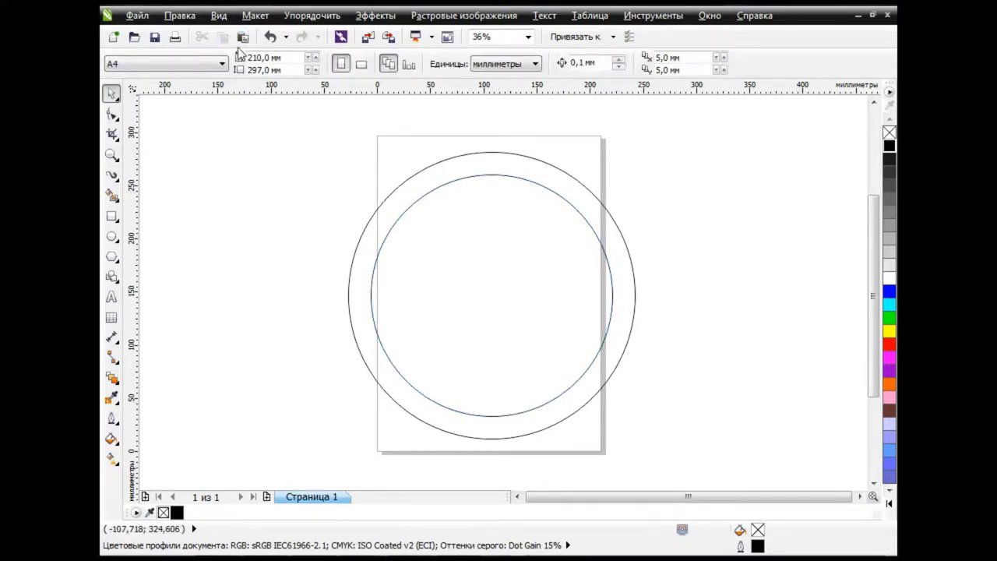
{"action": "left_click", "coordinate": [635, 281]}
{"action": "mouse_move", "coordinate": [639, 145]}
{"action": "left_mouse_down"}
{"action": "mouse_move", "coordinate": [558, 195]}
{"action": "mouse_move", "coordinate": [549, 228]}
{"action": "left_mouse_up"}
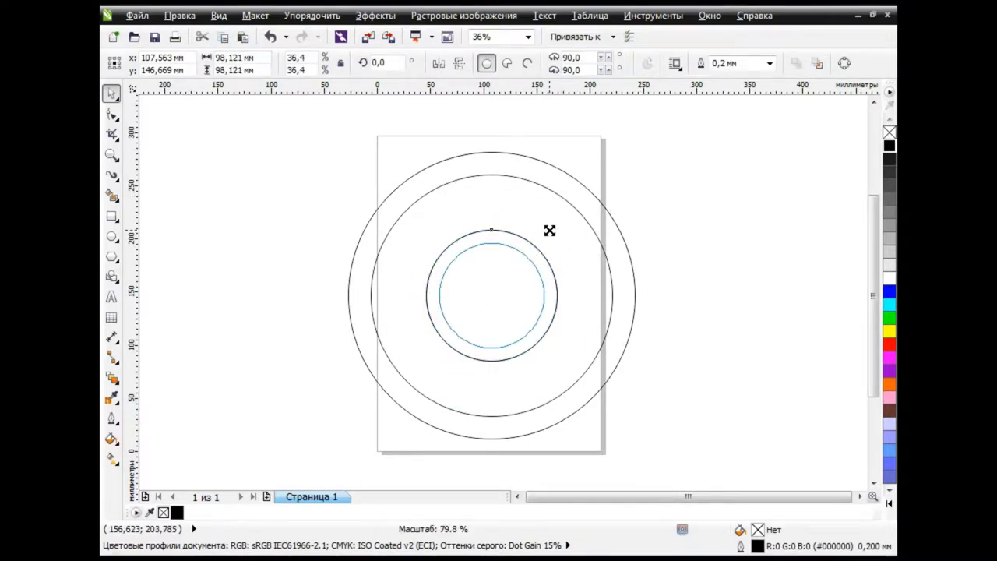
{"action": "left_click", "coordinate": [721, 269]}
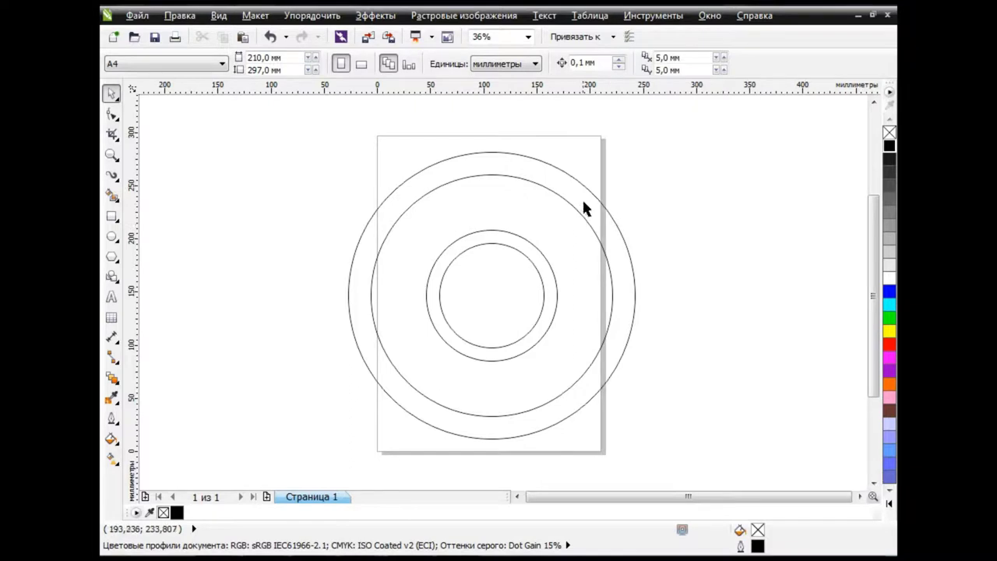
{"action": "left_click", "coordinate": [588, 403]}
Step: Undo the black fill, clear the outer circle's fill, and move all four circles off the page
{"action": "left_click_drag", "start_coordinate": [889, 145], "coordinate": [612, 222]}
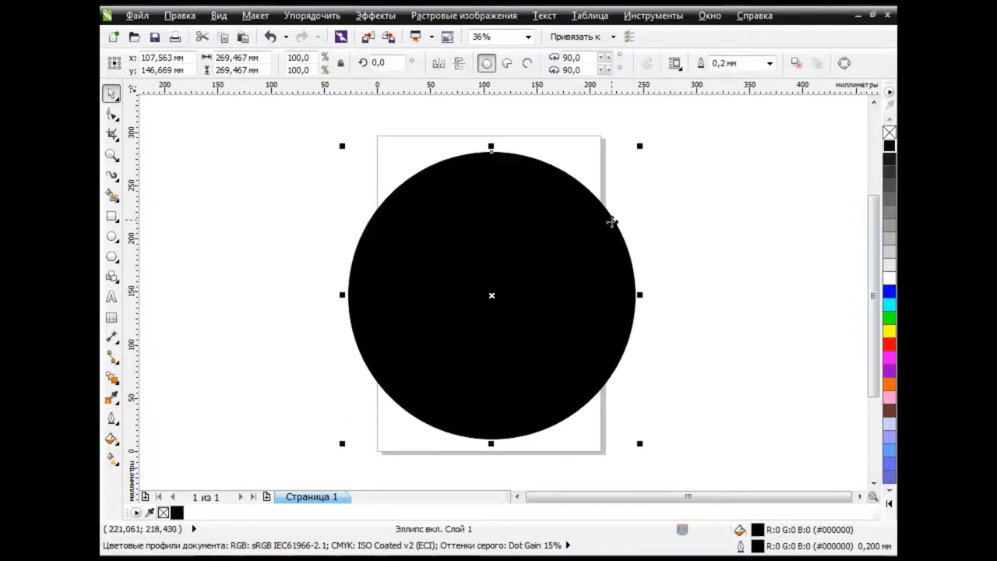
{"action": "left_click", "coordinate": [271, 37]}
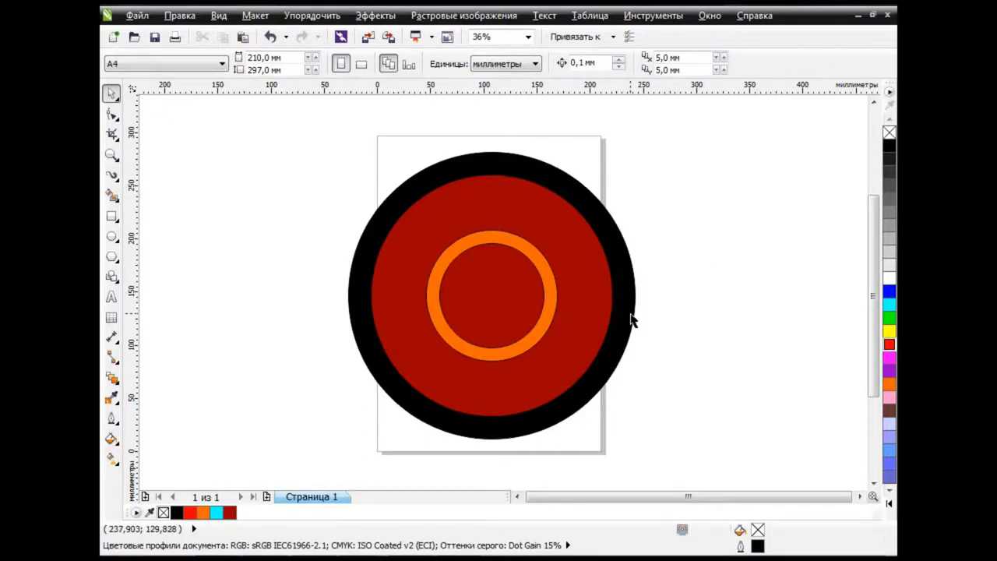
{"action": "left_click", "coordinate": [630, 277]}
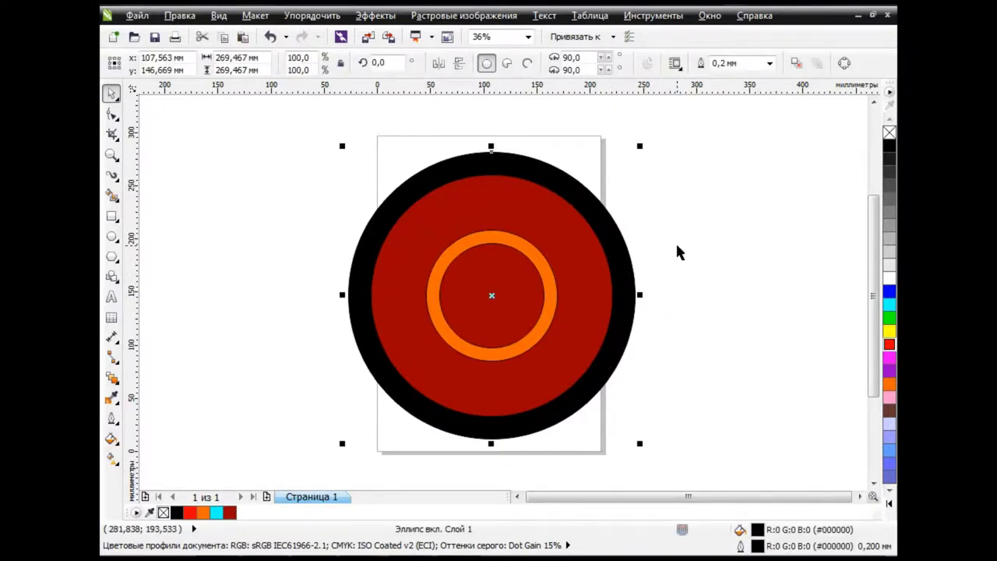
{"action": "left_click", "coordinate": [889, 132]}
{"action": "left_click_drag", "start_coordinate": [286, 127], "coordinate": [662, 453]}
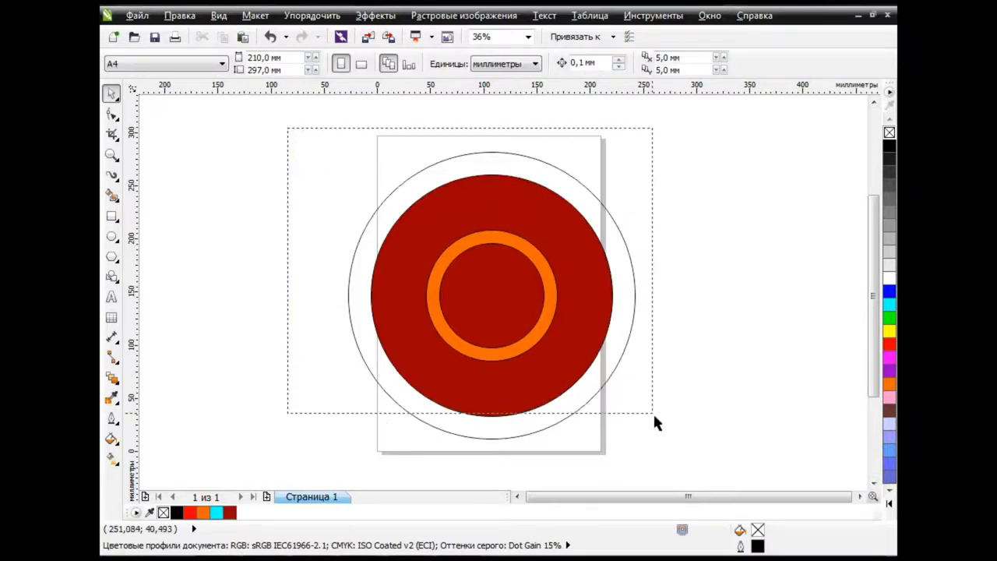
{"action": "key", "text": "Delete"}
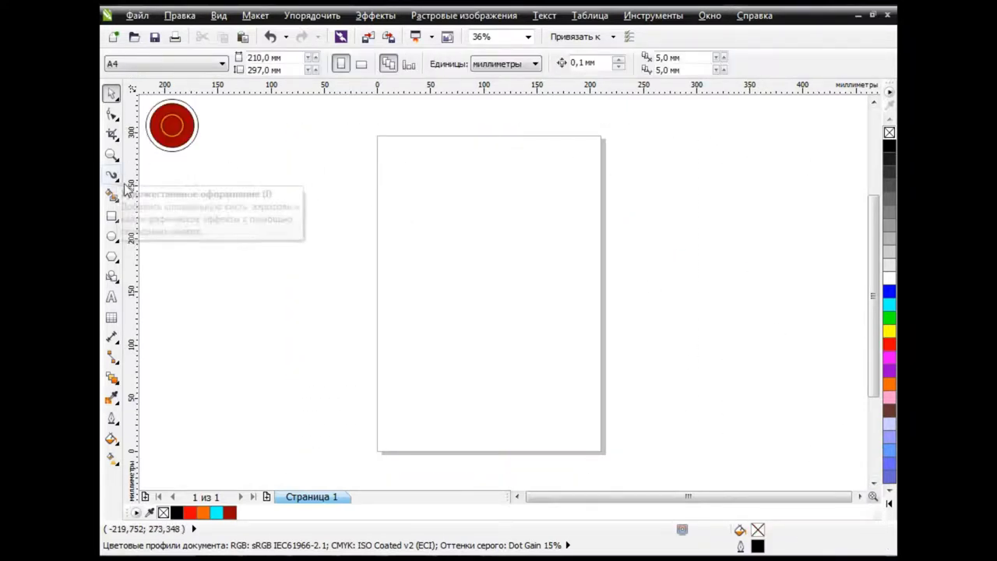
Step: With the Polyline tool, draw the Greek-key line's first corners: across, down, left and up
{"action": "left_click", "coordinate": [114, 176]}
{"action": "left_click", "coordinate": [164, 223]}
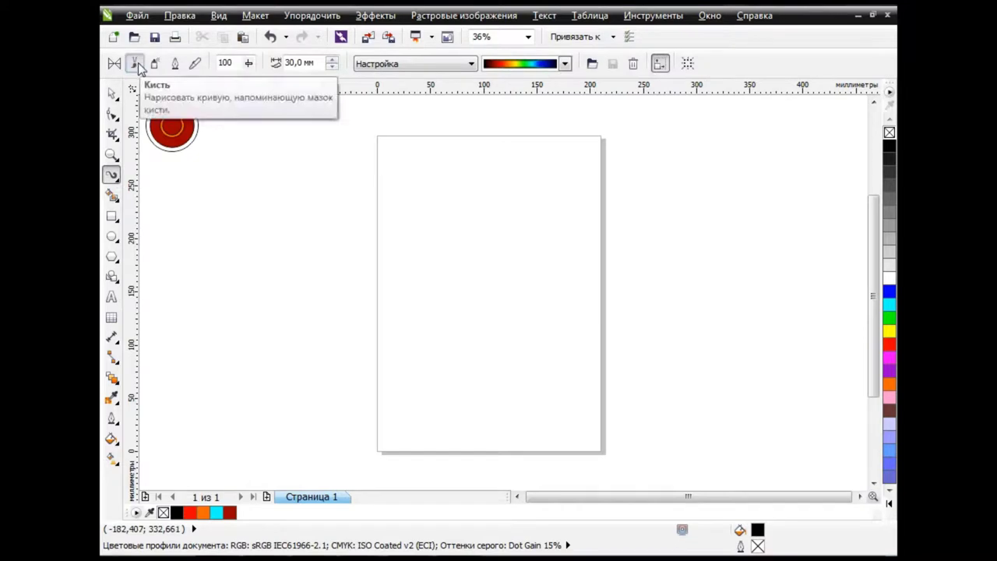
{"action": "left_click", "coordinate": [117, 93]}
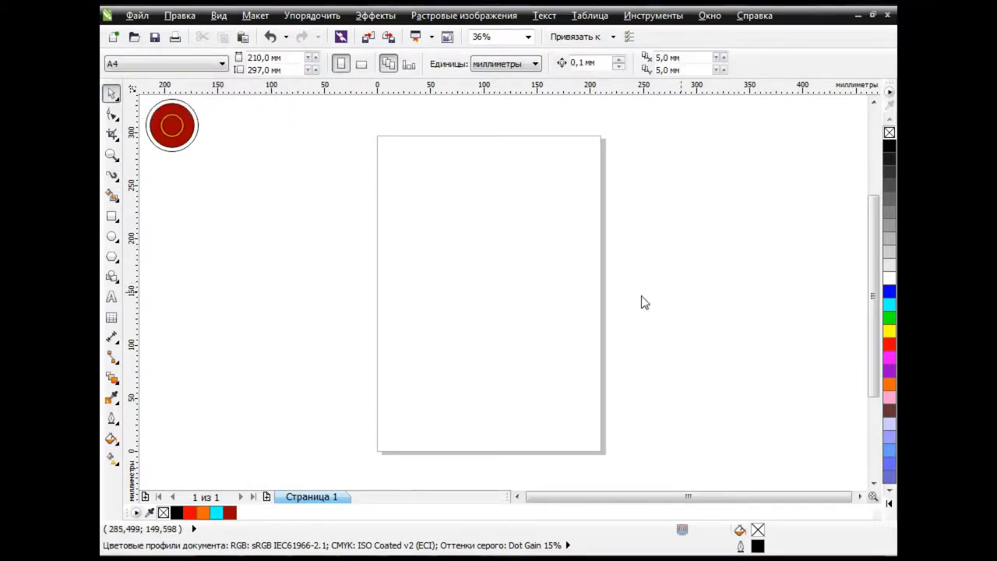
{"action": "left_click", "coordinate": [113, 174]}
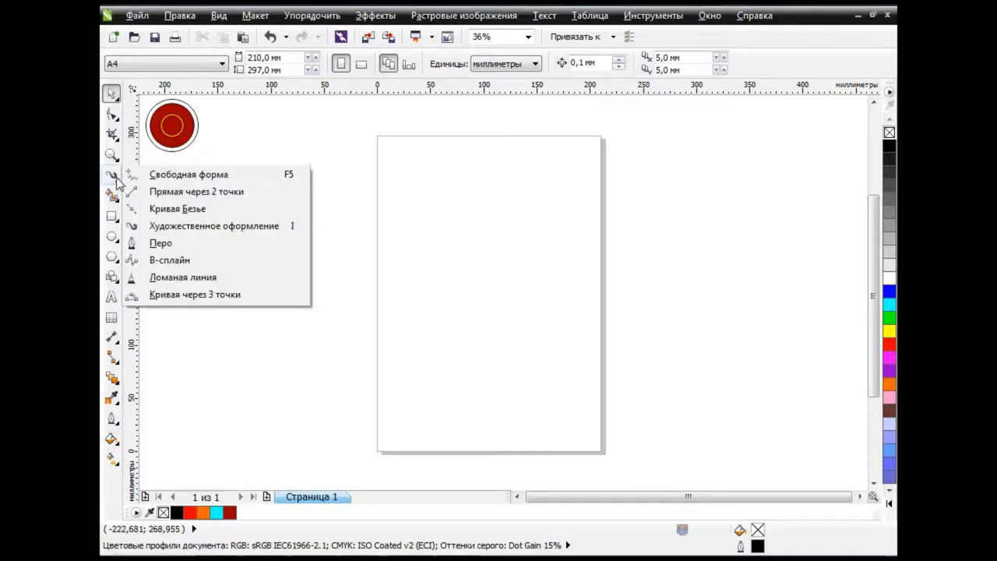
{"action": "left_click", "coordinate": [168, 172]}
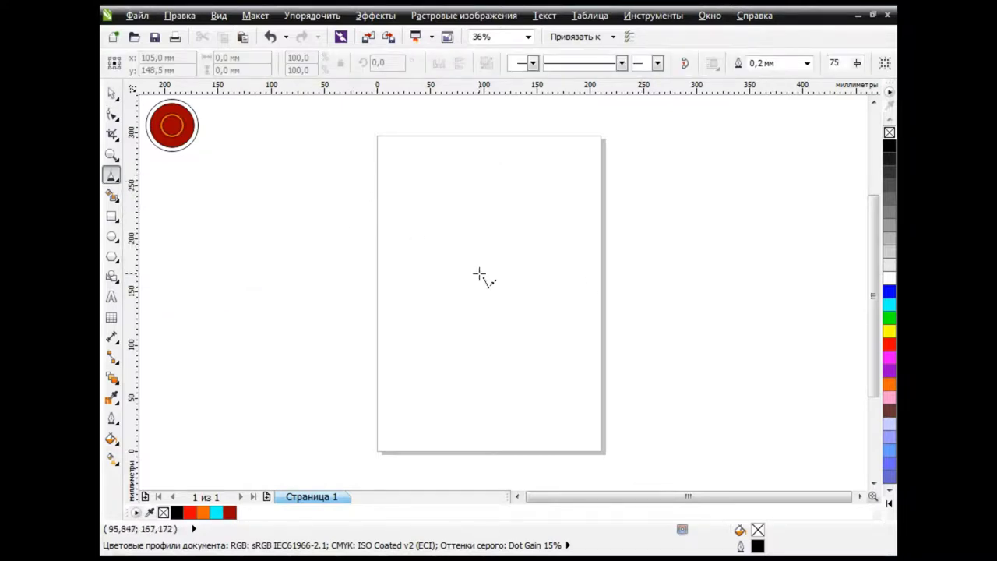
{"action": "left_click", "coordinate": [376, 206]}
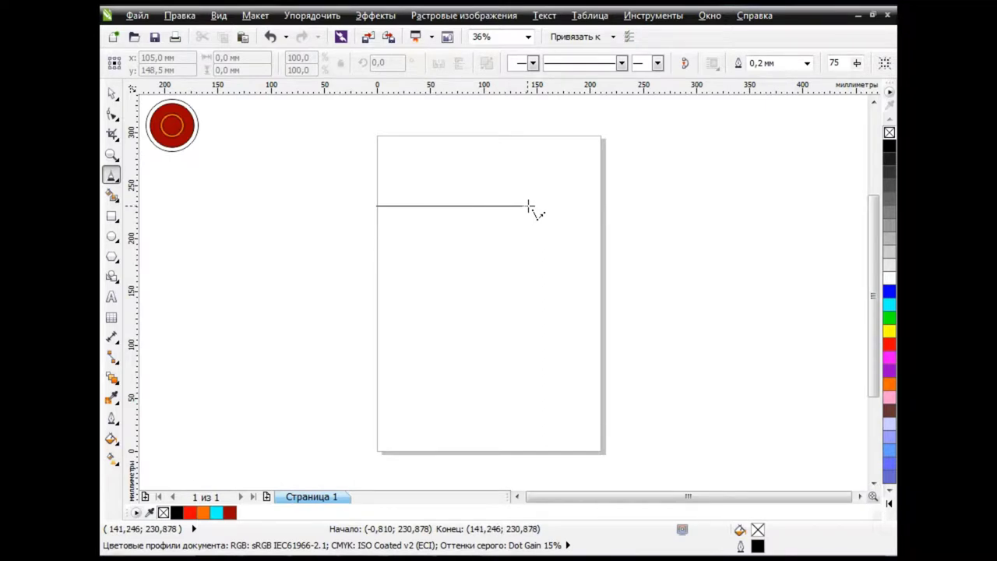
{"action": "left_click", "coordinate": [527, 207]}
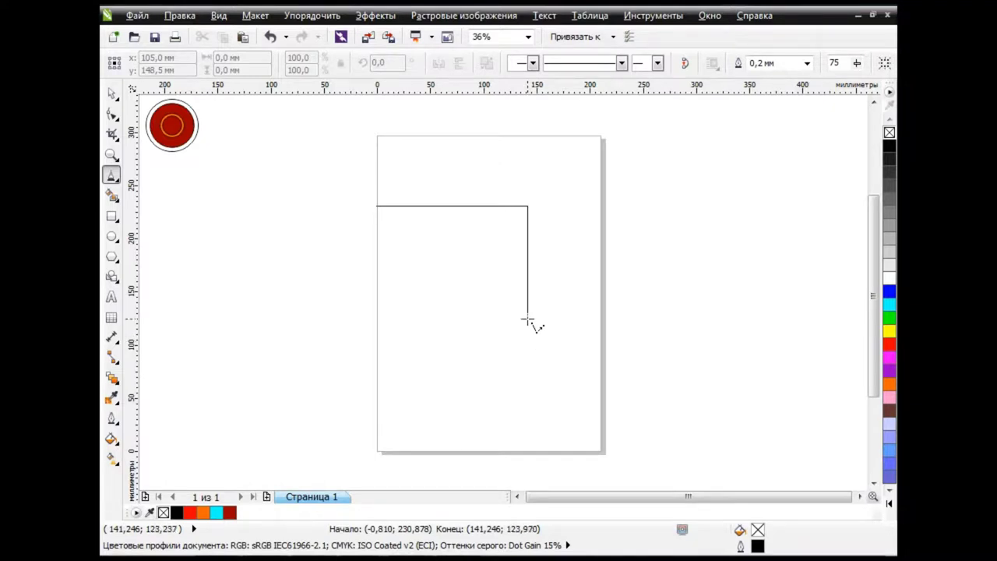
{"action": "left_click", "coordinate": [527, 320]}
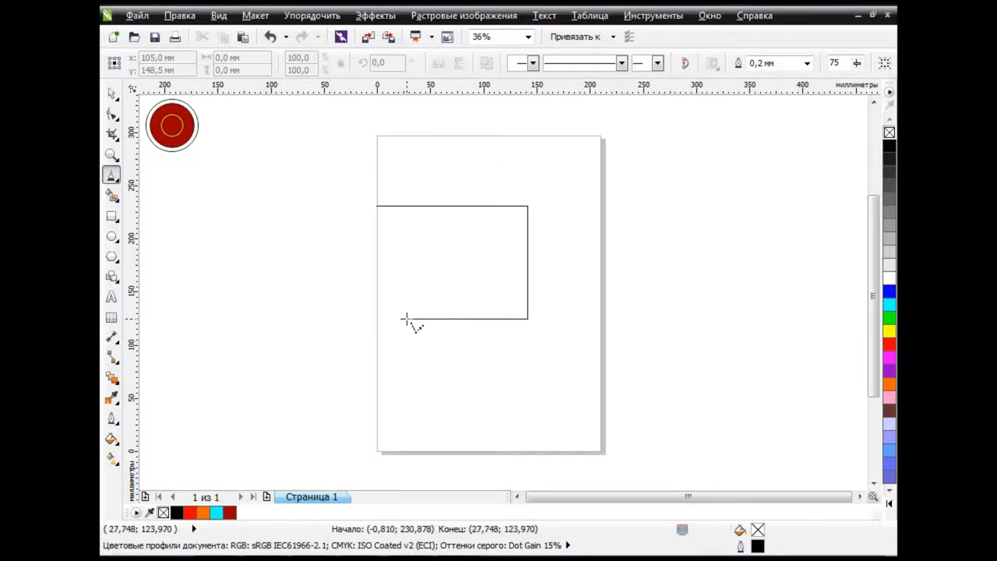
{"action": "left_click", "coordinate": [428, 319]}
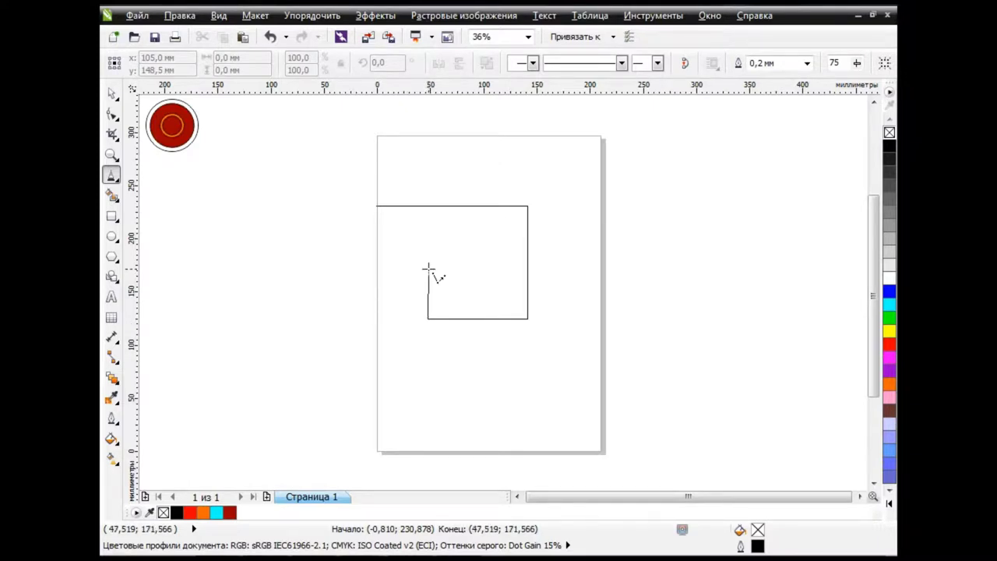
Step: Complete the spiral's inner hook and outer arm, ending at the page's right edge
{"action": "left_click", "coordinate": [428, 269]}
{"action": "left_click", "coordinate": [484, 269]}
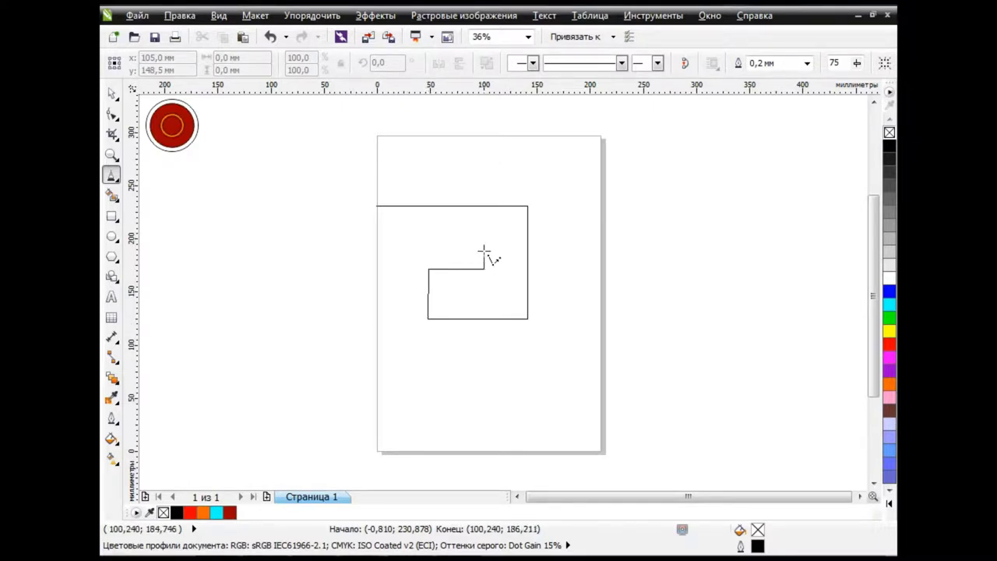
{"action": "left_click", "coordinate": [484, 237]}
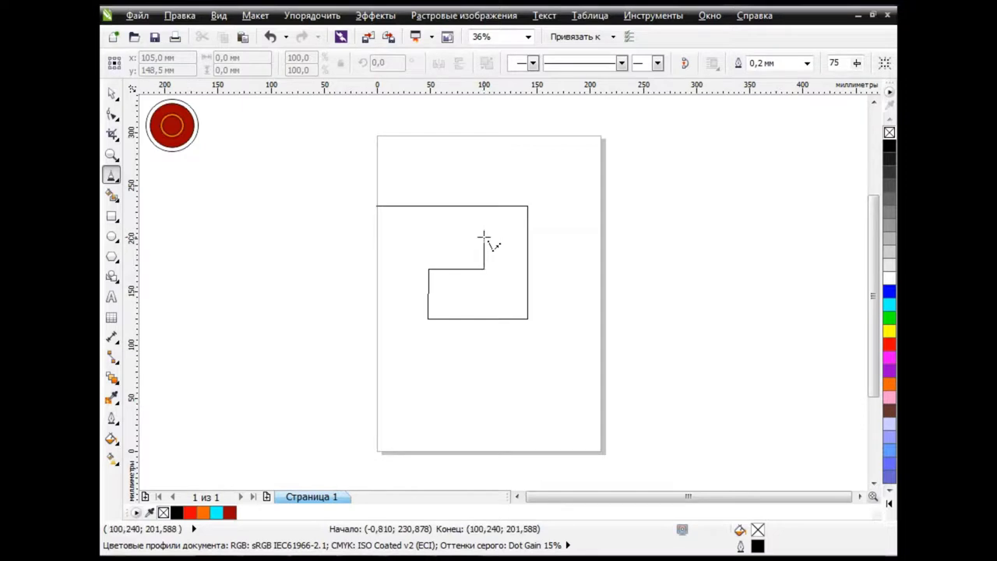
{"action": "left_click", "coordinate": [377, 237]}
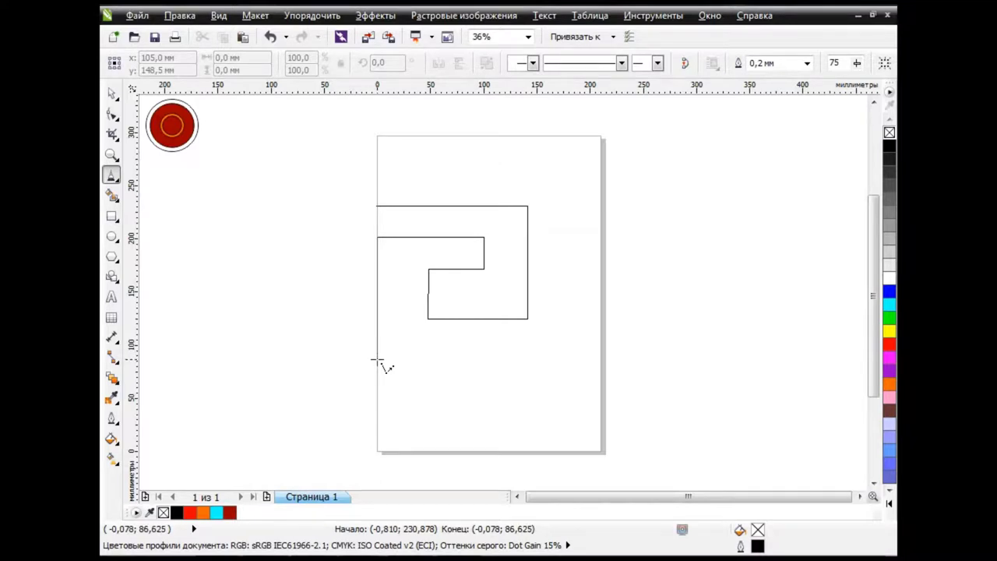
{"action": "left_click", "coordinate": [377, 360]}
{"action": "left_click", "coordinate": [569, 360]}
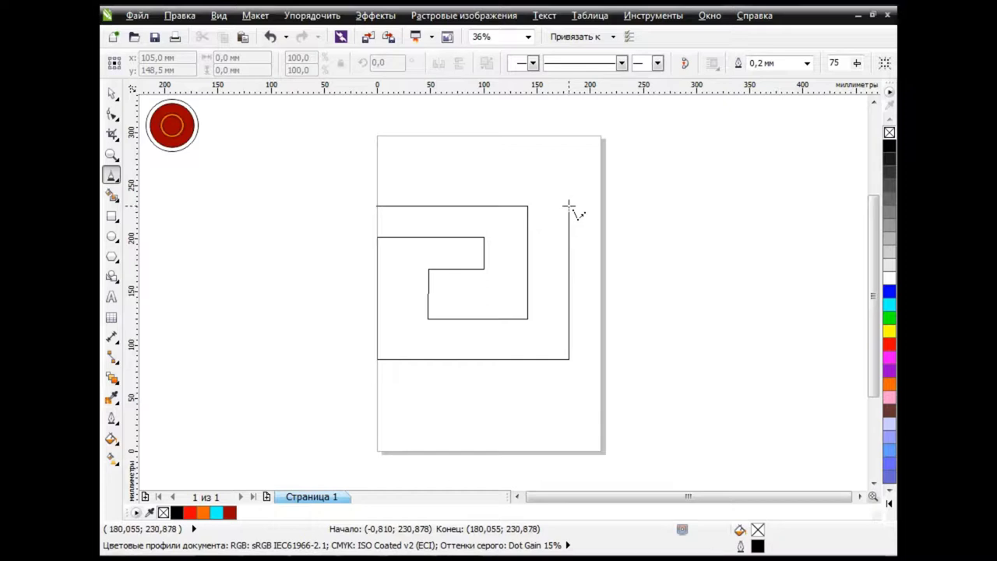
{"action": "left_click", "coordinate": [568, 206]}
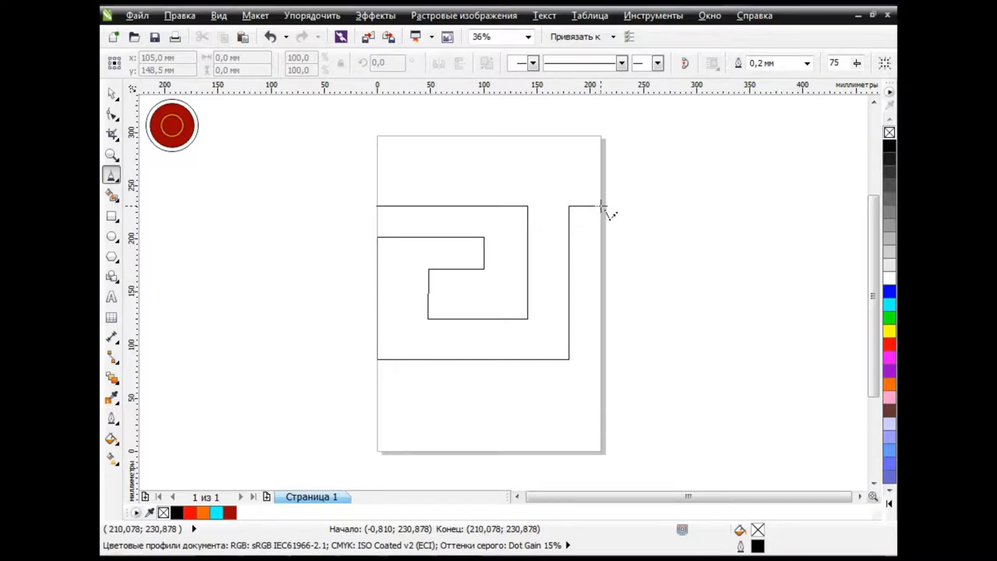
{"action": "double_click", "coordinate": [601, 207]}
Step: Move the spiral's nodes to lower and level the inner segment and raise the top line
{"action": "key", "text": "F10"}
{"action": "left_click", "coordinate": [428, 269]}
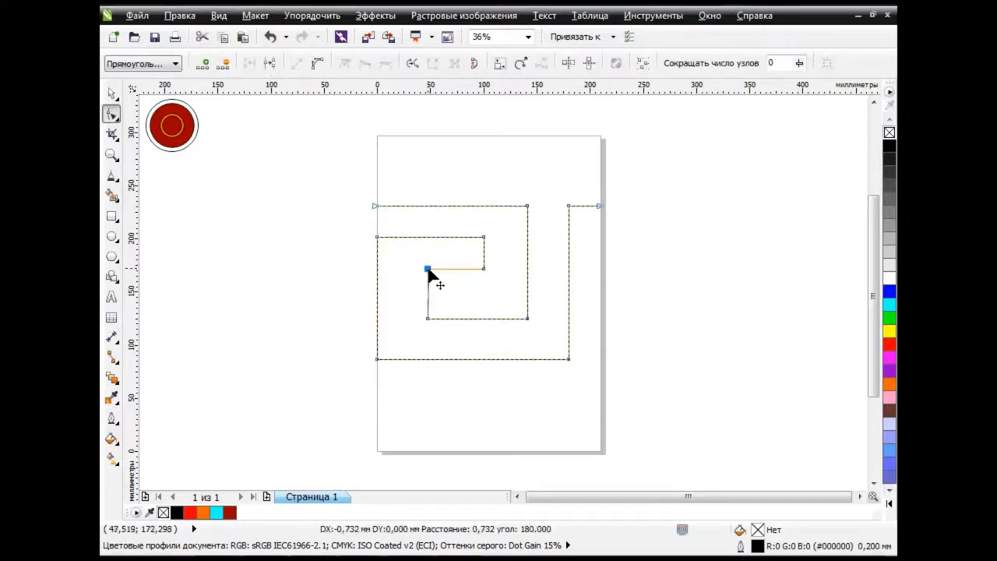
{"action": "left_click_drag", "start_coordinate": [428, 269], "coordinate": [428, 283]}
{"action": "left_click_drag", "start_coordinate": [484, 269], "coordinate": [485, 305]}
{"action": "left_click", "coordinate": [428, 283], "text": "shift"}
{"action": "left_click", "coordinate": [665, 325]}
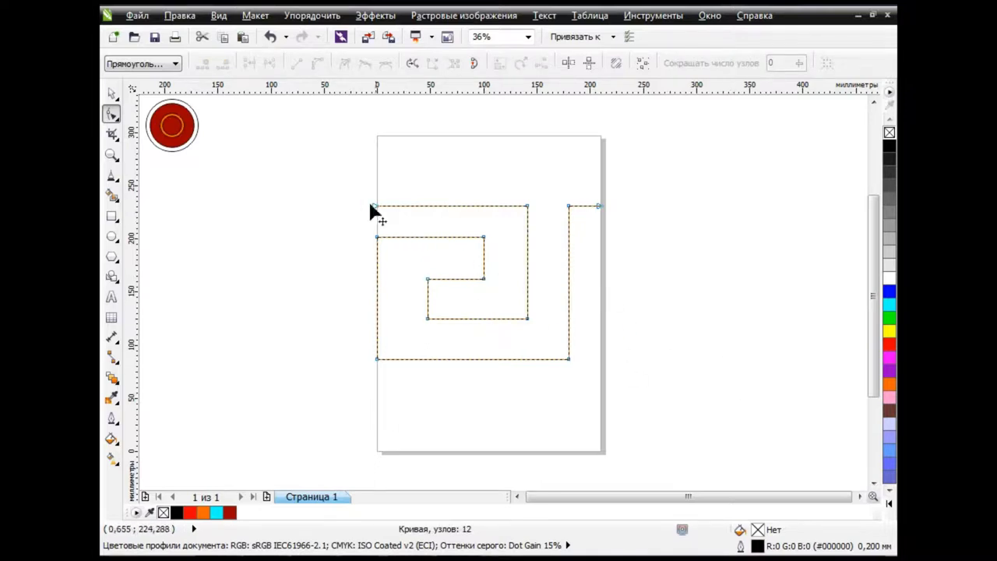
{"action": "mouse_move", "coordinate": [370, 201]}
{"action": "left_mouse_down"}
{"action": "mouse_move", "coordinate": [614, 214]}
{"action": "mouse_move", "coordinate": [597, 202]}
{"action": "left_mouse_up"}
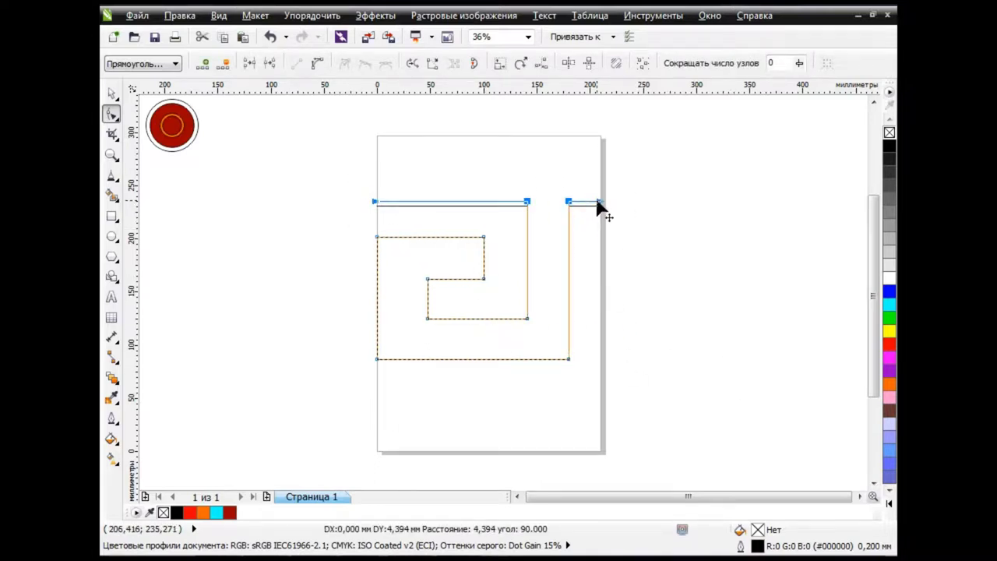
{"action": "left_click_drag", "start_coordinate": [396, 311], "coordinate": [531, 331]}
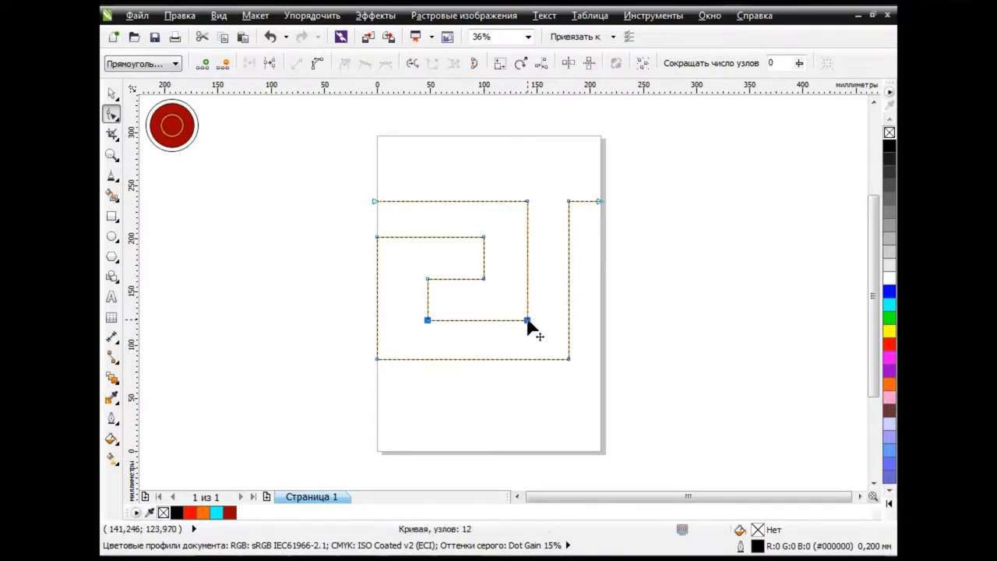
{"action": "key", "text": "space"}
{"action": "left_click", "coordinate": [279, 331]}
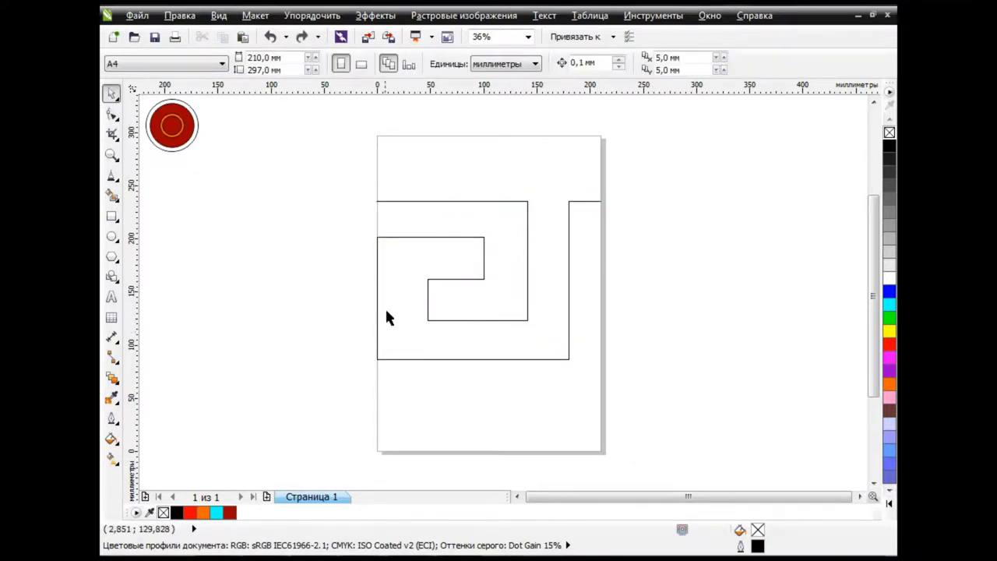
Step: Give the spiral curve a 25 mm outline width
{"action": "left_click", "coordinate": [466, 279]}
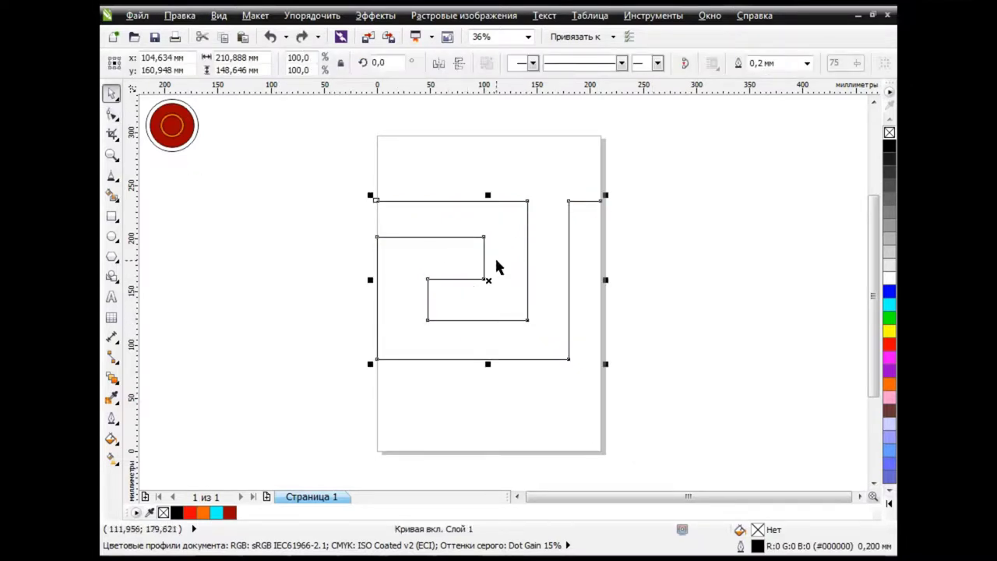
{"action": "double_click", "coordinate": [766, 66]}
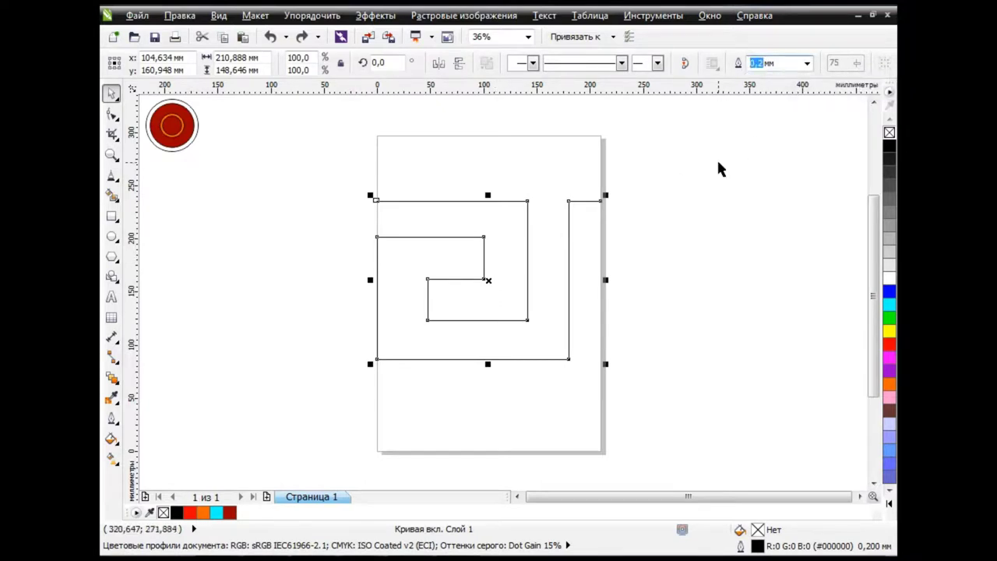
{"action": "type", "text": "25"}
{"action": "key", "text": "Return"}
Step: Drag node pairs to shift the inner stripes and adjust the spiral's top and bottom edges
{"action": "key", "text": "space"}
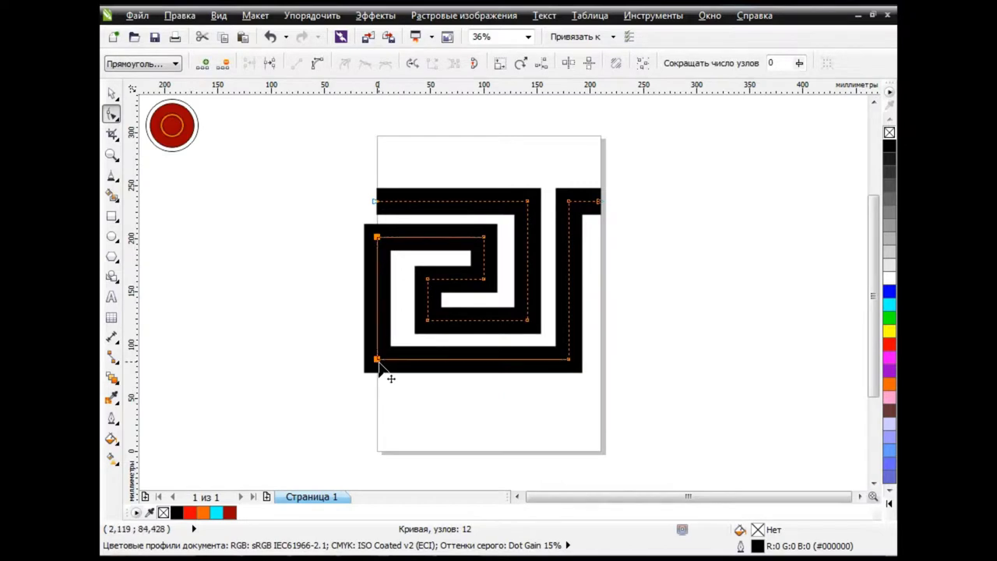
{"action": "left_click_drag", "start_coordinate": [378, 359], "coordinate": [391, 360]}
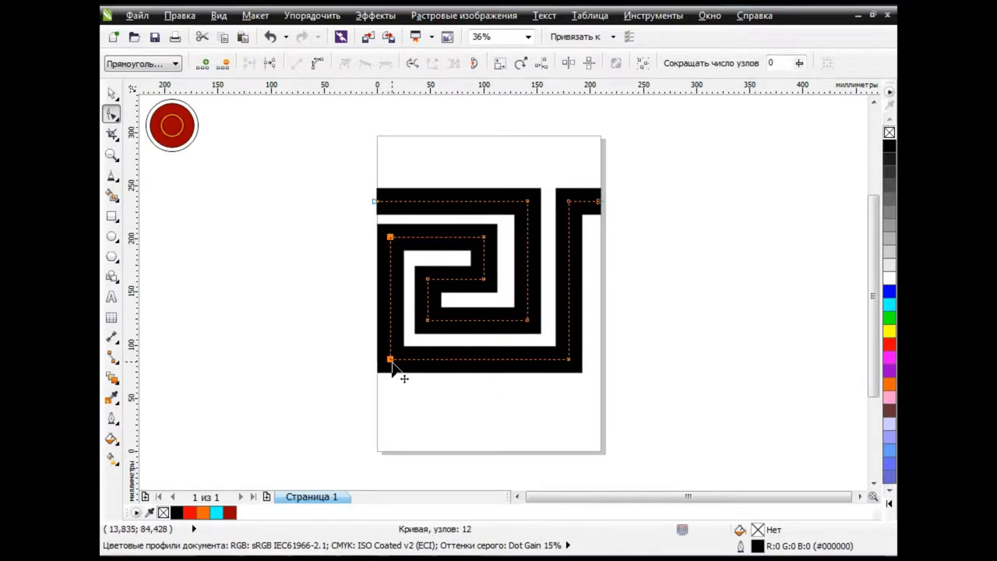
{"action": "left_click_drag", "start_coordinate": [416, 266], "coordinate": [463, 351]}
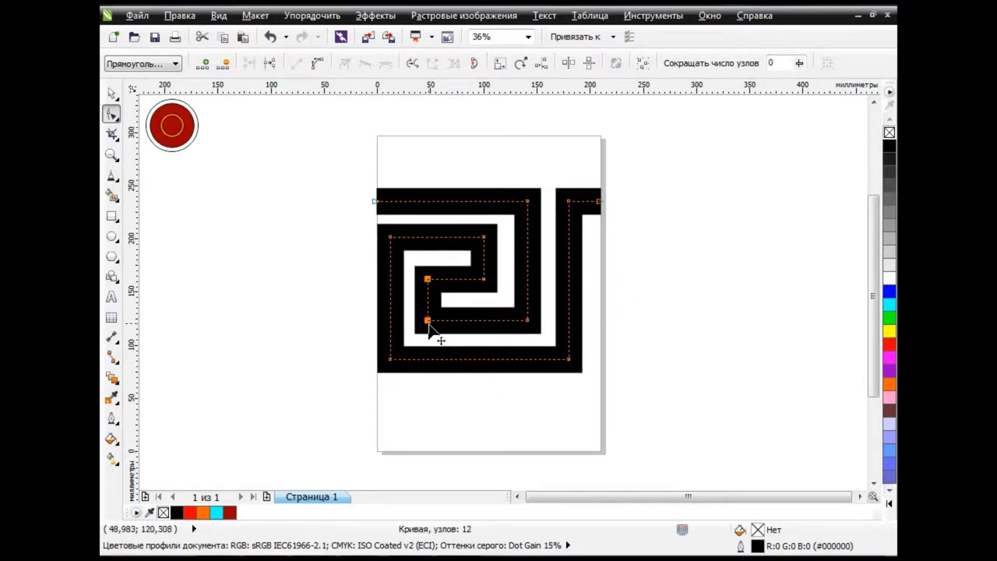
{"action": "left_click_drag", "start_coordinate": [427, 320], "coordinate": [432, 319]}
{"action": "mouse_move", "coordinate": [473, 228]}
{"action": "left_mouse_down"}
{"action": "mouse_move", "coordinate": [499, 290]}
{"action": "mouse_move", "coordinate": [476, 288]}
{"action": "left_mouse_up"}
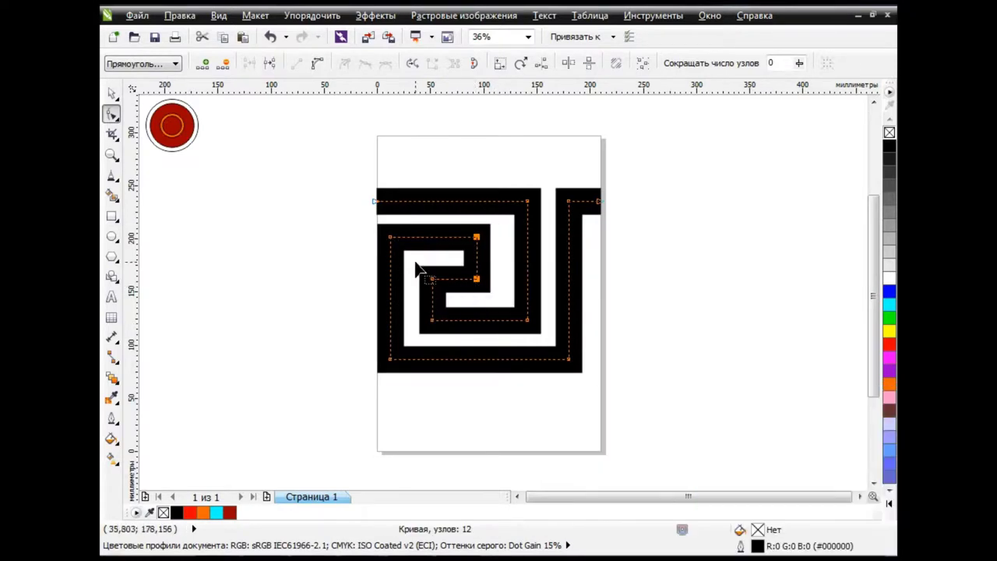
{"action": "mouse_move", "coordinate": [418, 268]}
{"action": "left_mouse_down"}
{"action": "mouse_move", "coordinate": [460, 343]}
{"action": "mouse_move", "coordinate": [441, 326]}
{"action": "left_mouse_up"}
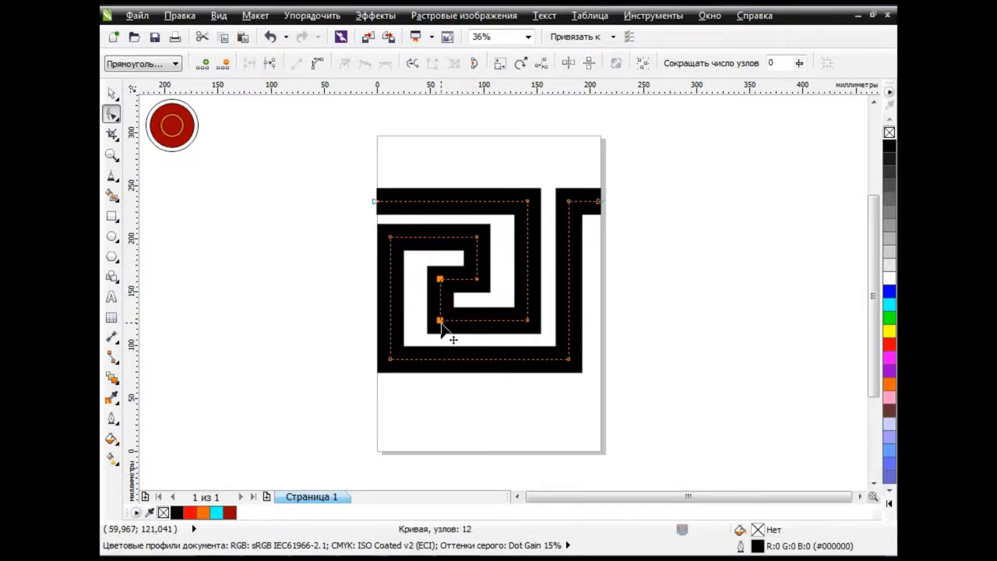
{"action": "mouse_move", "coordinate": [328, 156]}
{"action": "left_mouse_down"}
{"action": "mouse_move", "coordinate": [632, 218]}
{"action": "mouse_move", "coordinate": [599, 194]}
{"action": "left_mouse_up"}
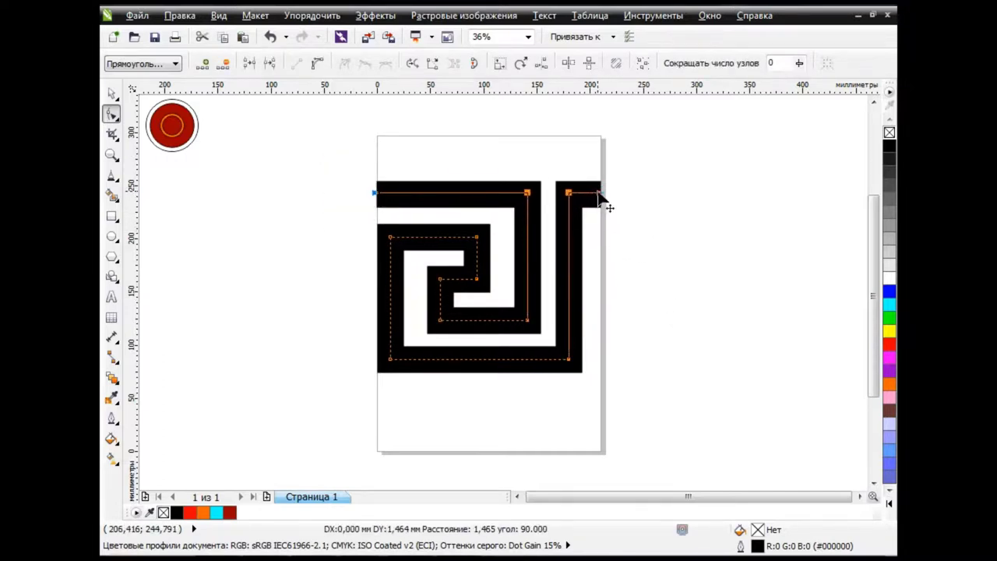
{"action": "left_click_drag", "start_coordinate": [351, 345], "coordinate": [600, 401]}
{"action": "left_click_drag", "start_coordinate": [570, 360], "coordinate": [572, 367]}
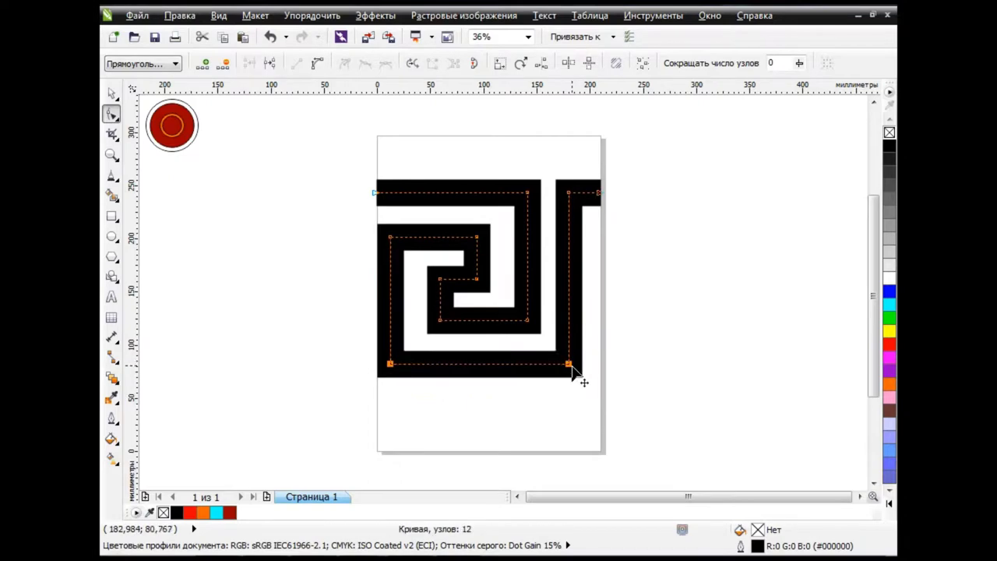
{"action": "left_click", "coordinate": [112, 93]}
{"action": "left_click", "coordinate": [314, 306]}
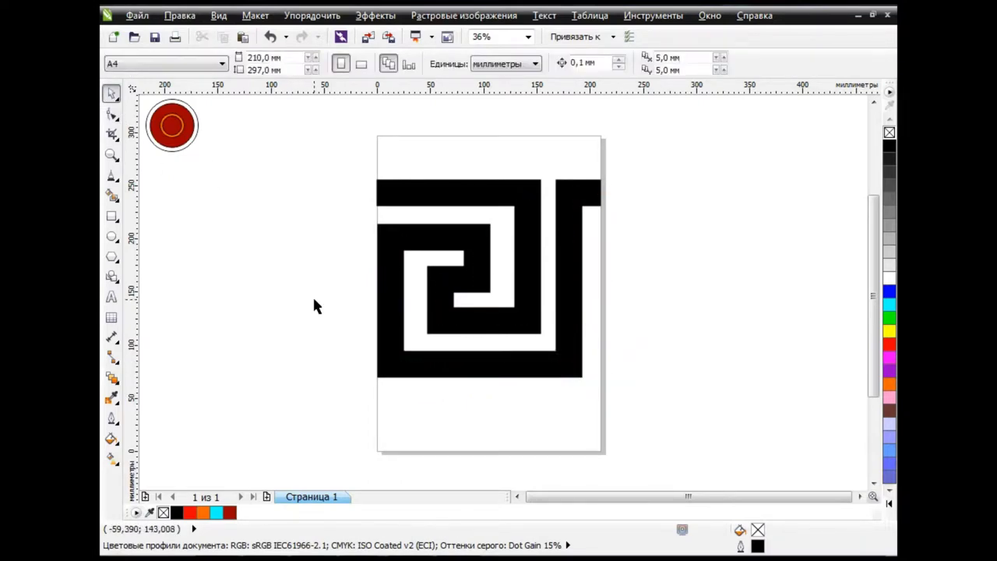
Step: Revert the last change and re-space the inner loop's nodes so the gaps are even
{"action": "key", "text": "ctrl+z"}
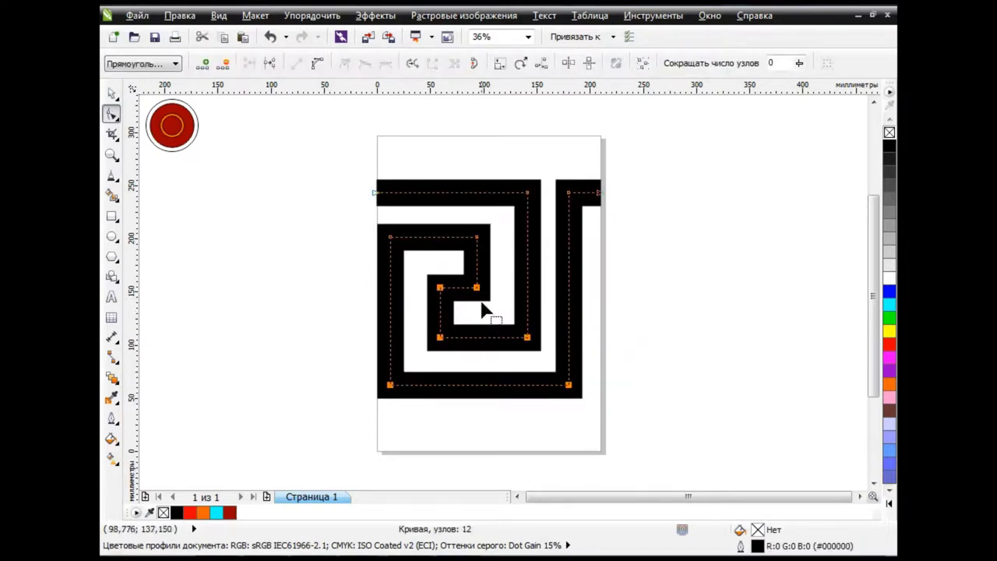
{"action": "left_click_drag", "start_coordinate": [477, 289], "coordinate": [480, 290]}
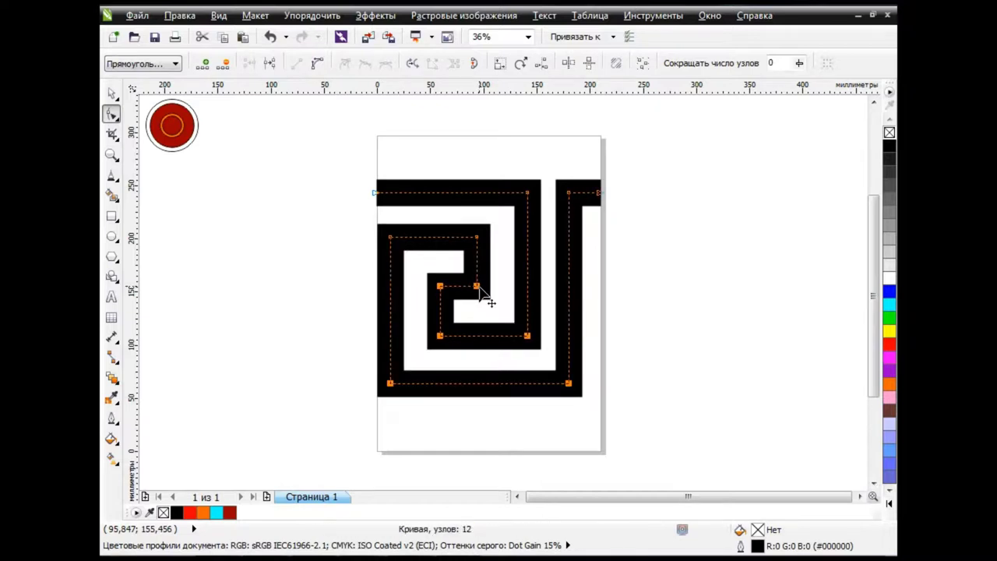
{"action": "mouse_move", "coordinate": [505, 164]}
{"action": "left_mouse_down"}
{"action": "mouse_move", "coordinate": [543, 345]}
{"action": "mouse_move", "coordinate": [524, 337]}
{"action": "left_mouse_up"}
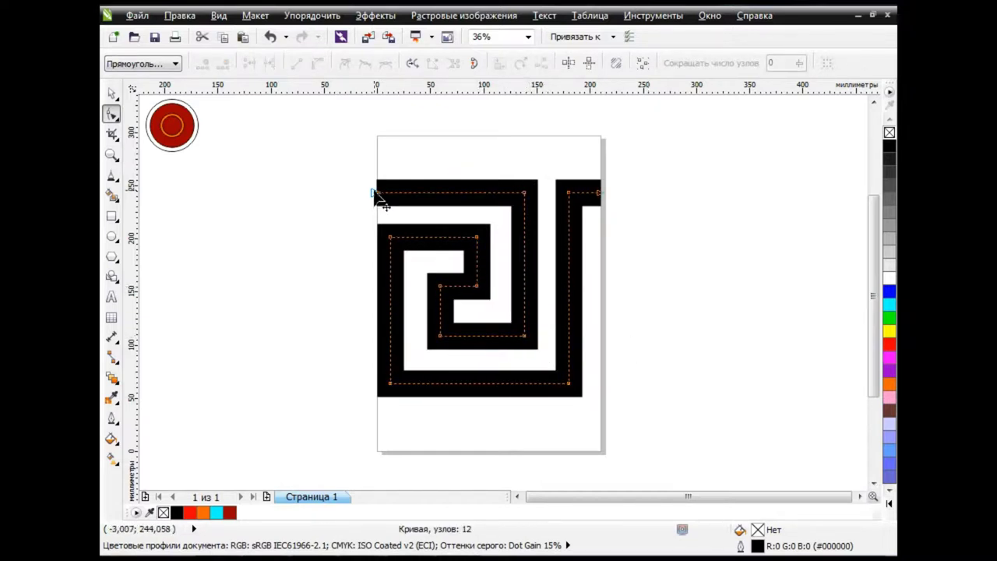
{"action": "mouse_move", "coordinate": [375, 189]}
{"action": "left_mouse_down"}
{"action": "mouse_move", "coordinate": [611, 204]}
{"action": "mouse_move", "coordinate": [606, 194]}
{"action": "left_mouse_up"}
{"action": "key", "text": "space"}
{"action": "left_click", "coordinate": [322, 310]}
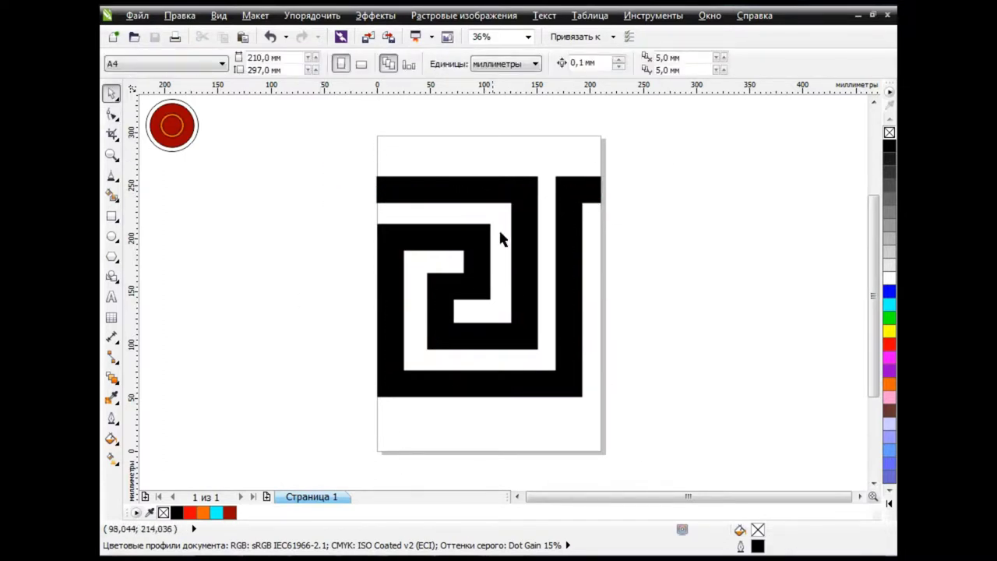
Step: Draw a straight line across the page top with a 25 mm outline
{"action": "left_click", "coordinate": [111, 174]}
{"action": "left_click", "coordinate": [377, 142]}
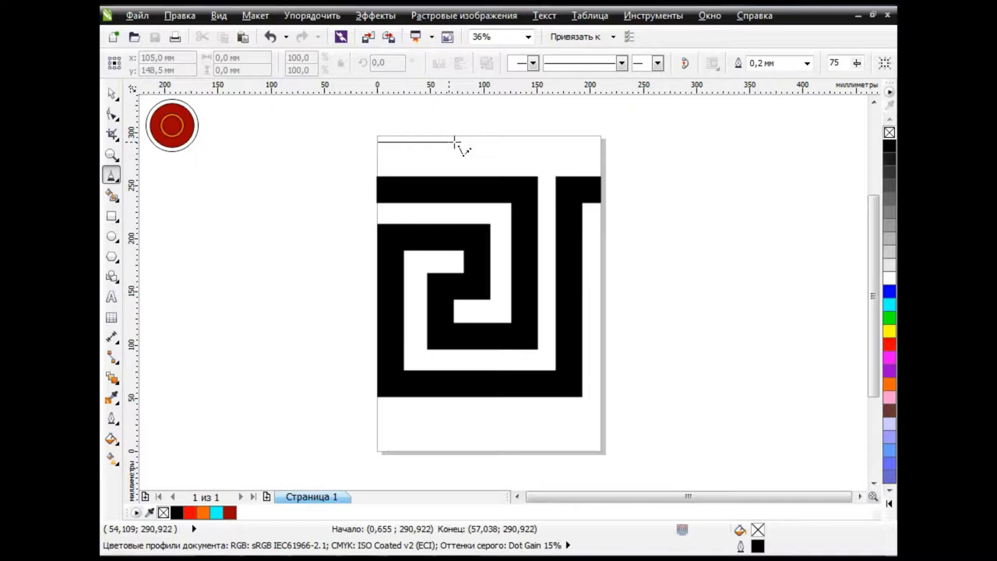
{"action": "left_click", "coordinate": [605, 142]}
{"action": "double_click", "coordinate": [762, 62]}
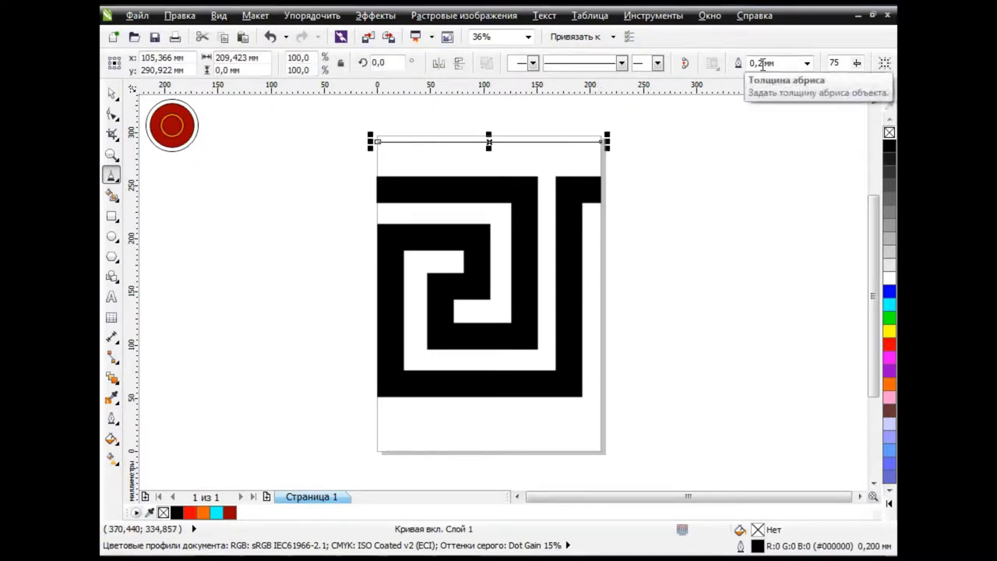
{"action": "type", "text": "25"}
{"action": "key", "text": "Return"}
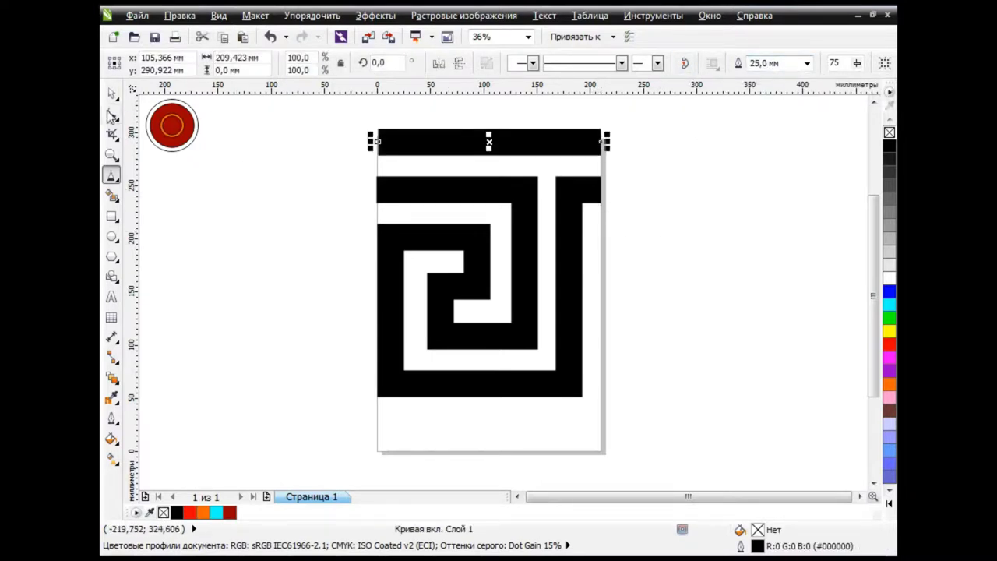
Step: Copy the thick bar to the page bottom, then undo a trial shrink of the pattern
{"action": "left_click", "coordinate": [112, 92]}
{"action": "left_click_drag", "start_coordinate": [489, 140], "coordinate": [491, 430]}
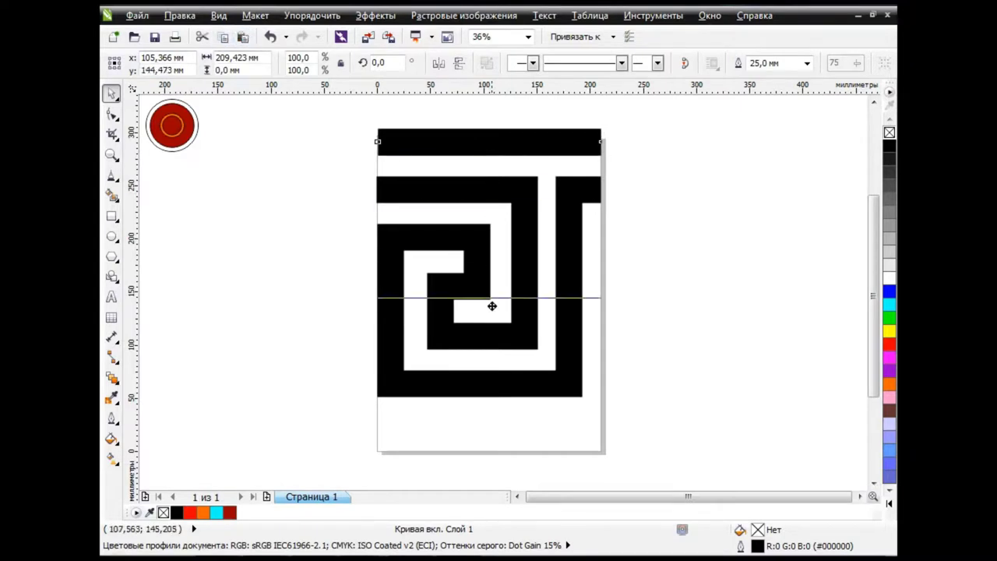
{"action": "left_click", "coordinate": [661, 360]}
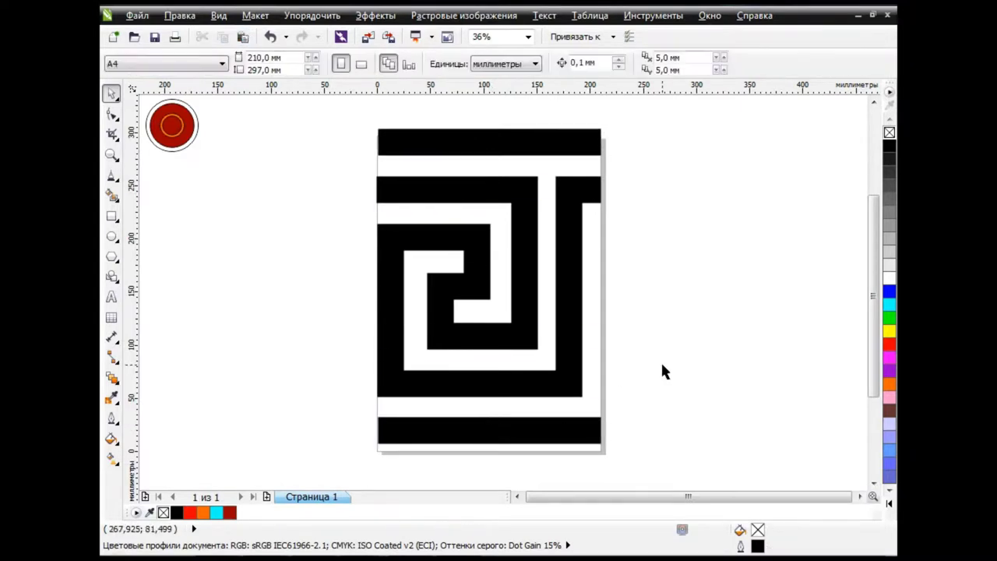
{"action": "mouse_move", "coordinate": [356, 106]}
{"action": "left_mouse_down"}
{"action": "mouse_move", "coordinate": [612, 428]}
{"action": "mouse_move", "coordinate": [495, 270]}
{"action": "left_mouse_up"}
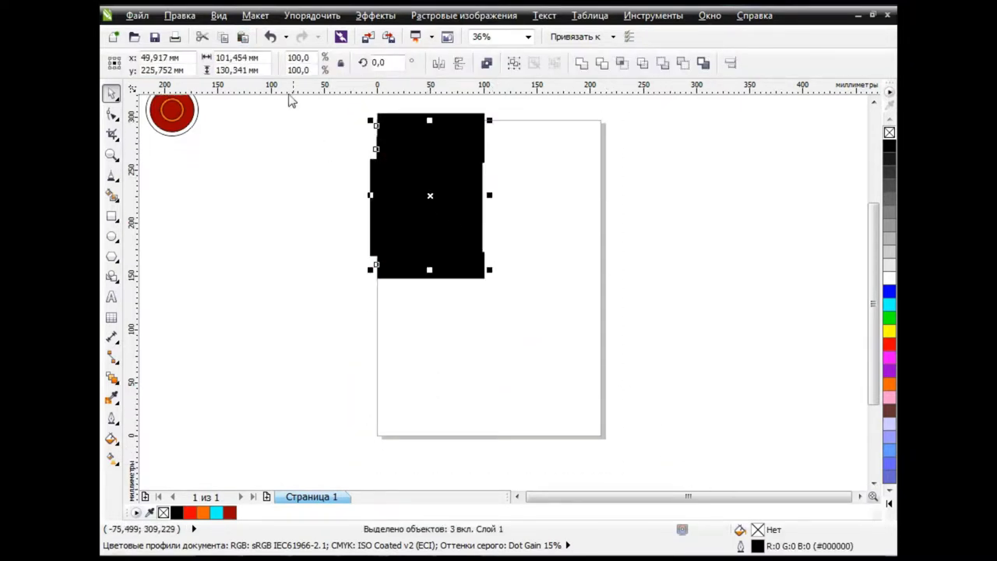
{"action": "left_click", "coordinate": [270, 37]}
{"action": "left_click", "coordinate": [639, 245]}
{"action": "left_click_drag", "start_coordinate": [875, 310], "coordinate": [874, 292]}
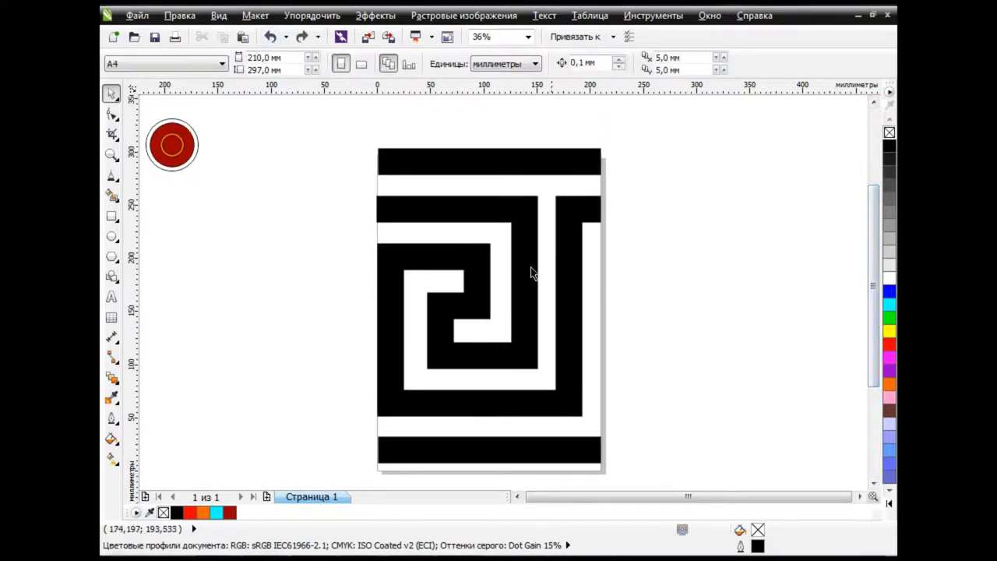
Step: Convert the meander's thick outlines into filled objects via Arrange > Convert Outline to Object
{"action": "key", "text": "Tab"}
{"action": "mouse_move", "coordinate": [309, 150]}
{"action": "left_mouse_down"}
{"action": "mouse_move", "coordinate": [646, 472]}
{"action": "mouse_move", "coordinate": [499, 390]}
{"action": "left_mouse_up"}
{"action": "left_click", "coordinate": [270, 36]}
{"action": "left_click", "coordinate": [255, 15]}
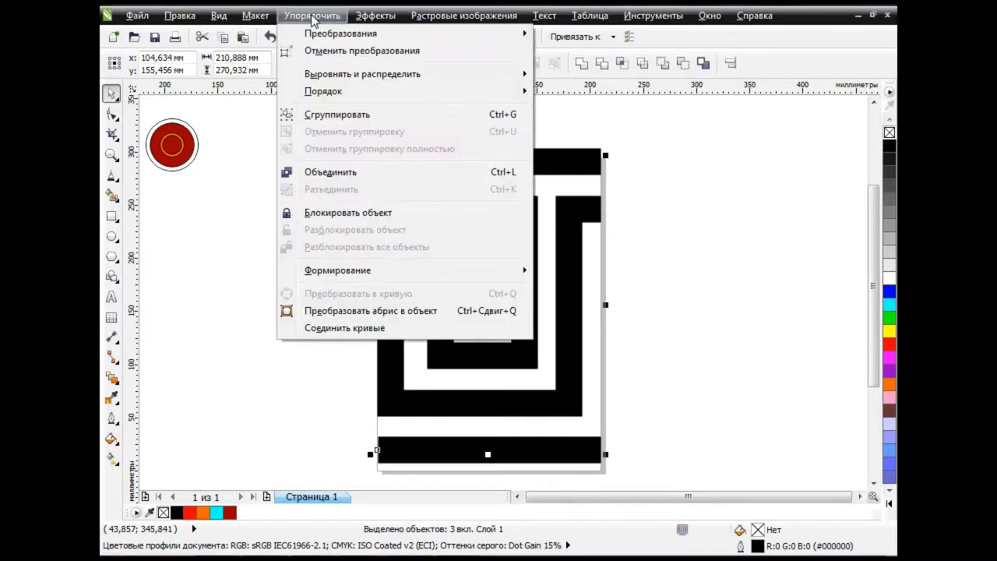
{"action": "left_click", "coordinate": [401, 309]}
{"action": "left_click", "coordinate": [681, 305]}
Step: Shrink the pattern to a tile, test a four-tile border, then delete the extra tiles
{"action": "mouse_move", "coordinate": [531, 378]}
{"action": "left_mouse_down"}
{"action": "mouse_move", "coordinate": [616, 480]}
{"action": "mouse_move", "coordinate": [462, 262]}
{"action": "left_mouse_up"}
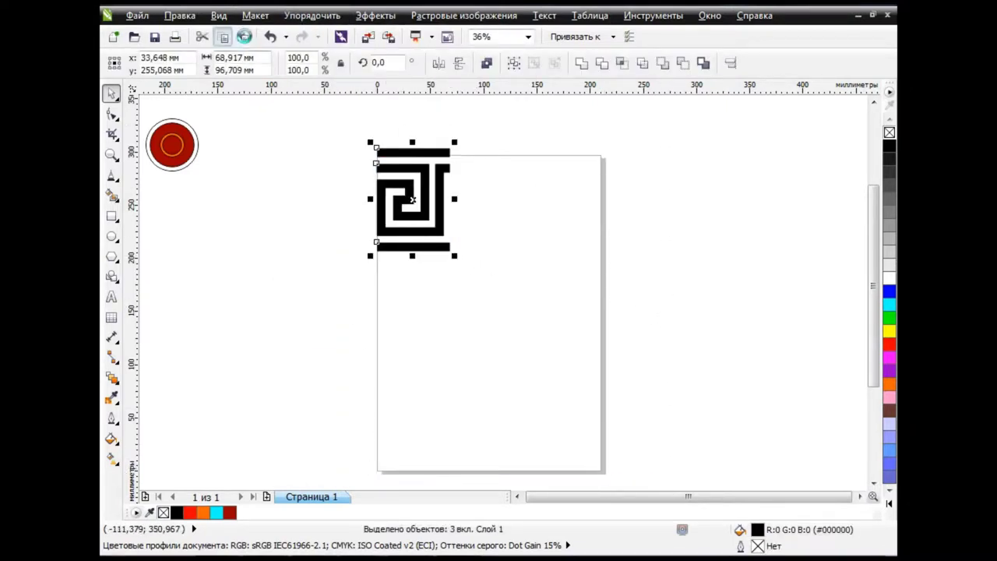
{"action": "left_click_drag", "start_coordinate": [411, 201], "coordinate": [485, 202]}
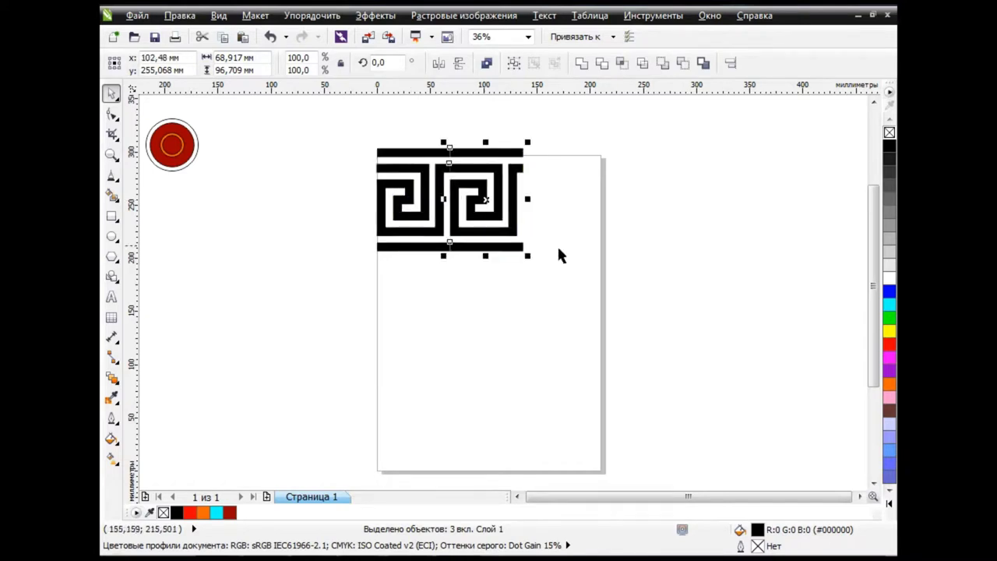
{"action": "left_click", "coordinate": [567, 327]}
{"action": "left_click_drag", "start_coordinate": [348, 136], "coordinate": [546, 265]}
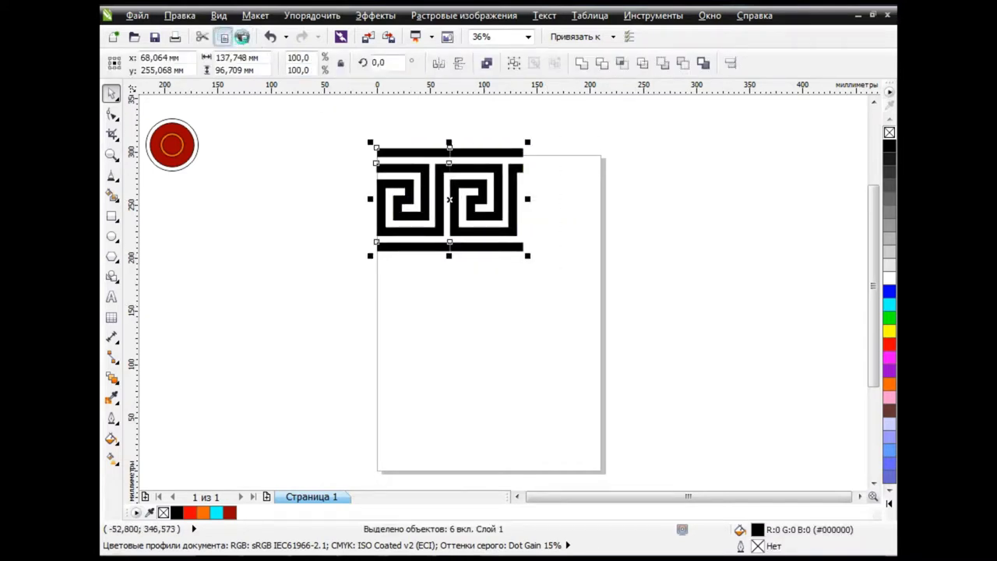
{"action": "left_click_drag", "start_coordinate": [461, 204], "coordinate": [600, 210]}
{"action": "left_click", "coordinate": [604, 316]}
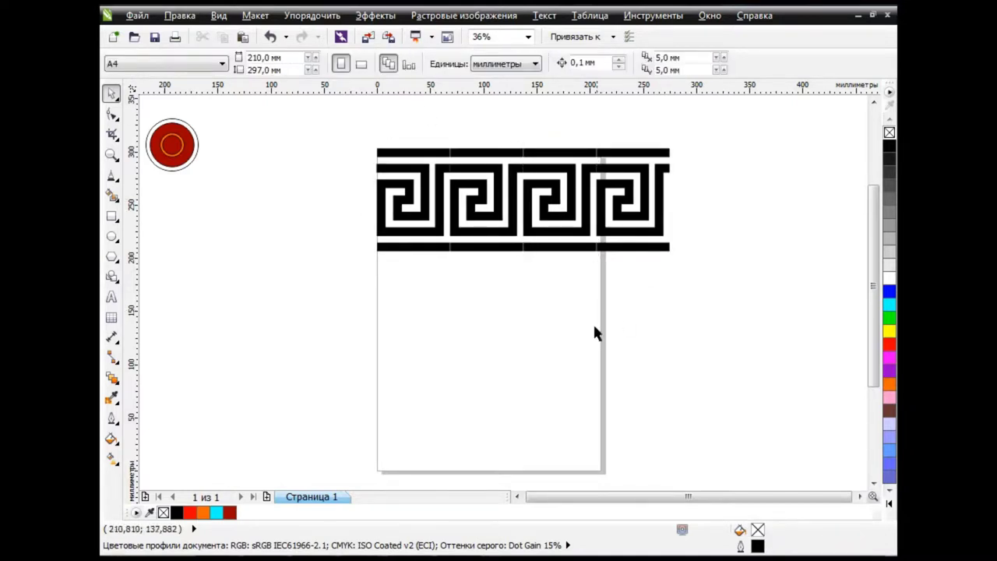
{"action": "left_click_drag", "start_coordinate": [710, 143], "coordinate": [455, 289]}
{"action": "key", "text": "Delete"}
Step: Enlarge the remaining tile onto the page and enlarge the red circle group beside it
{"action": "key", "text": "ctrl+a"}
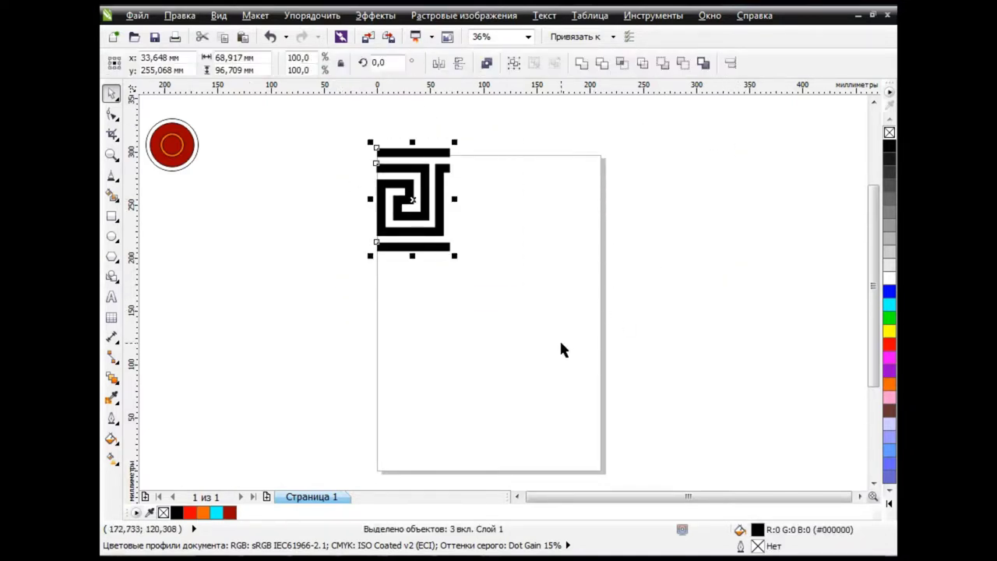
{"action": "left_click_drag", "start_coordinate": [450, 252], "coordinate": [549, 331]}
{"action": "left_click_drag", "start_coordinate": [457, 235], "coordinate": [515, 244]}
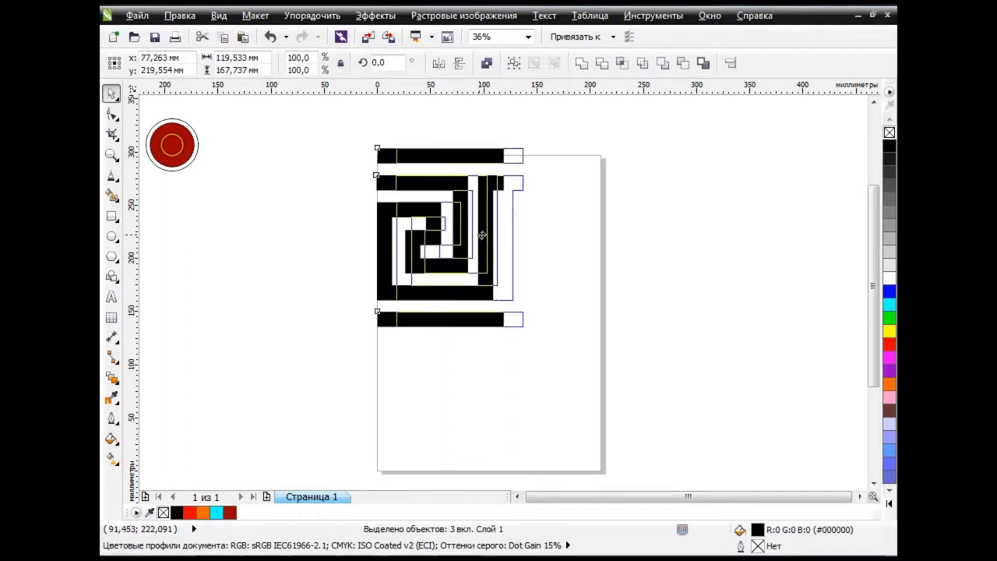
{"action": "mouse_move", "coordinate": [141, 104]}
{"action": "left_mouse_down"}
{"action": "mouse_move", "coordinate": [202, 176]}
{"action": "mouse_move", "coordinate": [395, 331]}
{"action": "left_mouse_up"}
{"action": "left_click_drag", "start_coordinate": [277, 250], "coordinate": [299, 266]}
{"action": "left_click", "coordinate": [290, 148]}
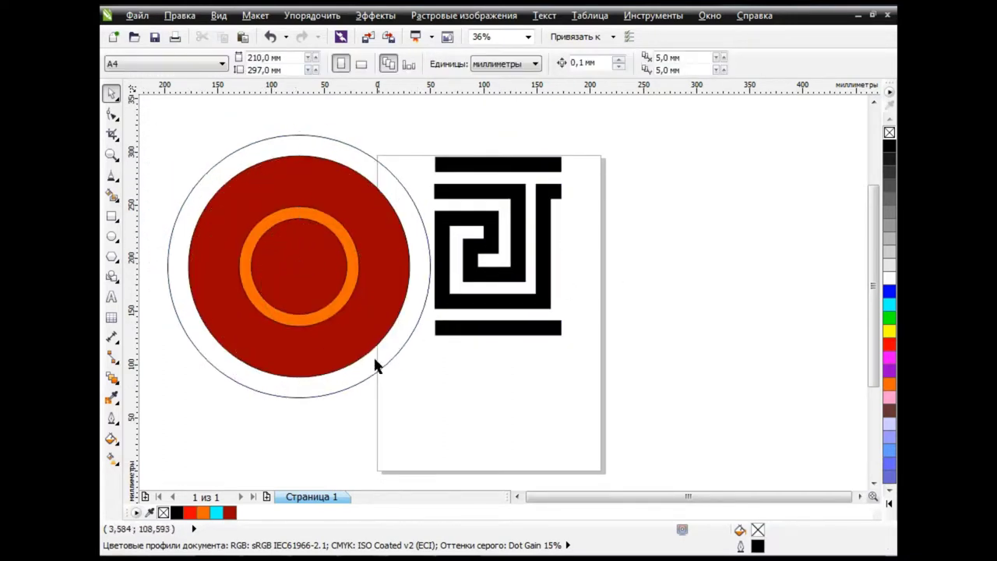
Step: Fill the emblem's outer circle solid black, undoing an accidental move
{"action": "left_click", "coordinate": [395, 343]}
{"action": "left_click", "coordinate": [889, 145]}
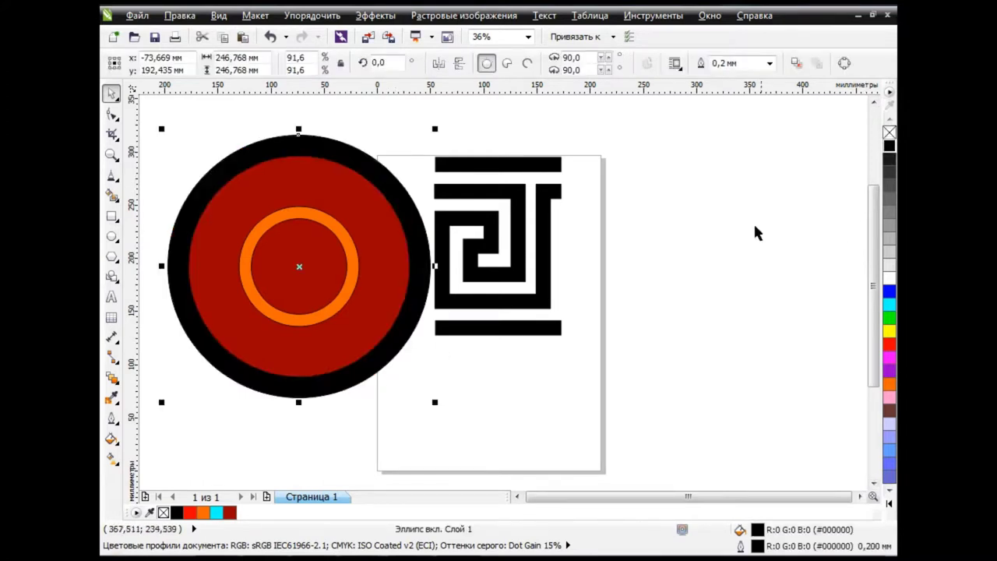
{"action": "left_click", "coordinate": [423, 314]}
{"action": "left_click_drag", "start_coordinate": [410, 334], "coordinate": [487, 374]}
{"action": "left_click", "coordinate": [272, 39]}
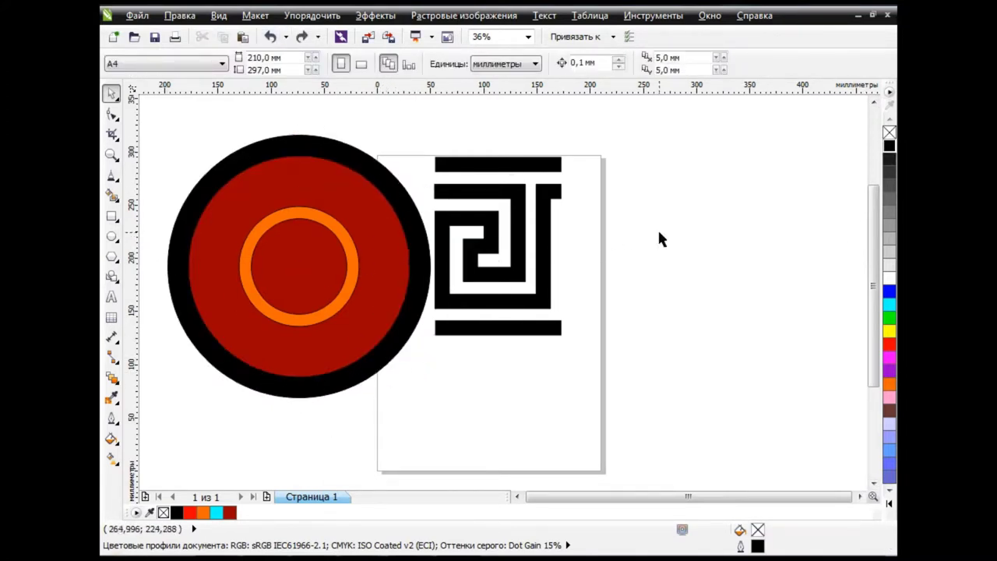
Step: Group the Greek-key tile's three parts and move the group right of the page
{"action": "left_click_drag", "start_coordinate": [495, 241], "coordinate": [784, 209]}
{"action": "left_click", "coordinate": [650, 316]}
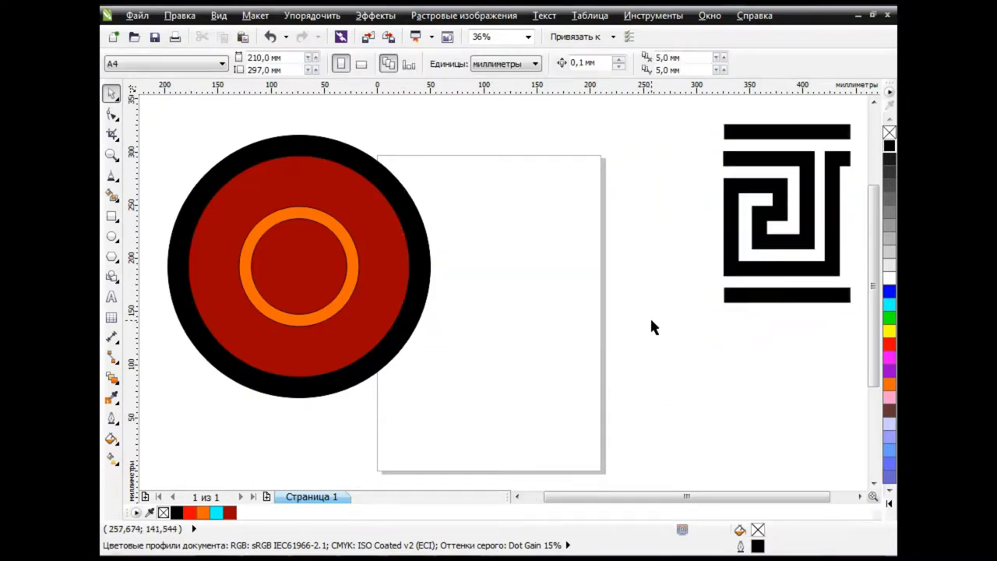
{"action": "key", "text": "ctrl+z"}
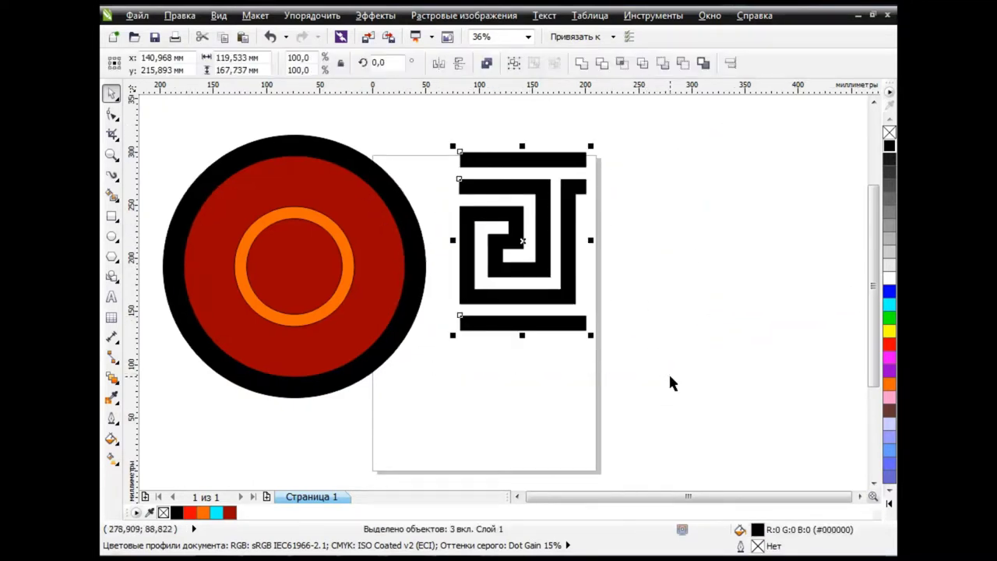
{"action": "left_click", "coordinate": [512, 62]}
{"action": "mouse_move", "coordinate": [590, 335]}
{"action": "left_mouse_down"}
{"action": "mouse_move", "coordinate": [506, 218]}
{"action": "mouse_move", "coordinate": [811, 167]}
{"action": "left_mouse_up"}
{"action": "left_click_drag", "start_coordinate": [550, 507], "coordinate": [561, 507]}
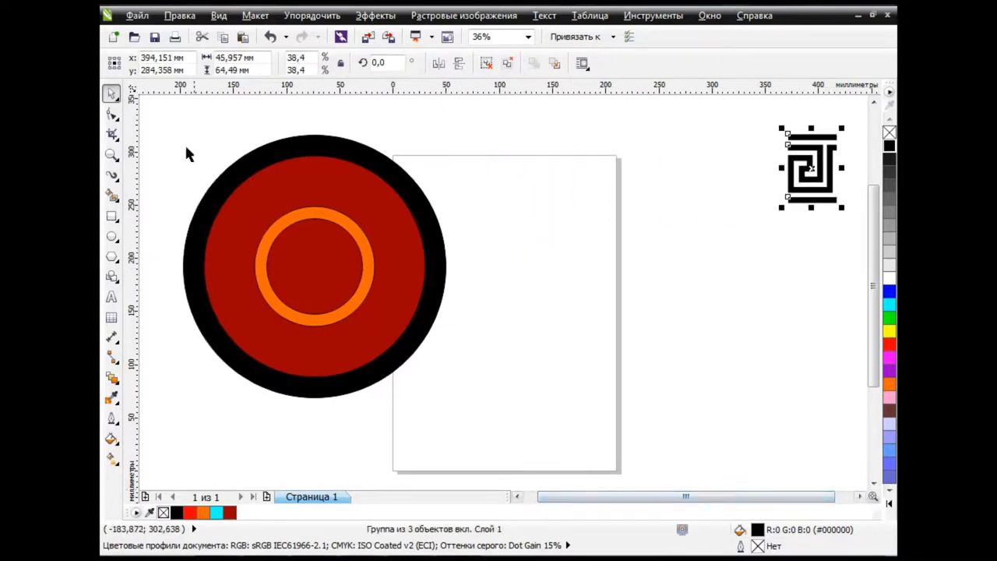
Step: Save the Greek-key motif as an Artistic Media brush stroke named 8.cmx
{"action": "left_click", "coordinate": [114, 178]}
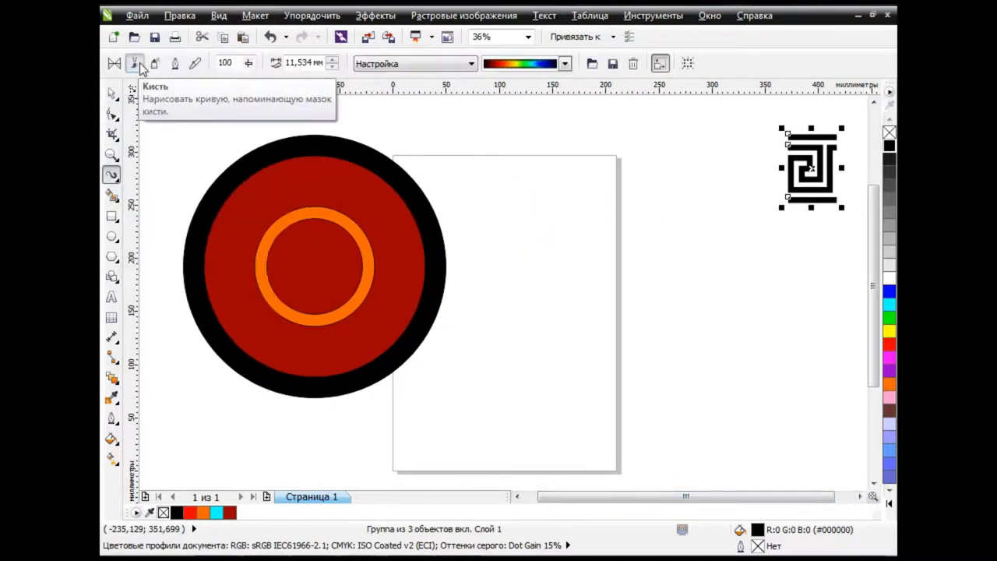
{"action": "left_click", "coordinate": [613, 65]}
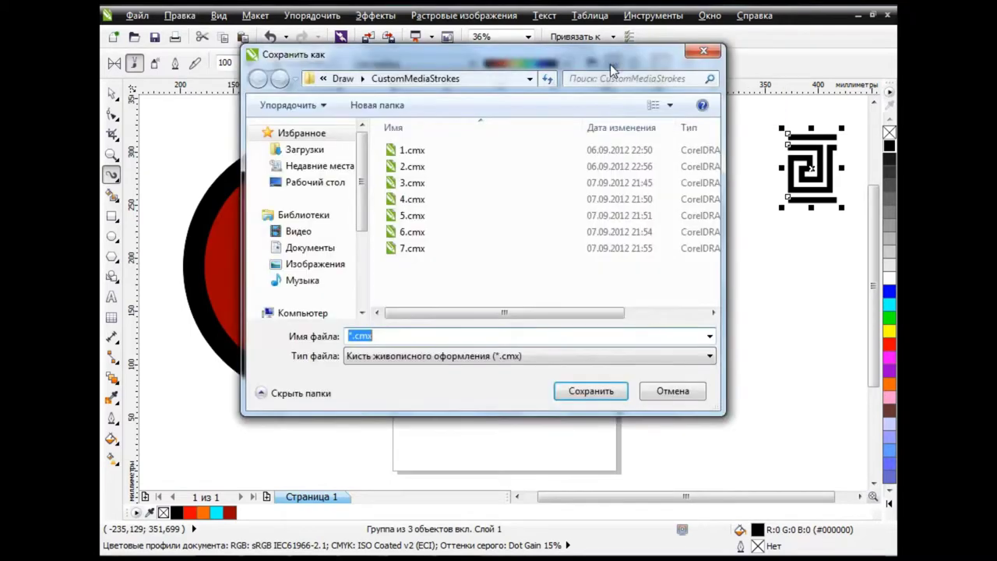
{"action": "left_click", "coordinate": [350, 336]}
{"action": "type", "text": "8"}
{"action": "left_click", "coordinate": [591, 390]}
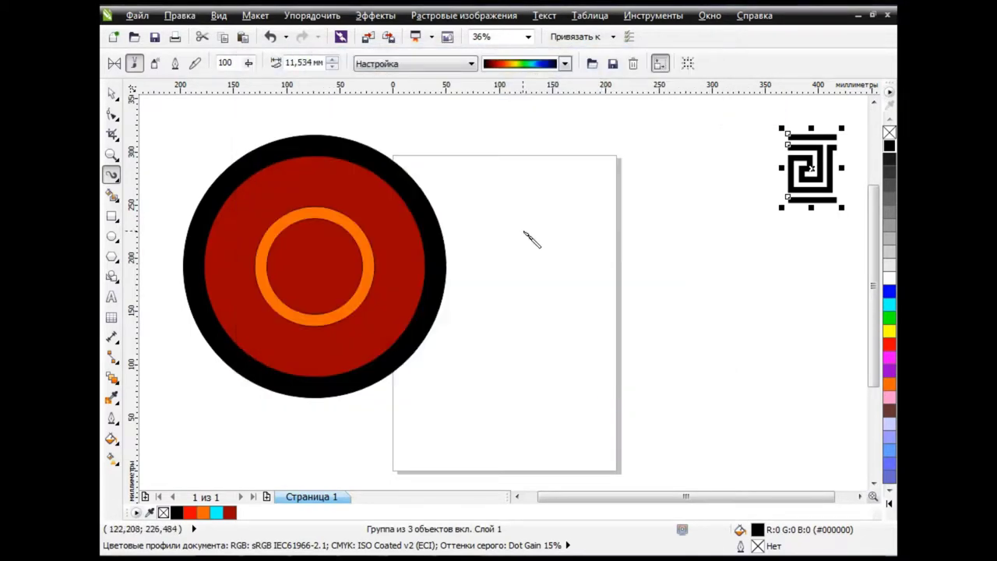
Step: Pick the saved Greek-key brush, then try and undo a wavy test stroke
{"action": "left_click", "coordinate": [566, 64]}
{"action": "left_click", "coordinate": [530, 316]}
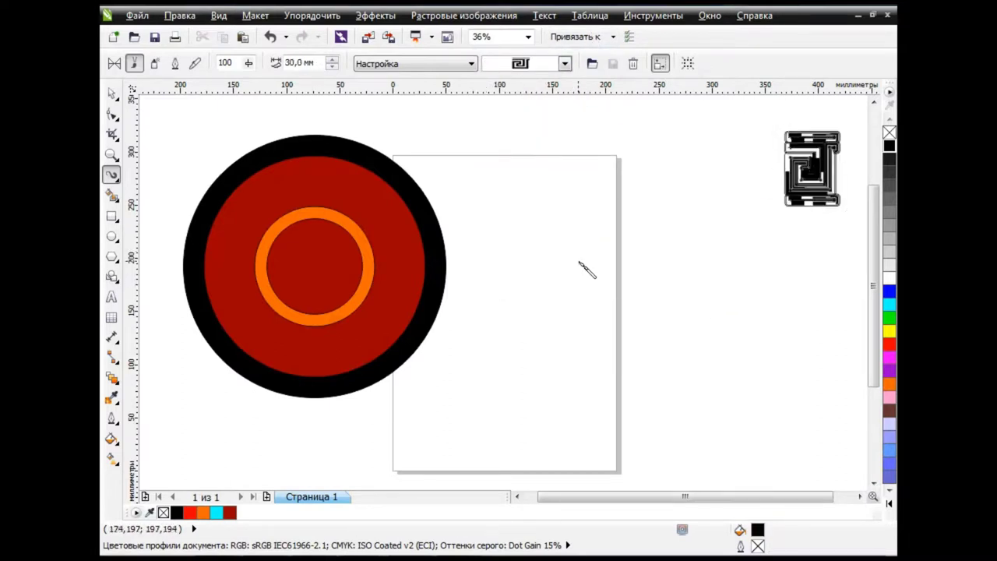
{"action": "left_click", "coordinate": [271, 38]}
{"action": "left_click_drag", "start_coordinate": [468, 267], "coordinate": [713, 248]}
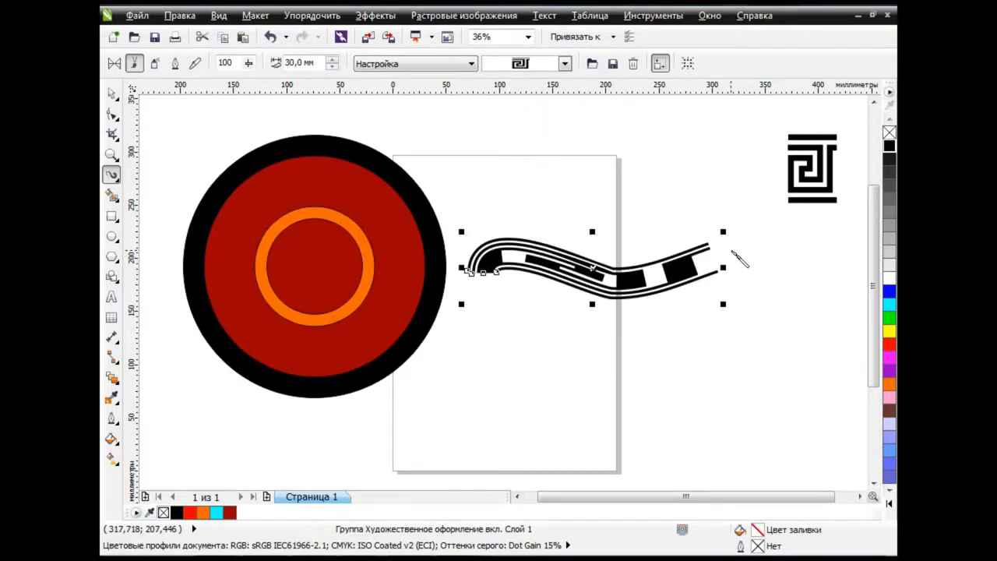
{"action": "key", "text": "ctrl+z"}
Step: Draw straight, S-shaped and looping test strokes with the brush, then remove them
{"action": "left_click_drag", "start_coordinate": [499, 187], "coordinate": [611, 187]}
{"action": "left_click_drag", "start_coordinate": [511, 295], "coordinate": [616, 294]}
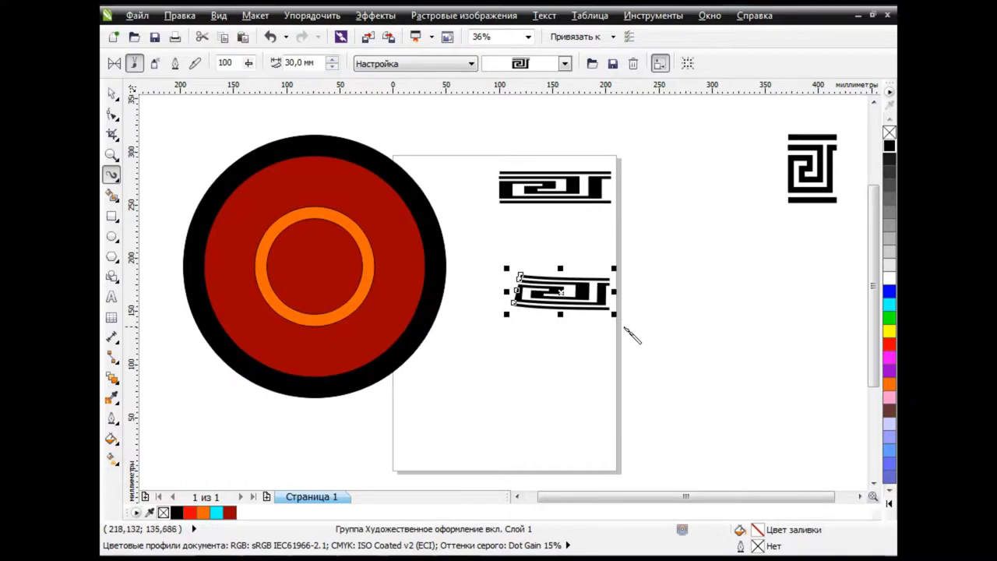
{"action": "key", "text": "ctrl+z"}
{"action": "key", "text": "ctrl+z"}
{"action": "left_click_drag", "start_coordinate": [498, 216], "coordinate": [735, 156]}
{"action": "key", "text": "ctrl+z"}
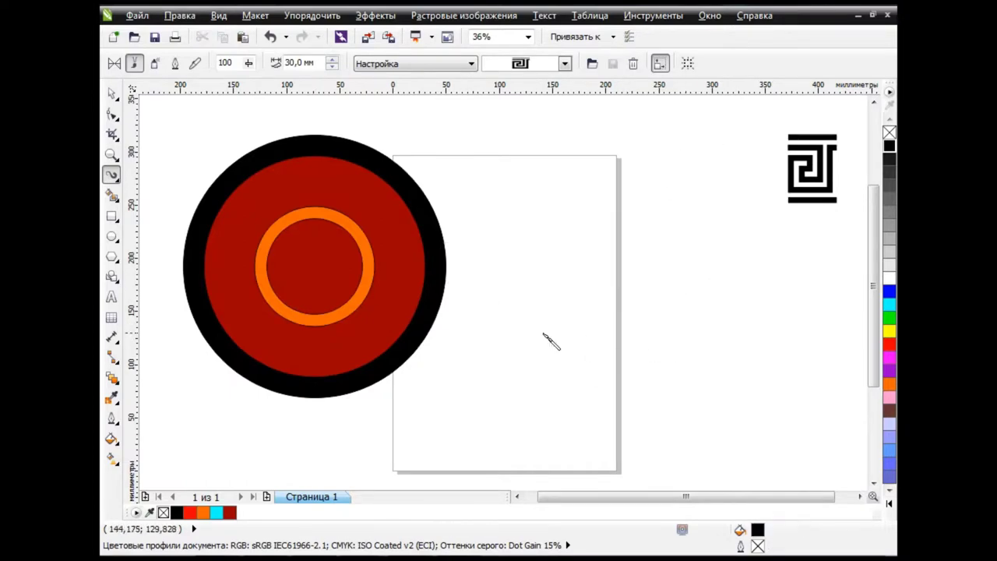
{"action": "left_click_drag", "start_coordinate": [467, 319], "coordinate": [616, 240]}
{"action": "left_click", "coordinate": [112, 93]}
{"action": "key", "text": "Delete"}
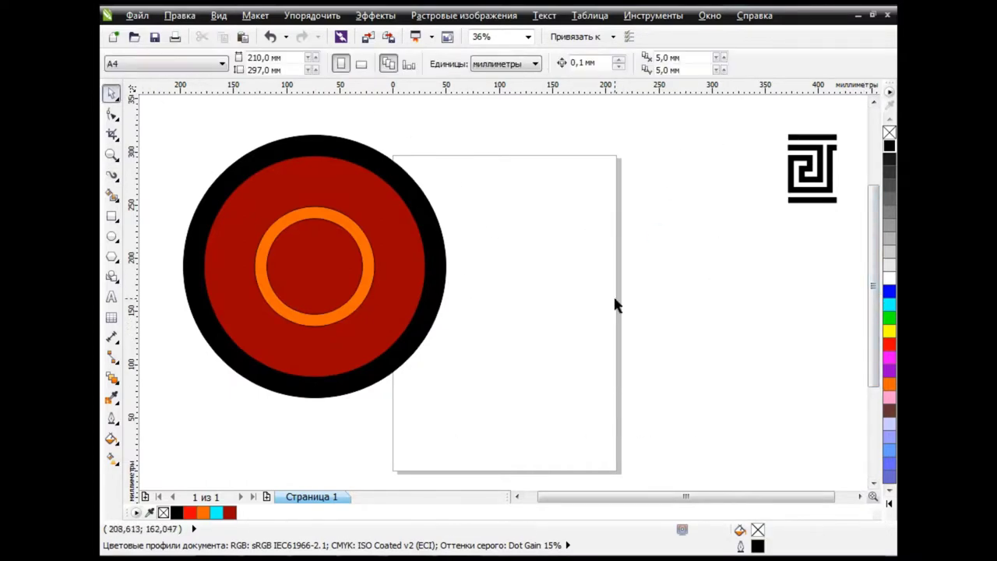
Step: Undo one more test stroke and move the four circles to the page centre
{"action": "left_click", "coordinate": [112, 174]}
{"action": "left_click_drag", "start_coordinate": [368, 148], "coordinate": [366, 173]}
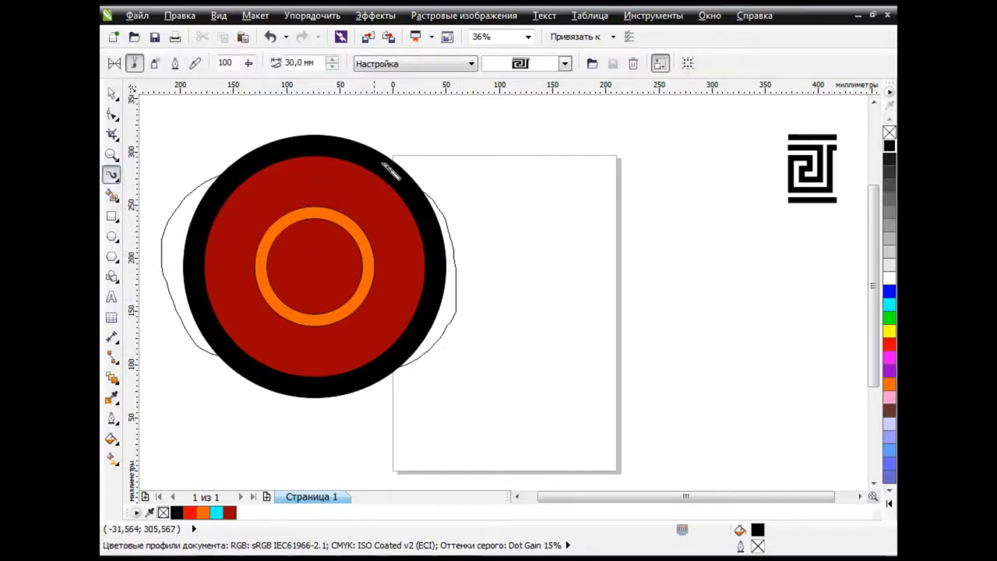
{"action": "left_click", "coordinate": [111, 93]}
{"action": "key", "text": "ctrl+z"}
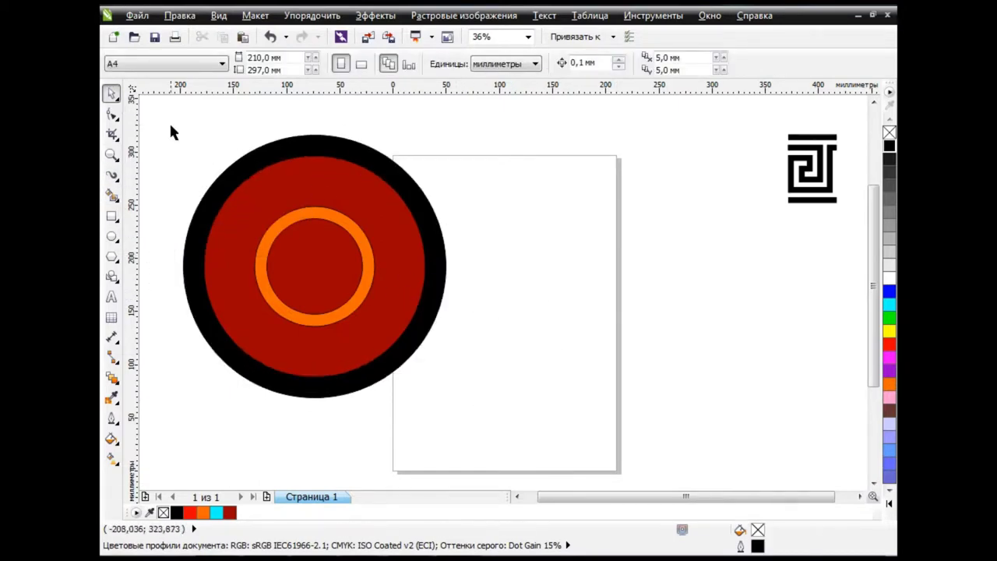
{"action": "left_click_drag", "start_coordinate": [170, 124], "coordinate": [460, 405]}
{"action": "left_click_drag", "start_coordinate": [315, 269], "coordinate": [499, 295]}
Step: Remove the black fill from the outer circle, leaving it an unfilled ring
{"action": "left_click", "coordinate": [628, 289]}
{"action": "left_click", "coordinate": [890, 132]}
{"action": "left_click", "coordinate": [757, 312]}
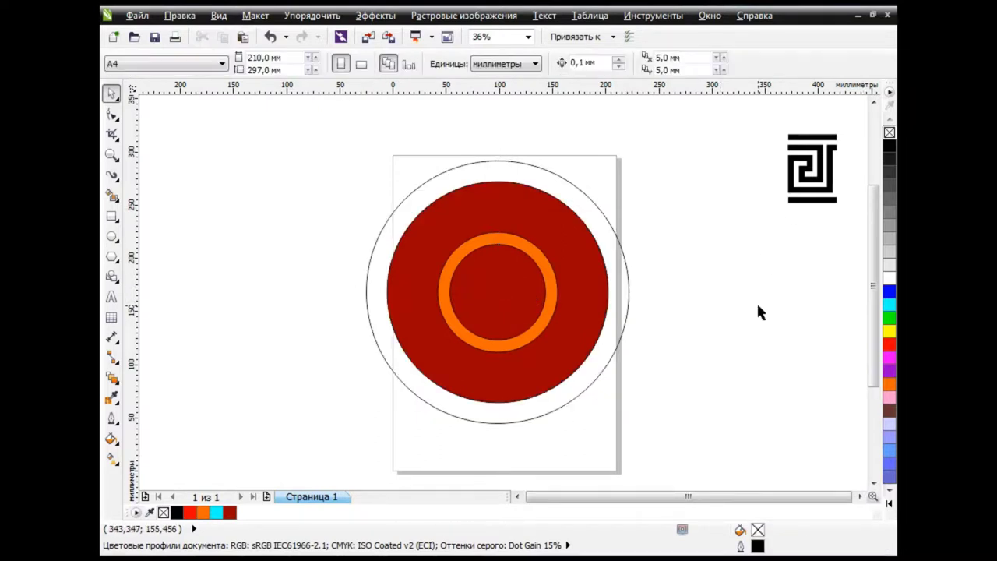
{"action": "left_click", "coordinate": [533, 166]}
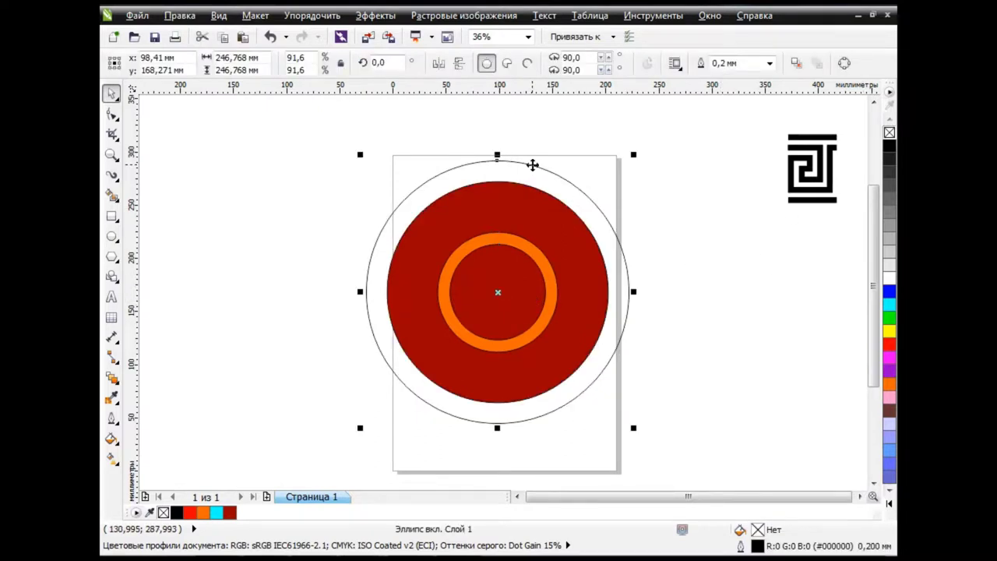
Step: Duplicate the outer circle and shrink the copy to 84% around its centre
{"action": "left_click", "coordinate": [225, 40]}
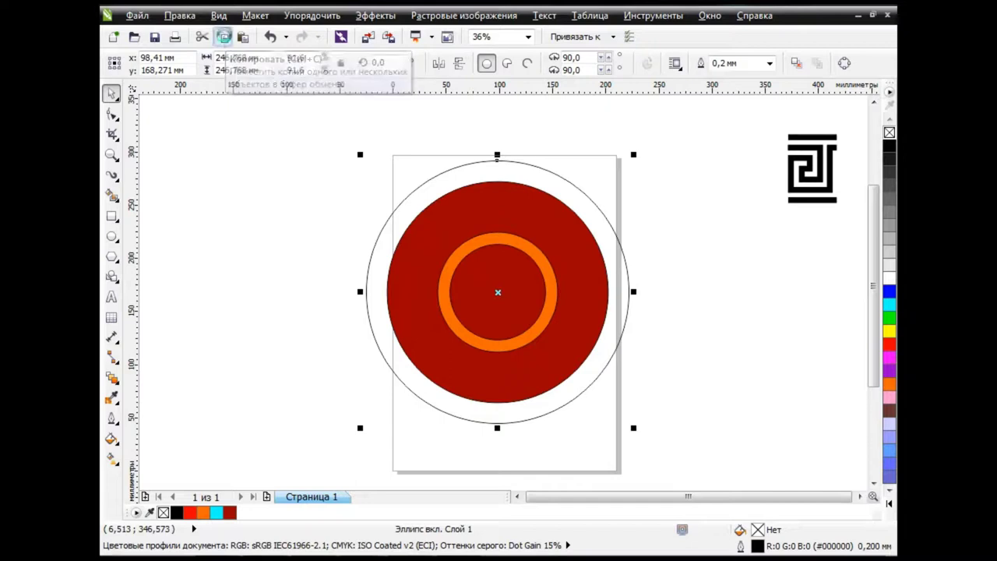
{"action": "left_click_drag", "start_coordinate": [635, 154], "coordinate": [624, 165]}
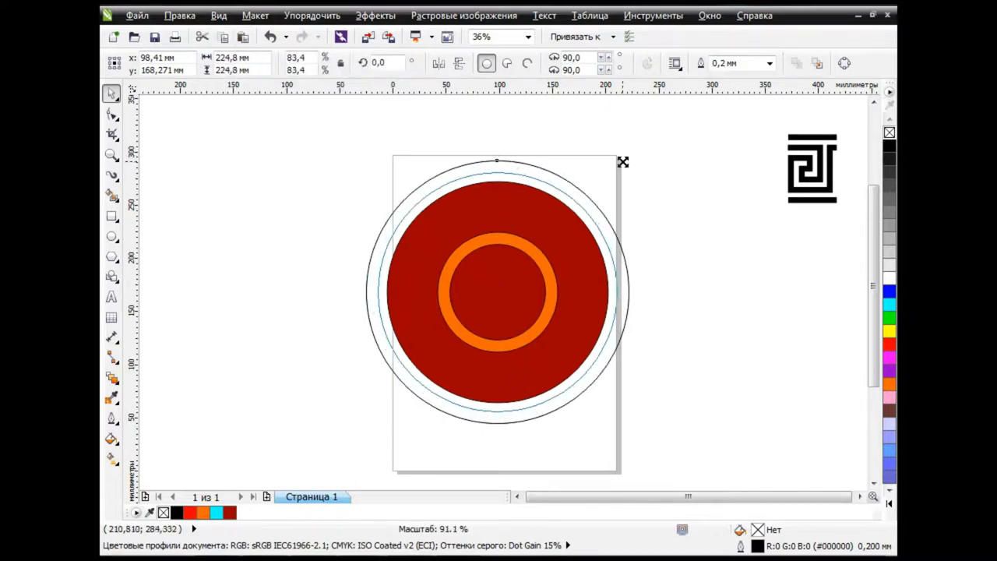
{"action": "left_click", "coordinate": [675, 321]}
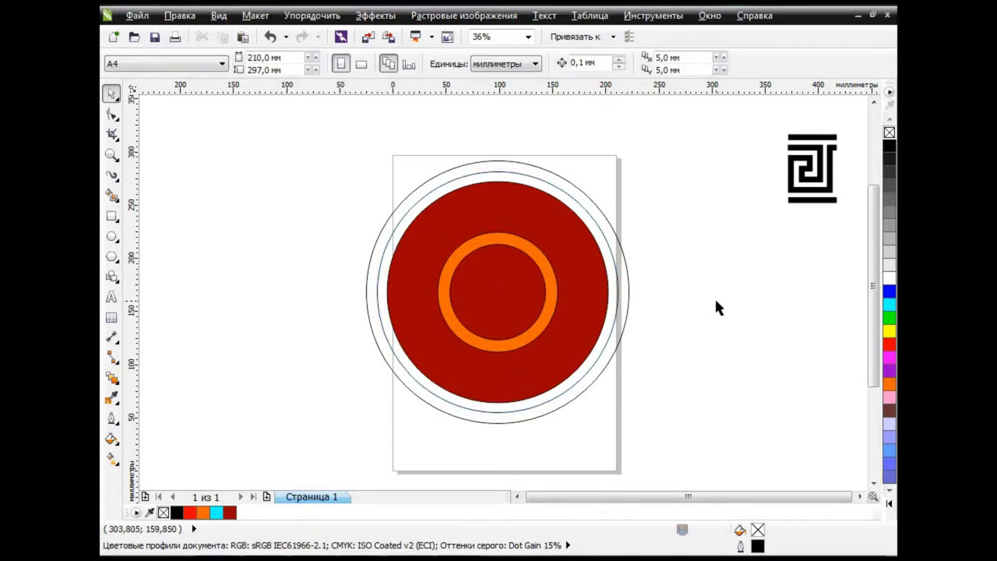
{"action": "left_click", "coordinate": [589, 212]}
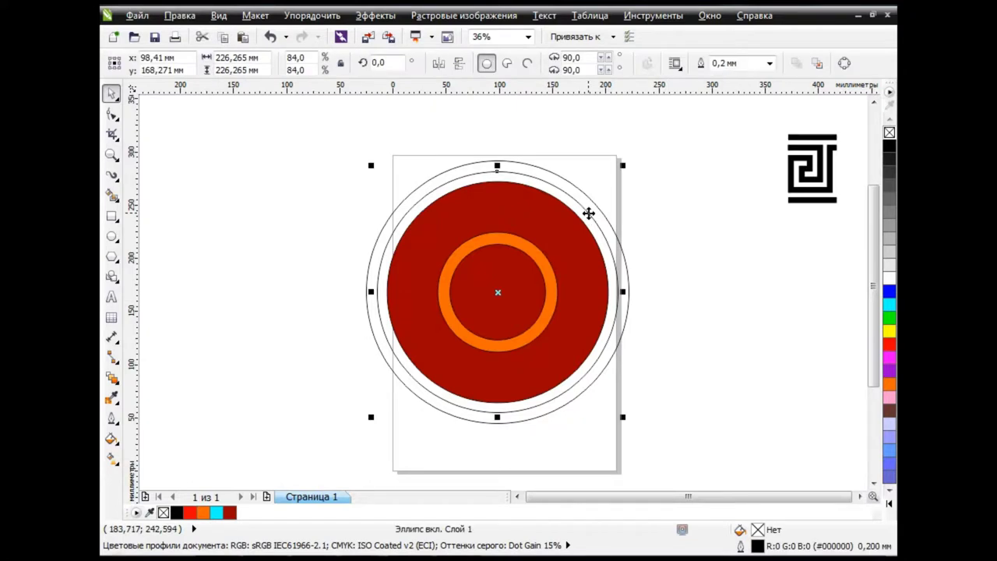
{"action": "left_click", "coordinate": [890, 293]}
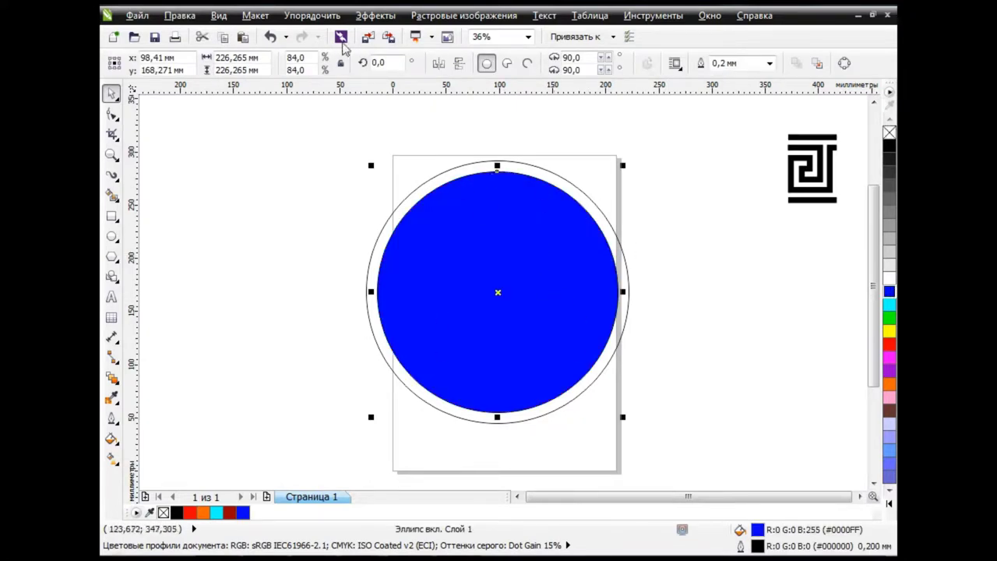
{"action": "left_click", "coordinate": [270, 36]}
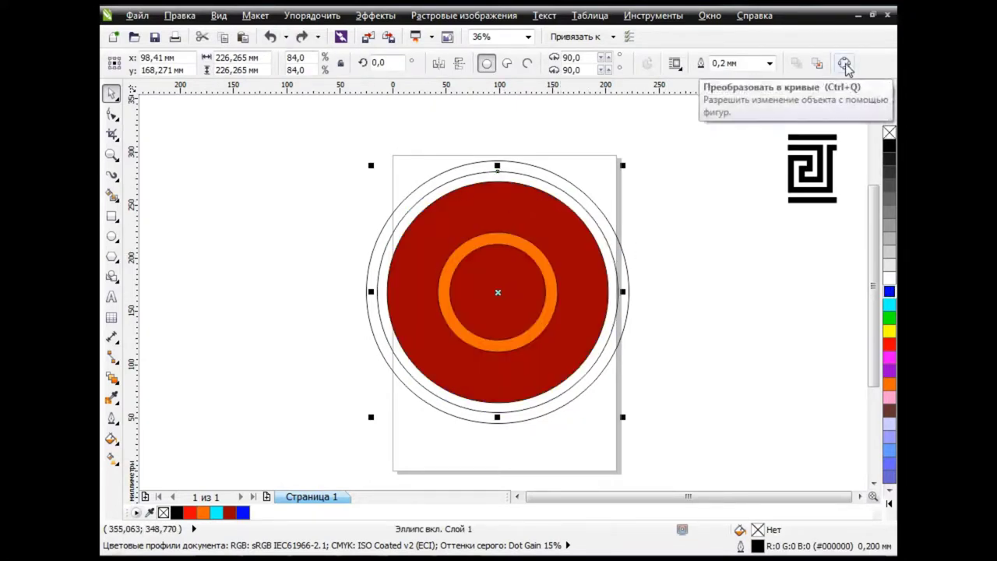
Step: Convert the 84% circle to curves and break it at all its nodes (Ctrl+K)
{"action": "left_click", "coordinate": [847, 64]}
{"action": "left_click", "coordinate": [111, 115]}
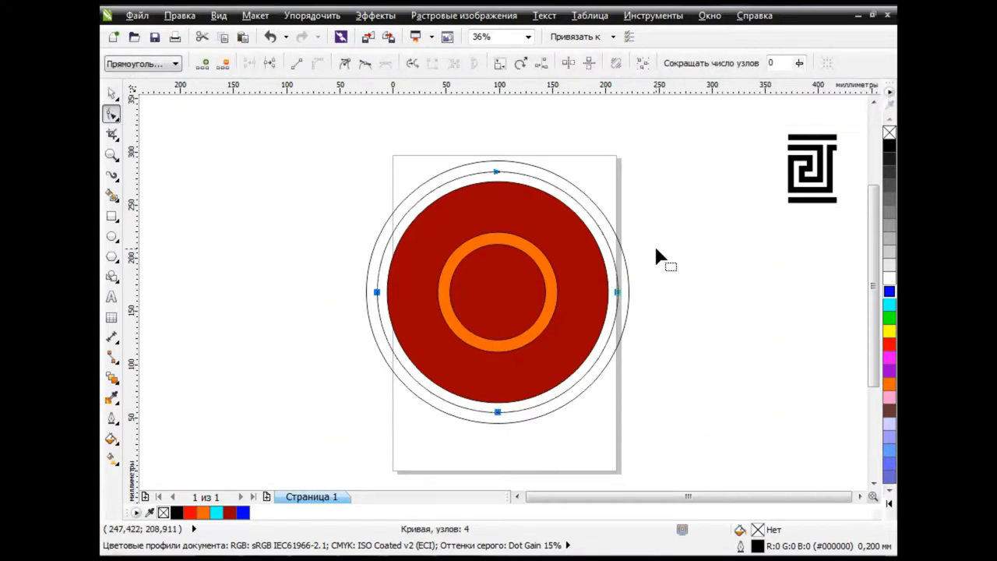
{"action": "key", "text": "space"}
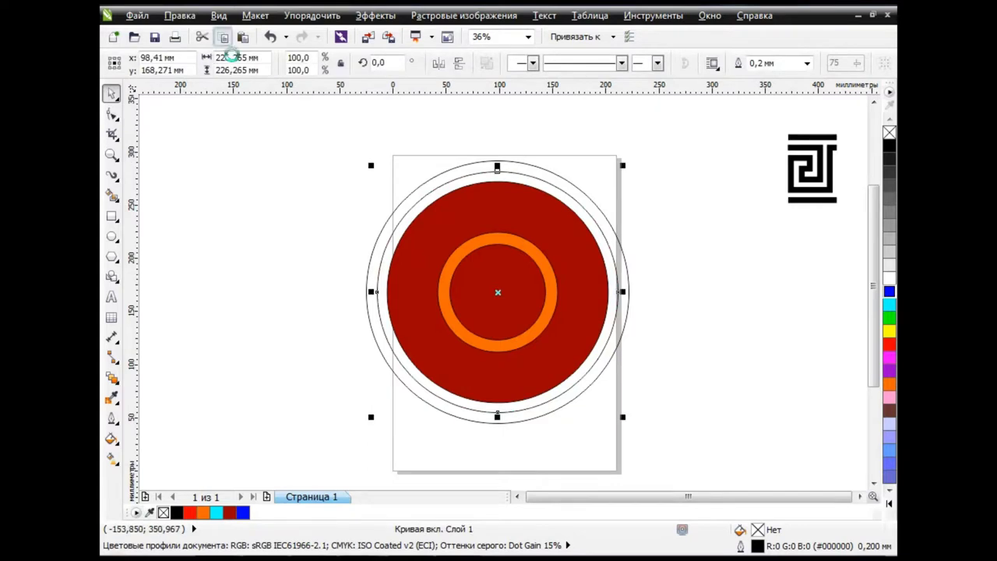
{"action": "left_click", "coordinate": [111, 114]}
{"action": "left_click_drag", "start_coordinate": [312, 144], "coordinate": [661, 419]}
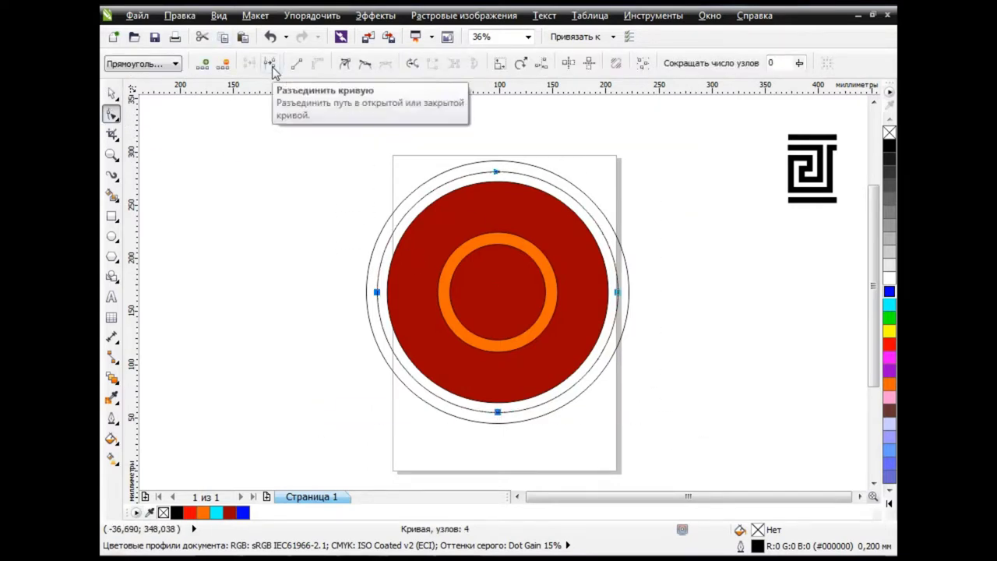
{"action": "key", "text": "space"}
{"action": "key", "text": "ctrl+k"}
{"action": "left_click", "coordinate": [161, 151]}
Step: Separate the split ring into individual arcs, test-moving arcs and undoing each move
{"action": "left_click_drag", "start_coordinate": [561, 196], "coordinate": [614, 153]}
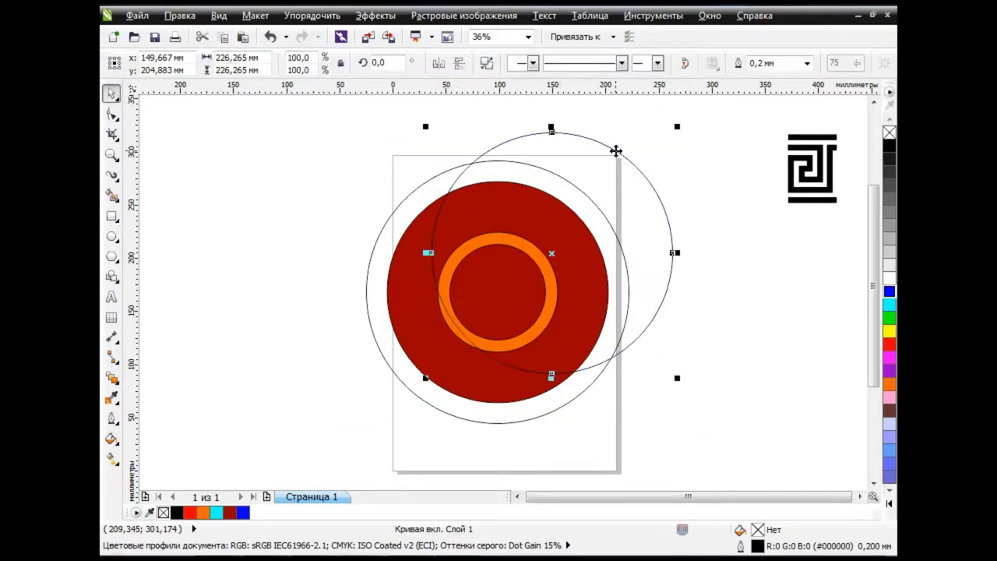
{"action": "left_click", "coordinate": [271, 41]}
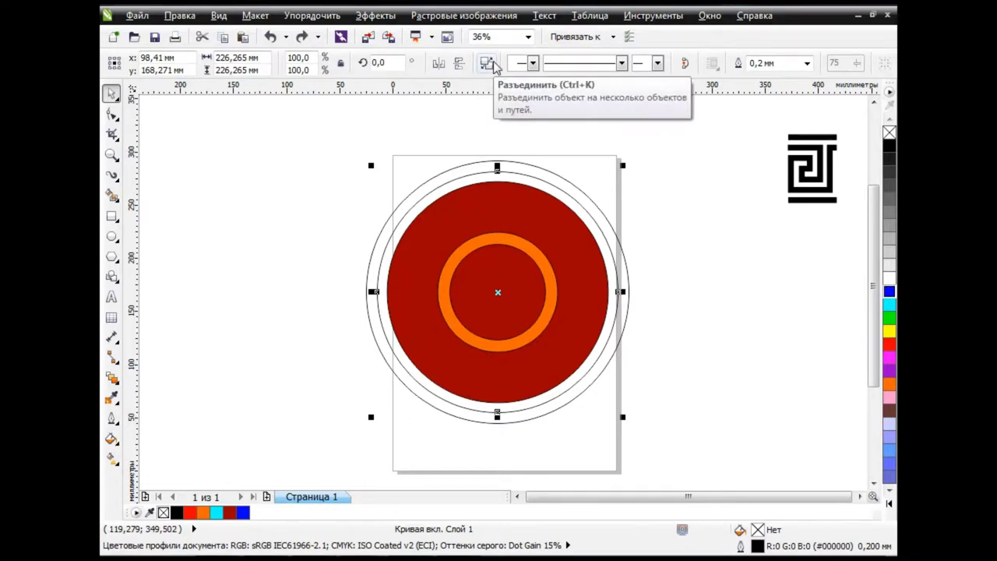
{"action": "left_click", "coordinate": [491, 67]}
{"action": "left_click", "coordinate": [538, 125]}
{"action": "left_click_drag", "start_coordinate": [574, 194], "coordinate": [605, 167]}
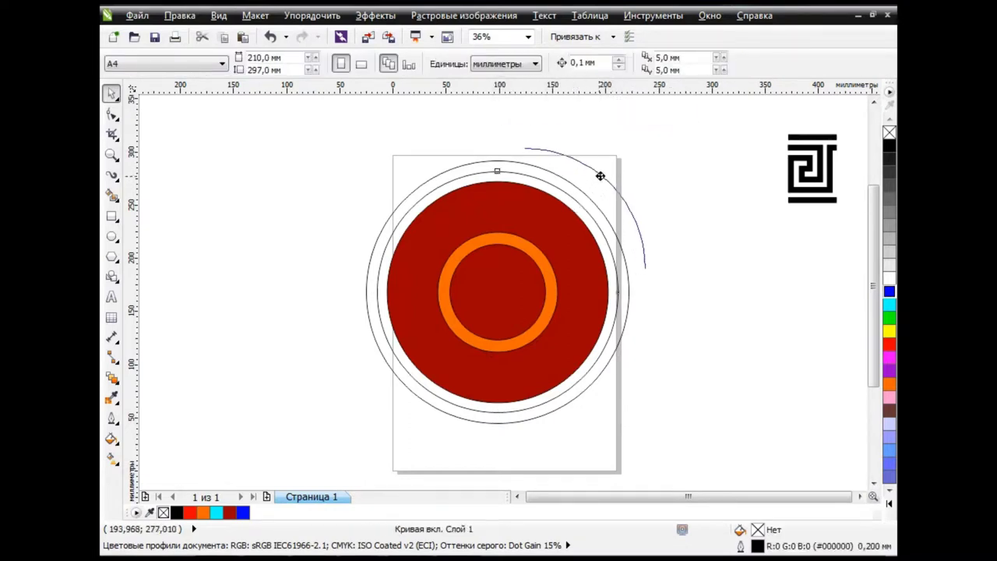
{"action": "left_click", "coordinate": [270, 36]}
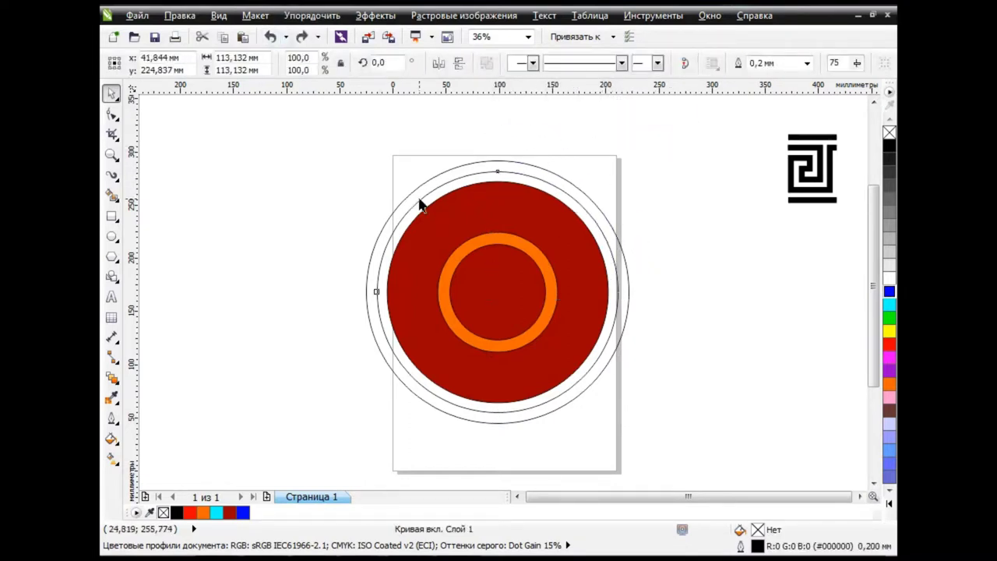
{"action": "left_click_drag", "start_coordinate": [418, 200], "coordinate": [373, 164]}
{"action": "key", "text": "ctrl+z"}
Step: Select the four ring arcs and apply the Greek-key brush stroke to them
{"action": "left_click", "coordinate": [571, 197]}
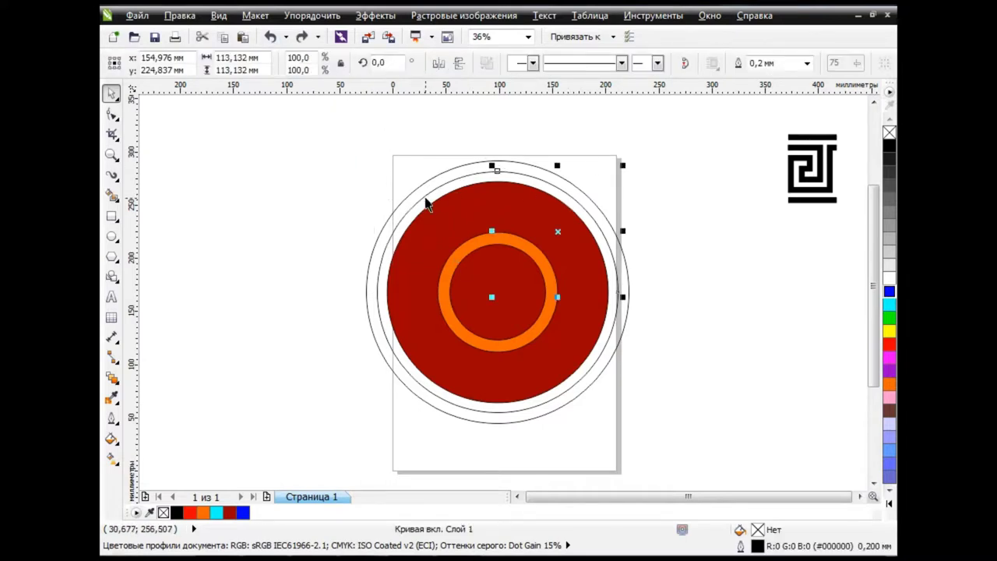
{"action": "left_click", "coordinate": [403, 378], "text": "shift"}
{"action": "left_click", "coordinate": [572, 385], "text": "shift"}
{"action": "left_click", "coordinate": [554, 363], "text": "shift"}
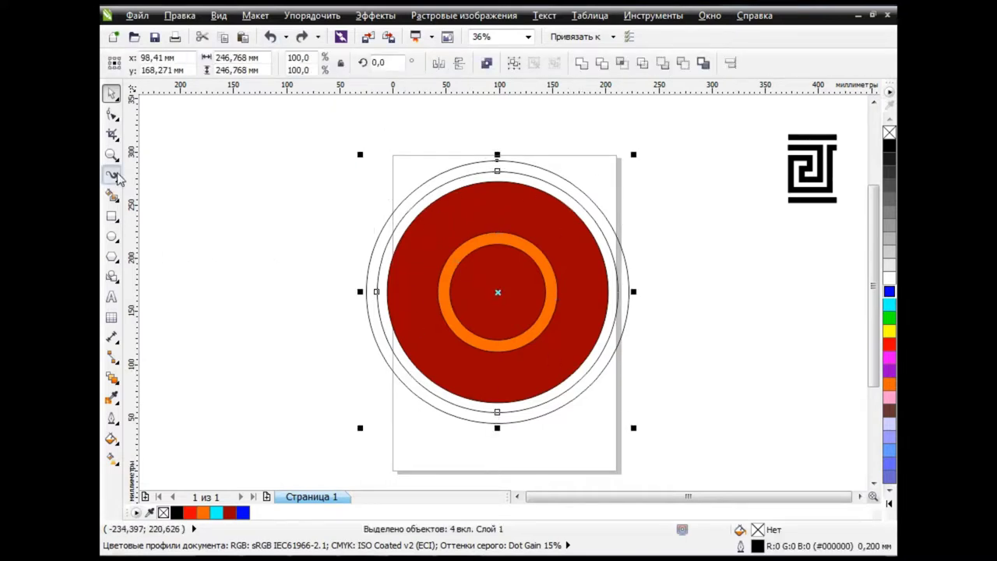
{"action": "left_click", "coordinate": [112, 174]}
{"action": "left_click", "coordinate": [565, 63]}
{"action": "left_click", "coordinate": [552, 318]}
{"action": "left_click", "coordinate": [562, 69]}
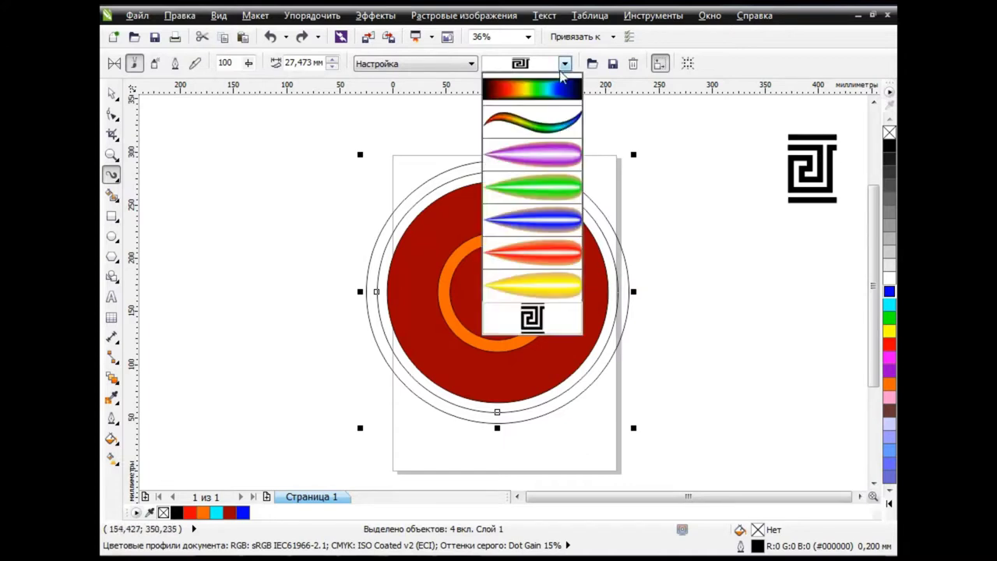
{"action": "left_click", "coordinate": [556, 289]}
{"action": "left_click", "coordinate": [565, 63]}
{"action": "left_click", "coordinate": [551, 314]}
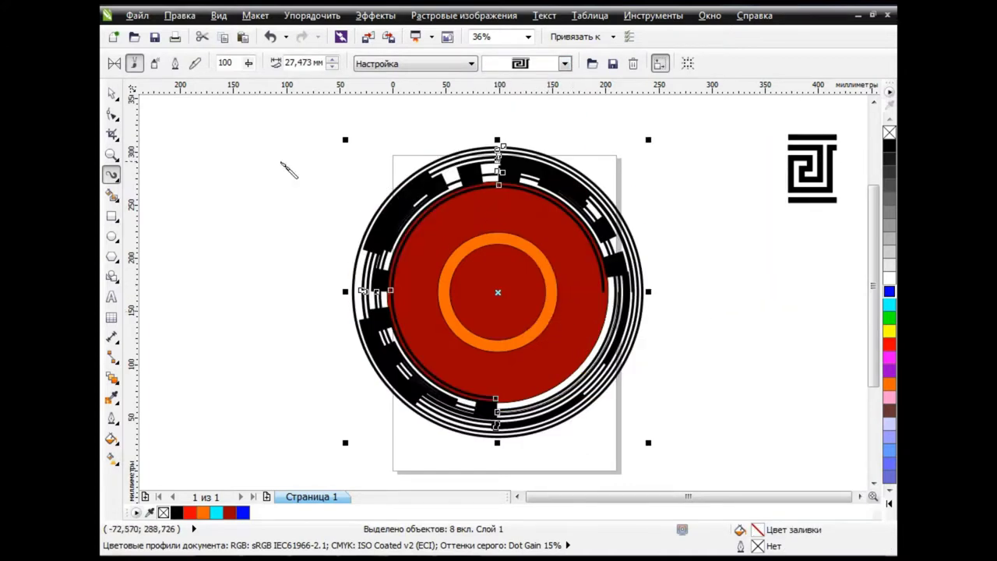
{"action": "key", "text": "space"}
Step: Move the top-left quarter ring aside, then undo back to plain outline circles
{"action": "left_click_drag", "start_coordinate": [420, 162], "coordinate": [328, 118]}
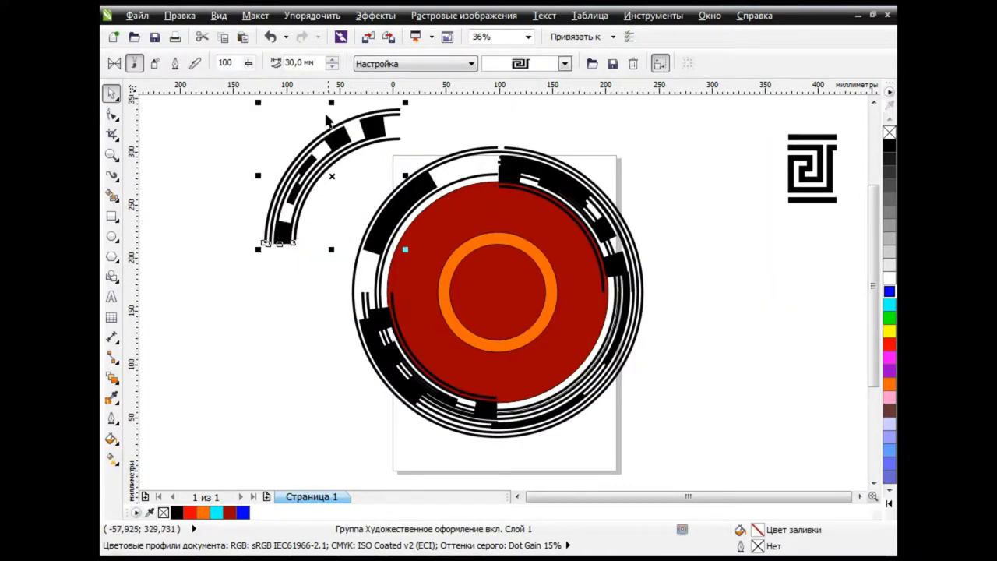
{"action": "left_click", "coordinate": [433, 165]}
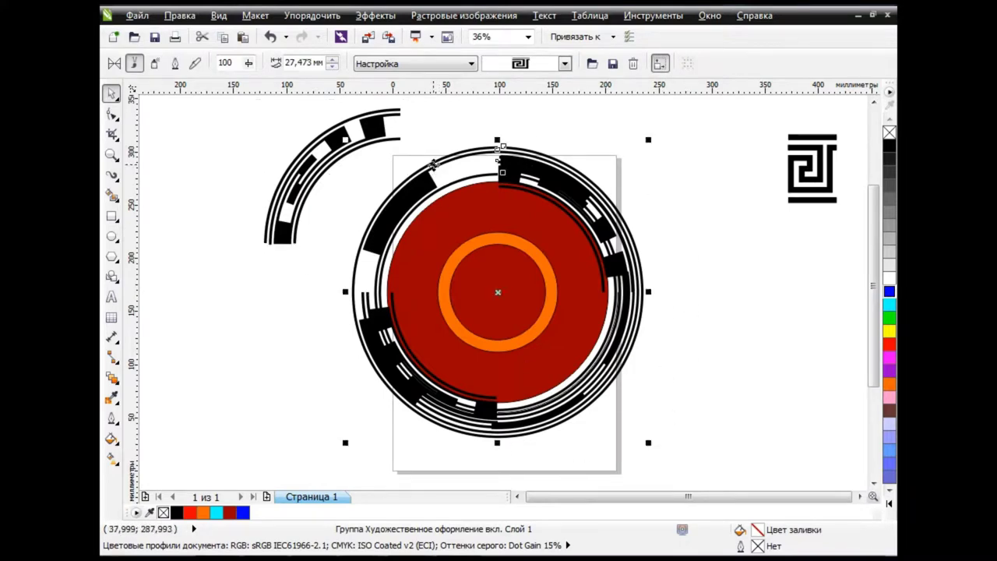
{"action": "left_click", "coordinate": [425, 131]}
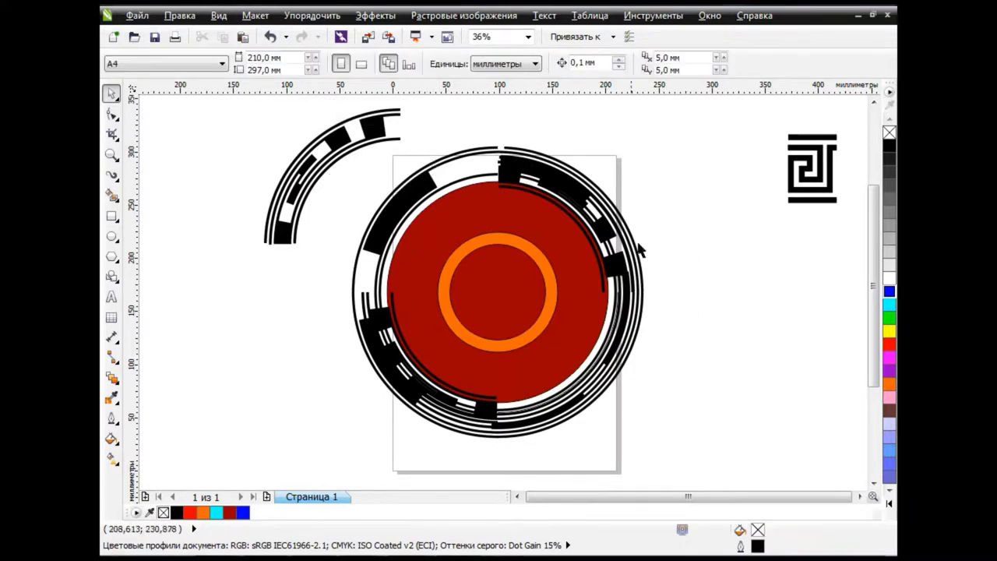
{"action": "key", "text": "ctrl+z"}
{"action": "left_click", "coordinate": [548, 238]}
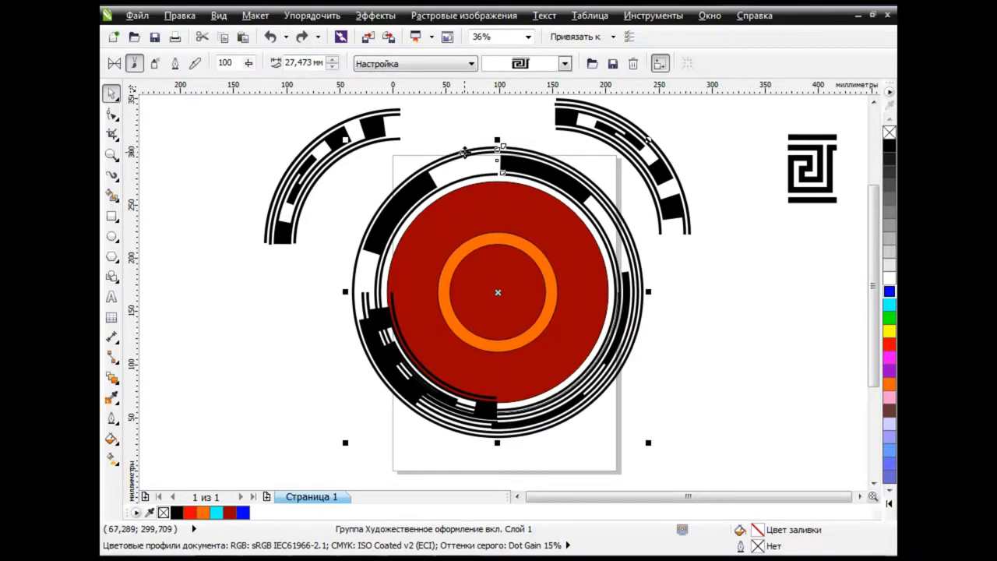
{"action": "key", "text": "ctrl+z"}
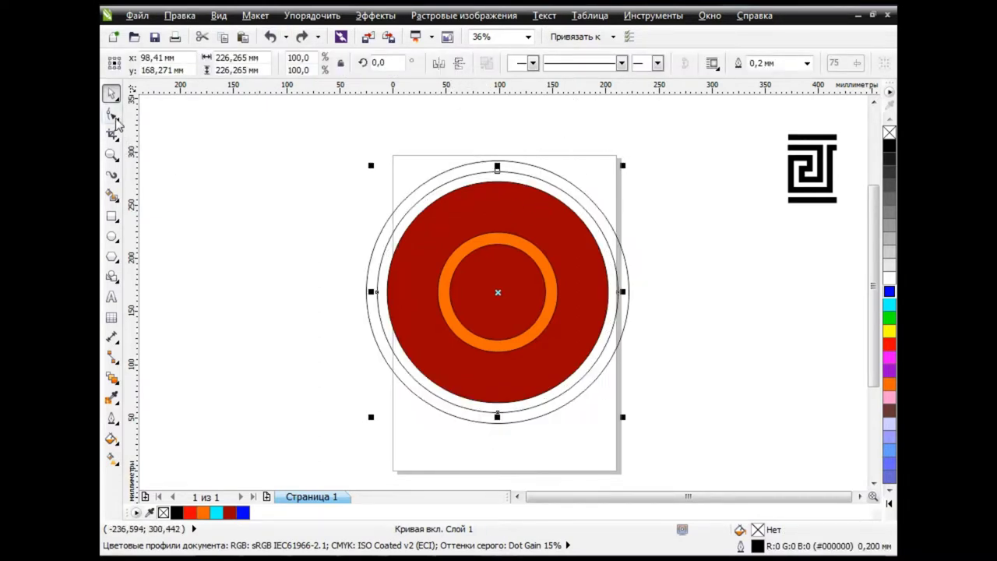
Step: Add nodes around the inner outline circle up to 16 and break the curve at every node
{"action": "key", "text": "F10"}
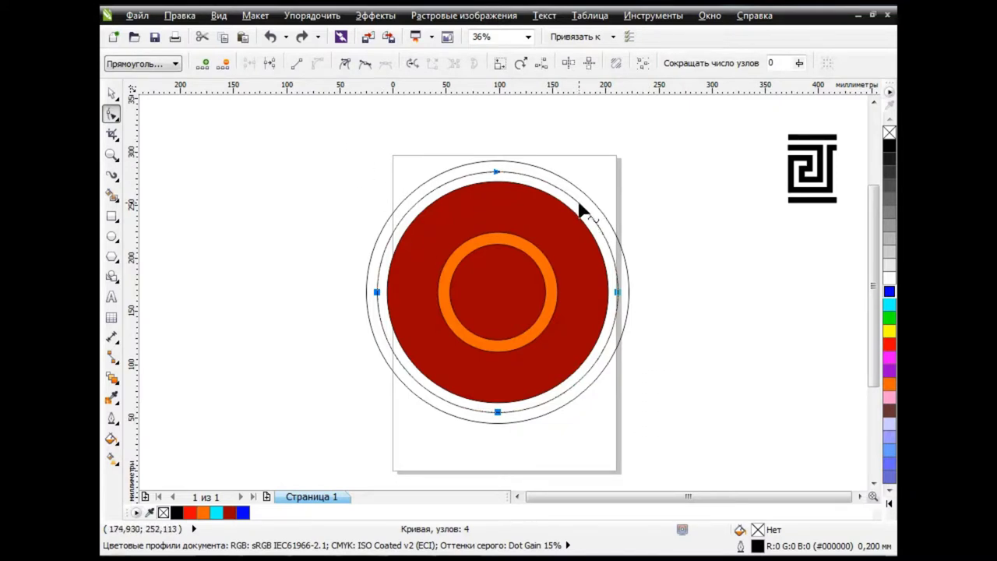
{"action": "double_click", "coordinate": [578, 203]}
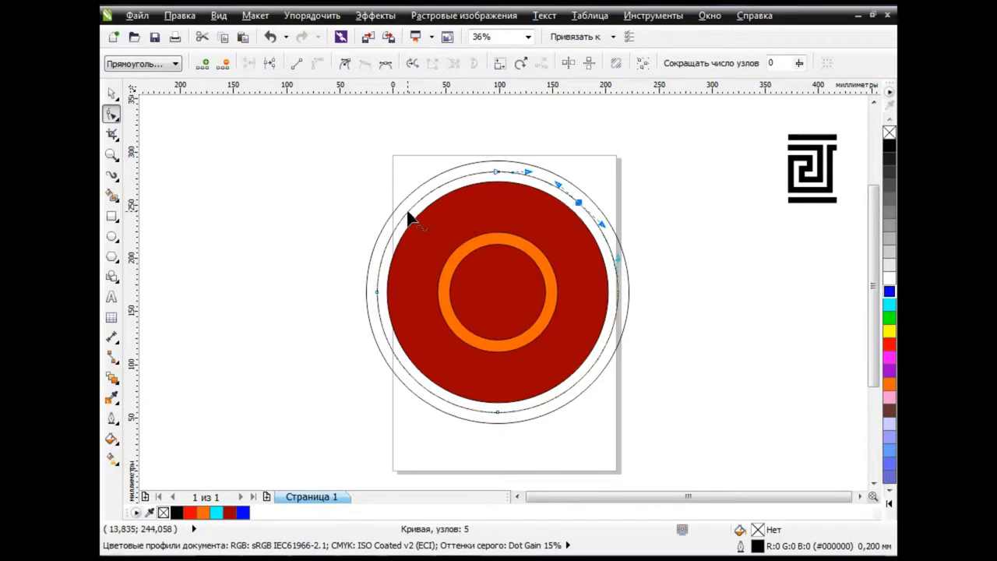
{"action": "double_click", "coordinate": [407, 211]}
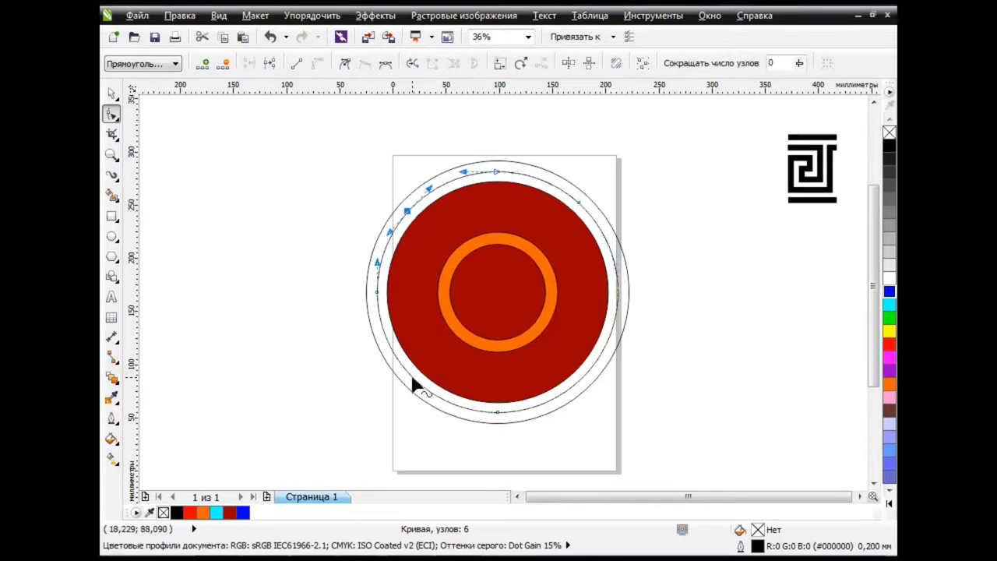
{"action": "double_click", "coordinate": [412, 377]}
{"action": "left_click_drag", "start_coordinate": [623, 272], "coordinate": [478, 446]}
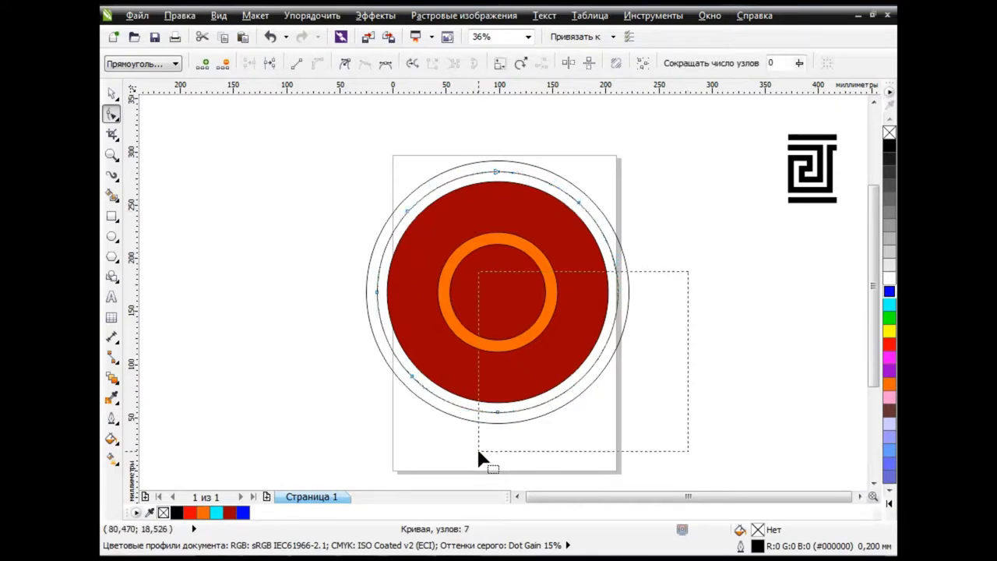
{"action": "double_click", "coordinate": [583, 377]}
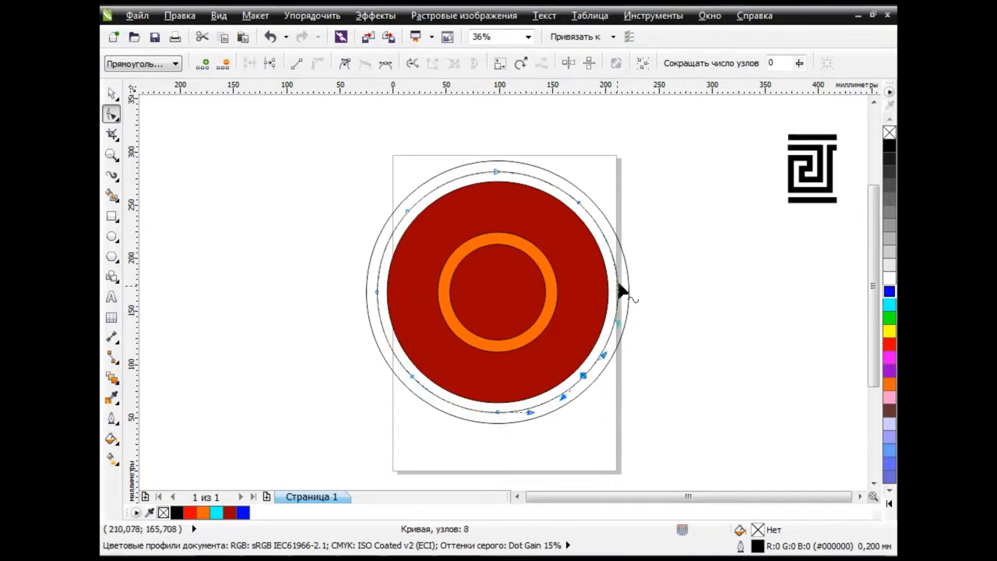
{"action": "double_click", "coordinate": [610, 333]}
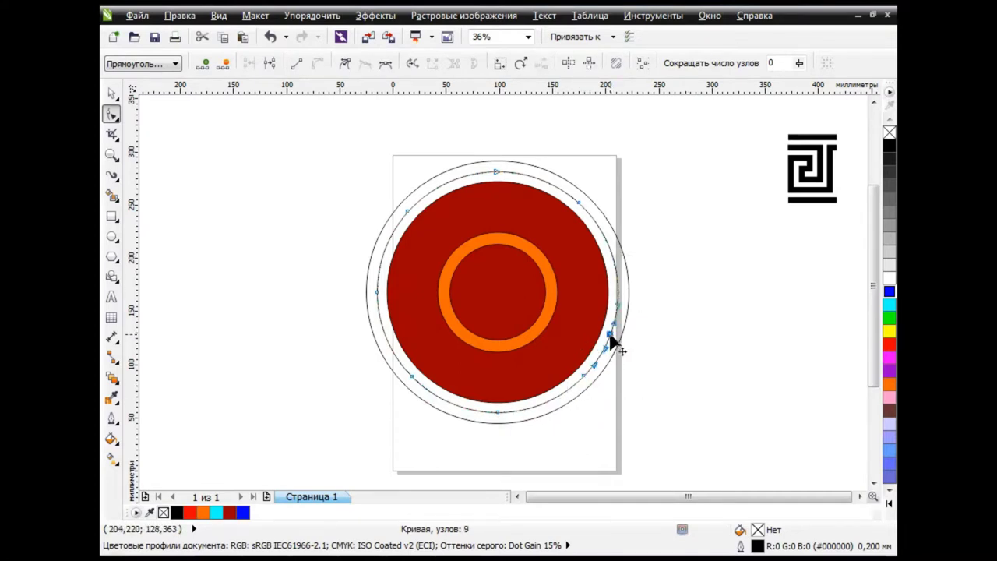
{"action": "double_click", "coordinate": [547, 402]}
{"action": "left_click_drag", "start_coordinate": [346, 351], "coordinate": [519, 457]}
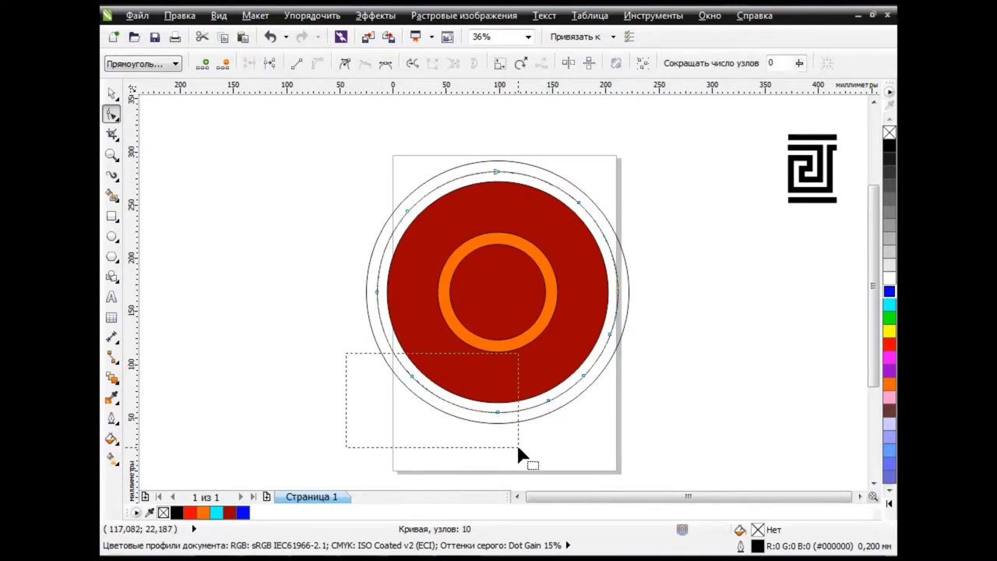
{"action": "double_click", "coordinate": [446, 402]}
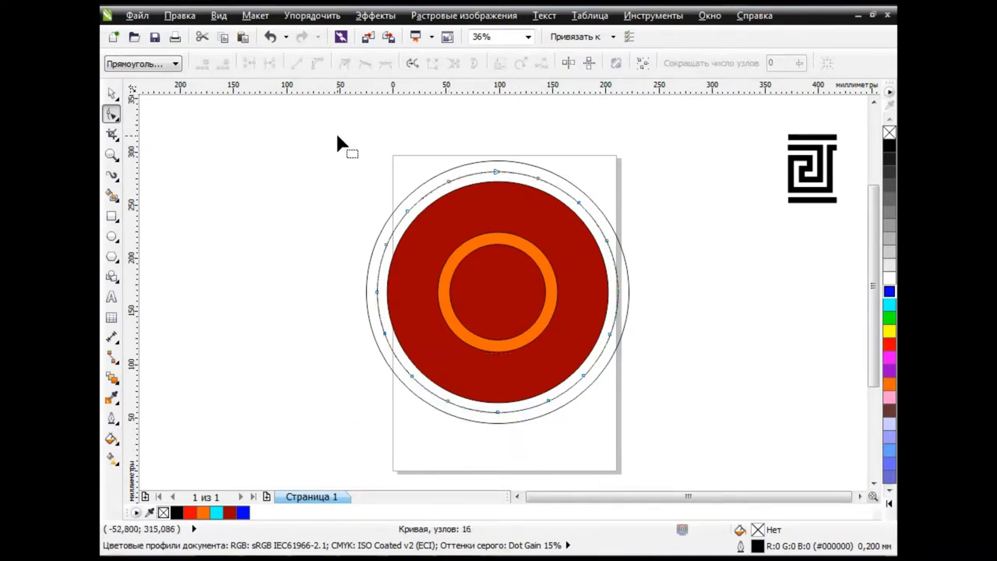
{"action": "left_click_drag", "start_coordinate": [336, 142], "coordinate": [710, 474]}
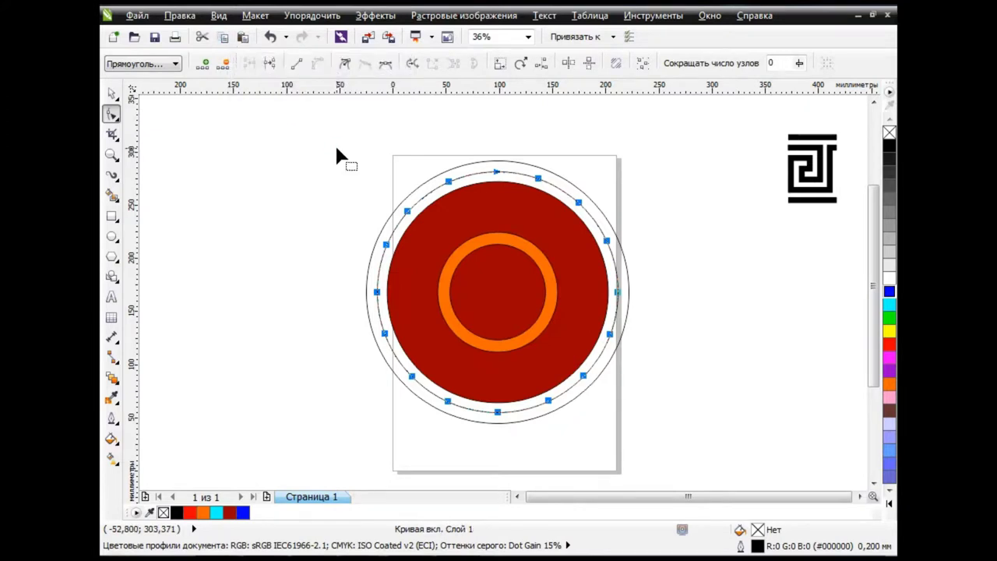
{"action": "left_click", "coordinate": [270, 66]}
Step: Apply the Greek-key brush stroke to all 16 arcs, test-moving one piece back
{"action": "key", "text": "space"}
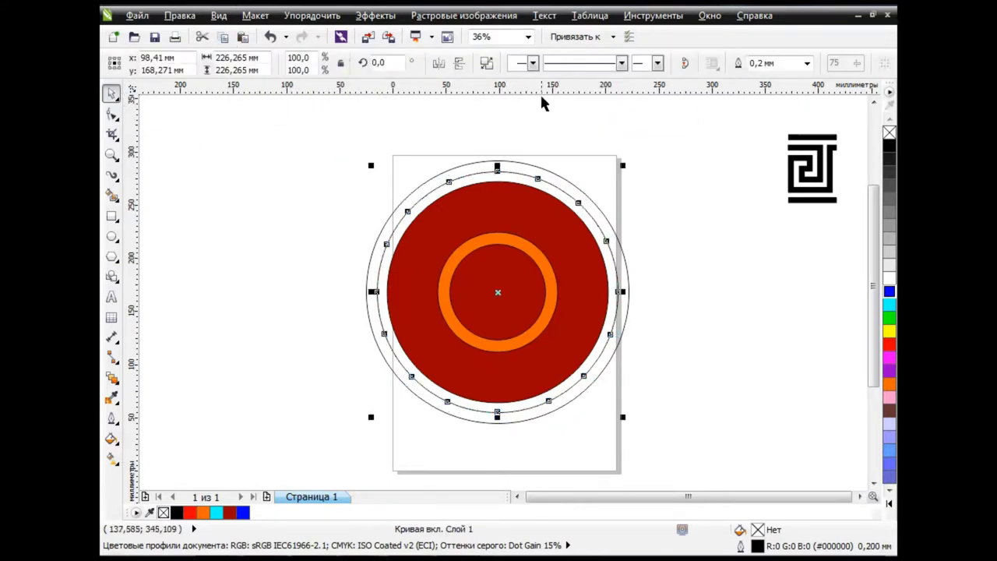
{"action": "key", "text": "ctrl+k"}
{"action": "left_click", "coordinate": [113, 176]}
{"action": "left_click", "coordinate": [179, 226]}
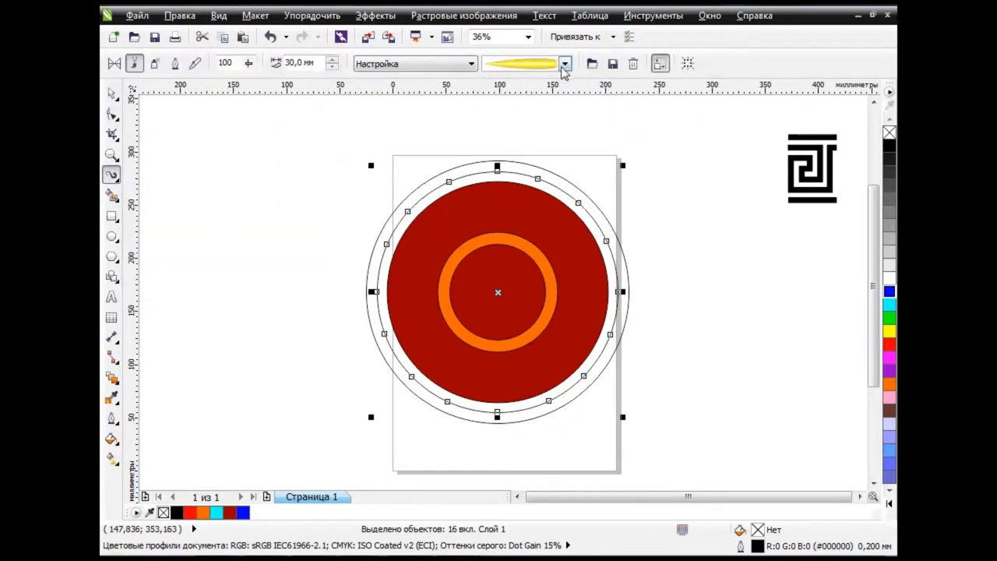
{"action": "left_click", "coordinate": [565, 63]}
{"action": "left_click", "coordinate": [522, 328]}
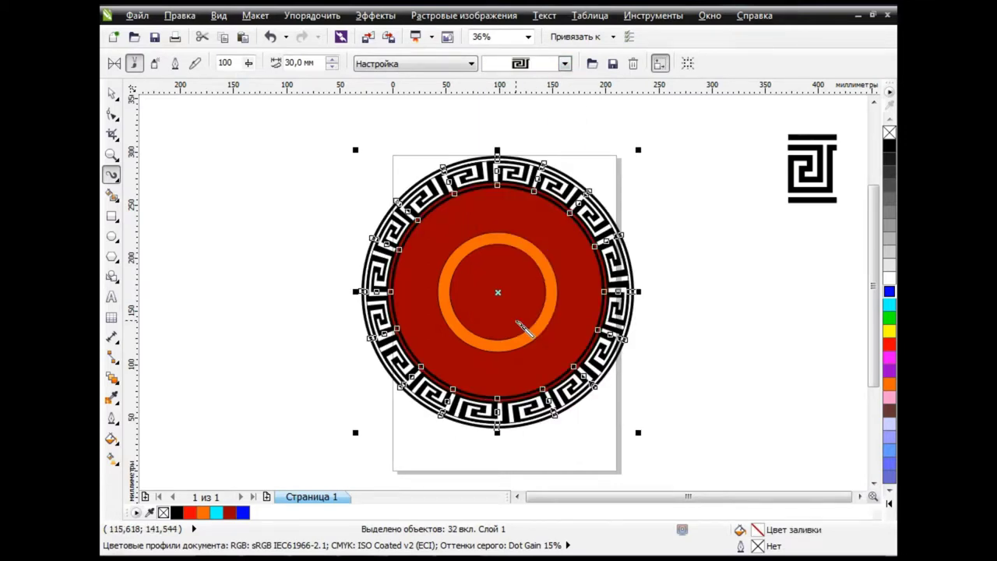
{"action": "key", "text": "space"}
{"action": "left_click", "coordinate": [256, 199]}
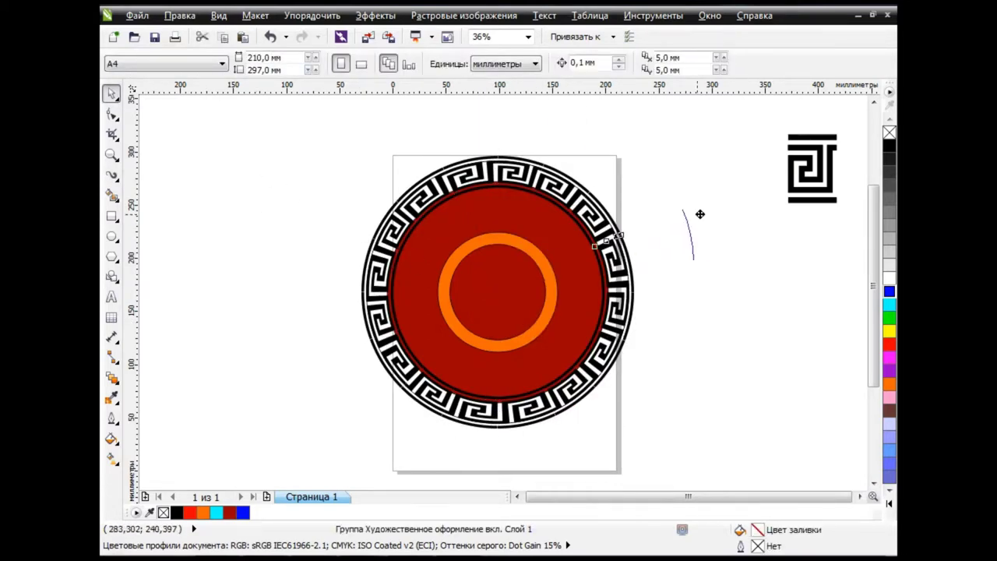
{"action": "left_click_drag", "start_coordinate": [623, 246], "coordinate": [705, 214]}
{"action": "left_click", "coordinate": [271, 37]}
Step: Delete the red disc, inner red circle and orange ring
{"action": "left_click", "coordinate": [558, 232]}
{"action": "key", "text": "Delete"}
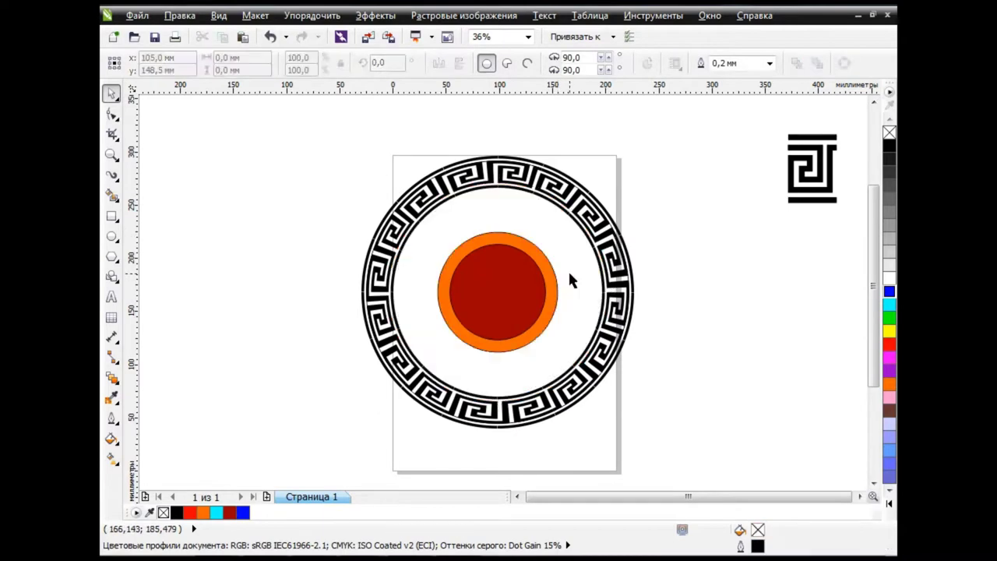
{"action": "key", "text": "Delete"}
{"action": "left_click", "coordinate": [542, 315]}
{"action": "key", "text": "Delete"}
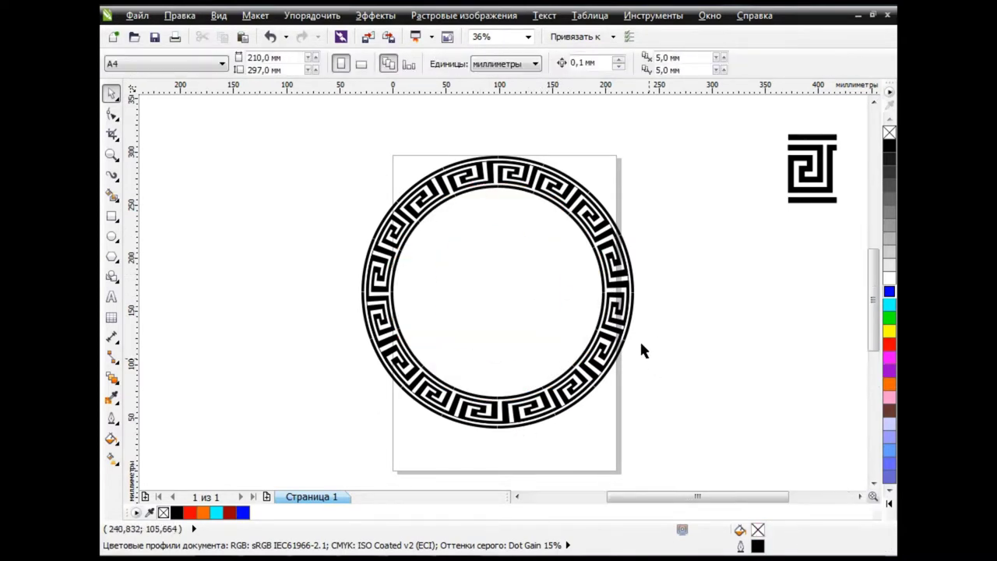
{"action": "scroll", "coordinate": [615, 312], "scroll_direction": "up", "scroll_amount": 5}
{"action": "scroll", "coordinate": [499, 272], "scroll_direction": "down", "scroll_amount": 2}
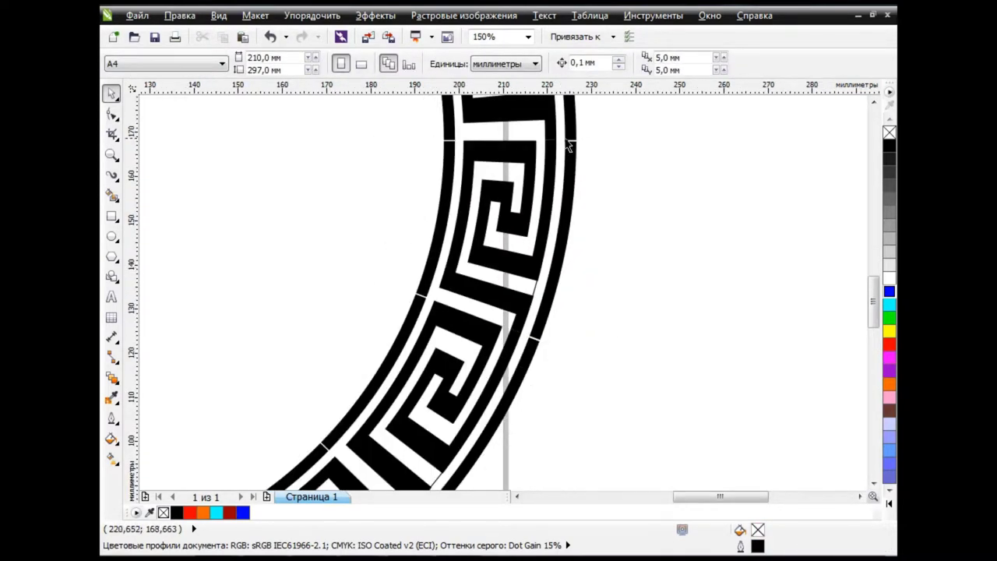
{"action": "mouse_move", "coordinate": [873, 304]}
{"action": "left_mouse_down"}
{"action": "mouse_move", "coordinate": [850, 237]}
{"action": "mouse_move", "coordinate": [864, 280]}
{"action": "left_mouse_up"}
{"action": "scroll", "coordinate": [583, 289], "scroll_direction": "down", "scroll_amount": 4}
{"action": "left_click", "coordinate": [517, 497]}
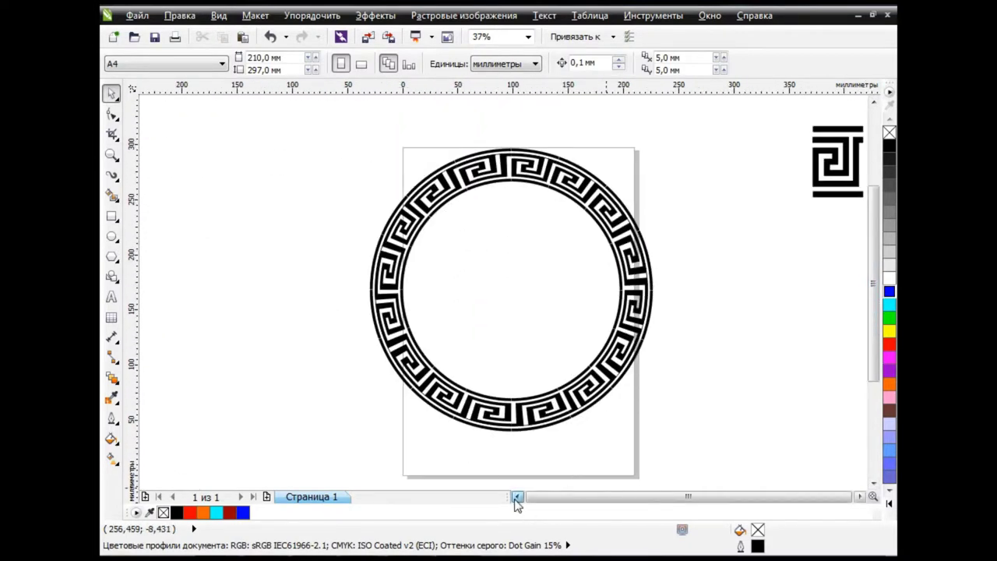
Step: Restore the circles, add more nodes to the inner circle and break it at every node
{"action": "key", "text": "ctrl+z"}
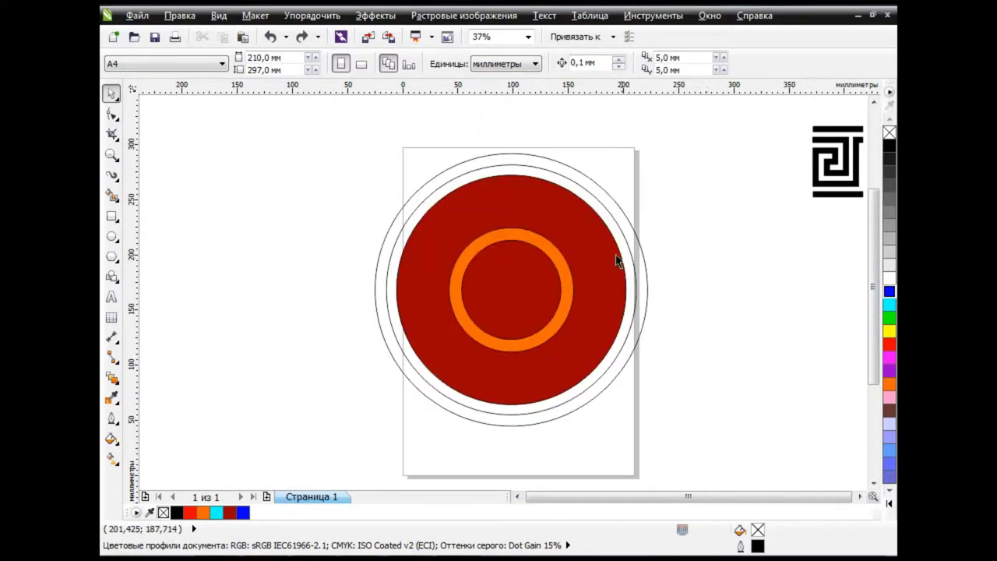
{"action": "left_click", "coordinate": [619, 261]}
{"action": "left_click", "coordinate": [111, 114]}
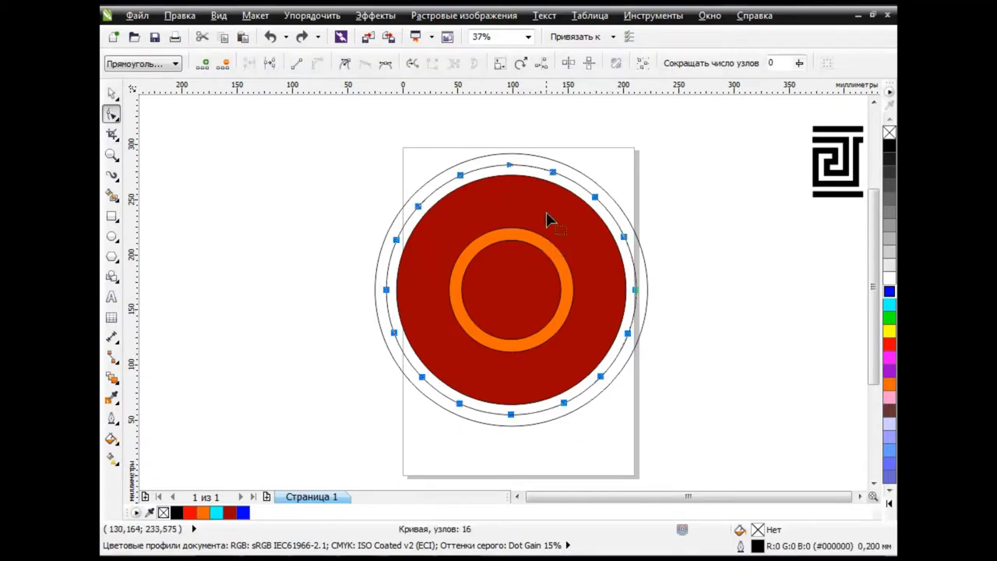
{"action": "double_click", "coordinate": [530, 166]}
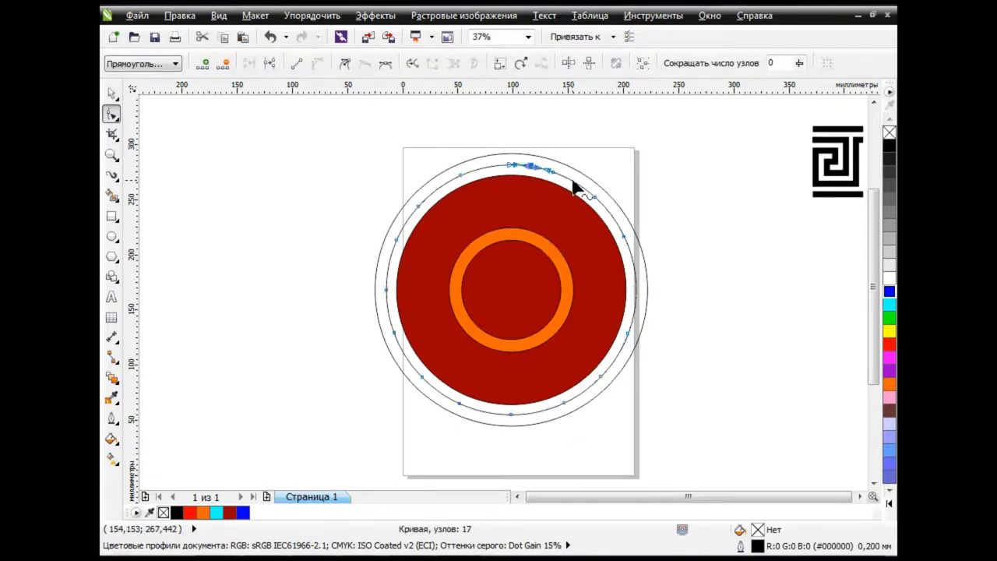
{"action": "double_click", "coordinate": [573, 183]}
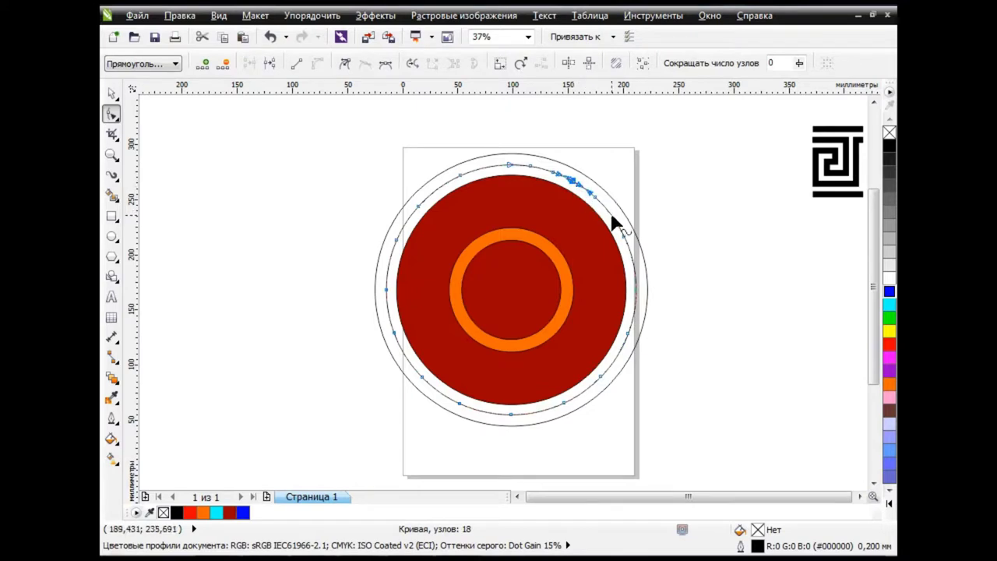
{"action": "left_click_drag", "start_coordinate": [651, 173], "coordinate": [592, 258]}
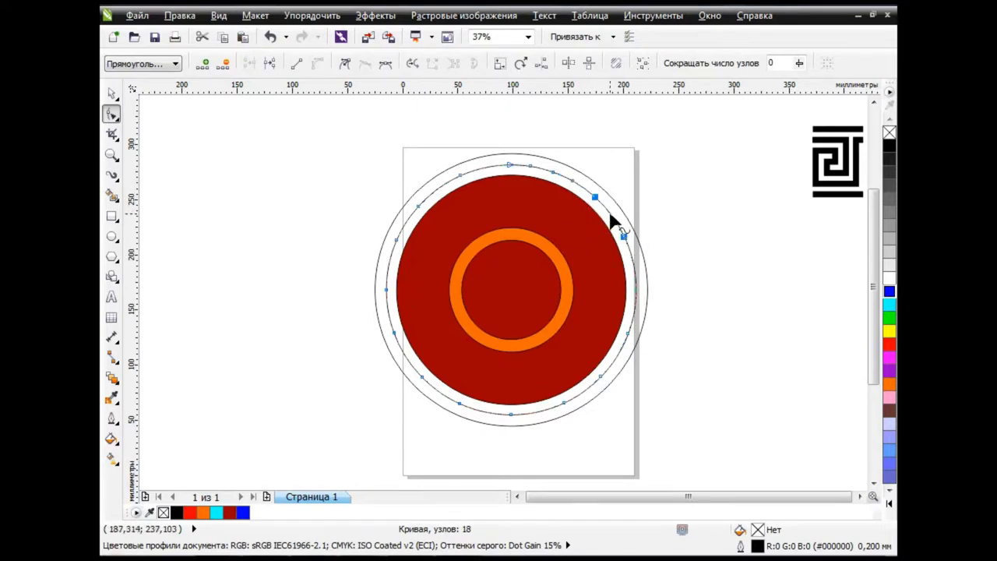
{"action": "double_click", "coordinate": [636, 287]}
{"action": "left_click_drag", "start_coordinate": [677, 271], "coordinate": [602, 356]}
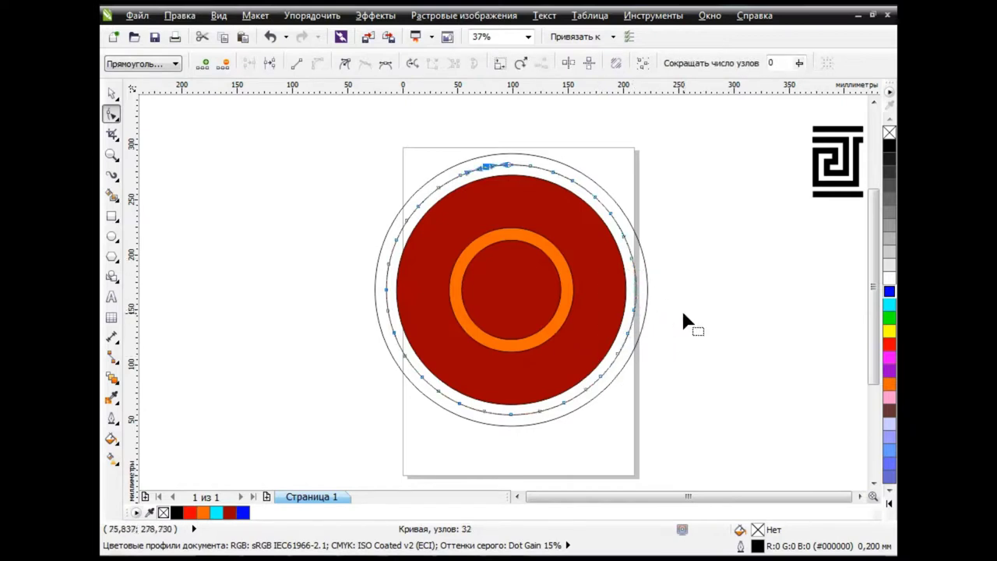
{"action": "left_click_drag", "start_coordinate": [350, 147], "coordinate": [709, 380]}
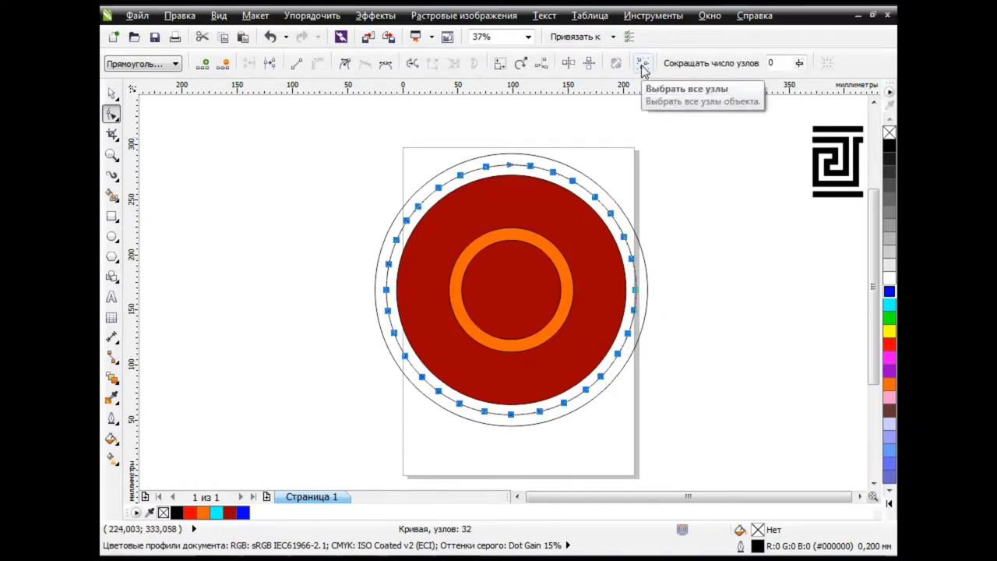
{"action": "left_click", "coordinate": [277, 62]}
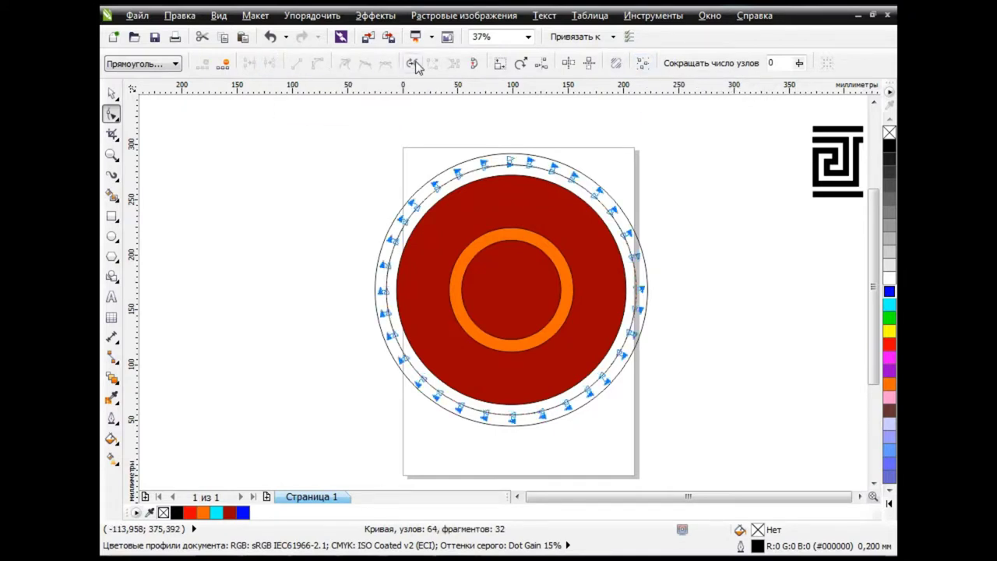
Step: Break the curve apart into 32 separate arcs and select them all
{"action": "left_click", "coordinate": [111, 96]}
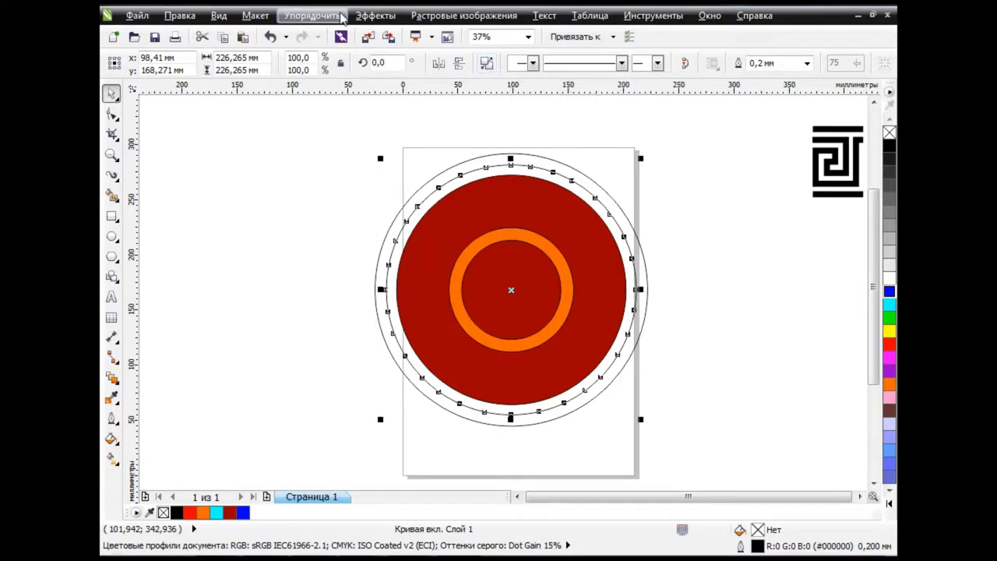
{"action": "left_click", "coordinate": [312, 14]}
{"action": "left_click", "coordinate": [368, 188]}
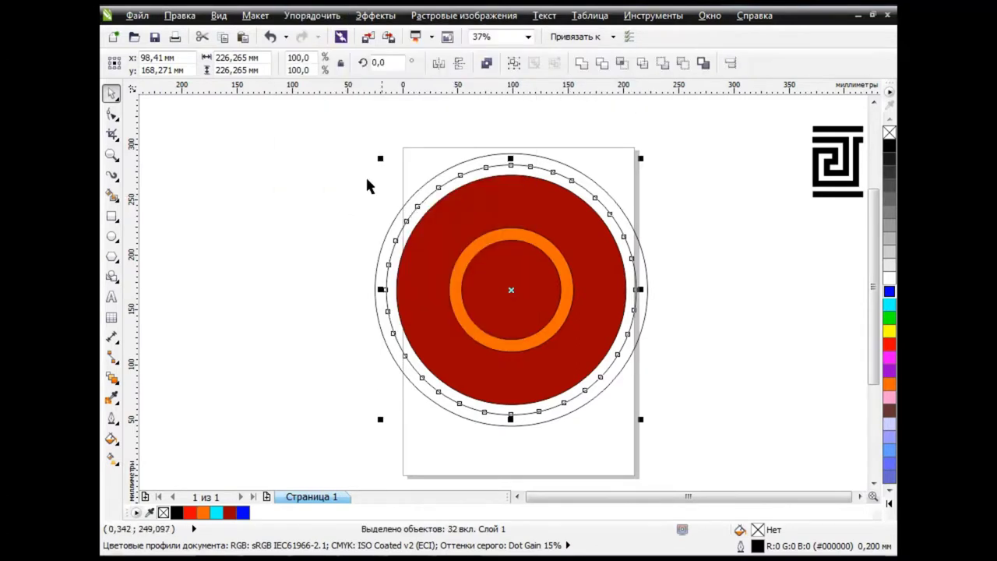
{"action": "left_click", "coordinate": [474, 171]}
{"action": "left_click_drag", "start_coordinate": [475, 171], "coordinate": [466, 137]}
{"action": "key", "text": "ctrl+z"}
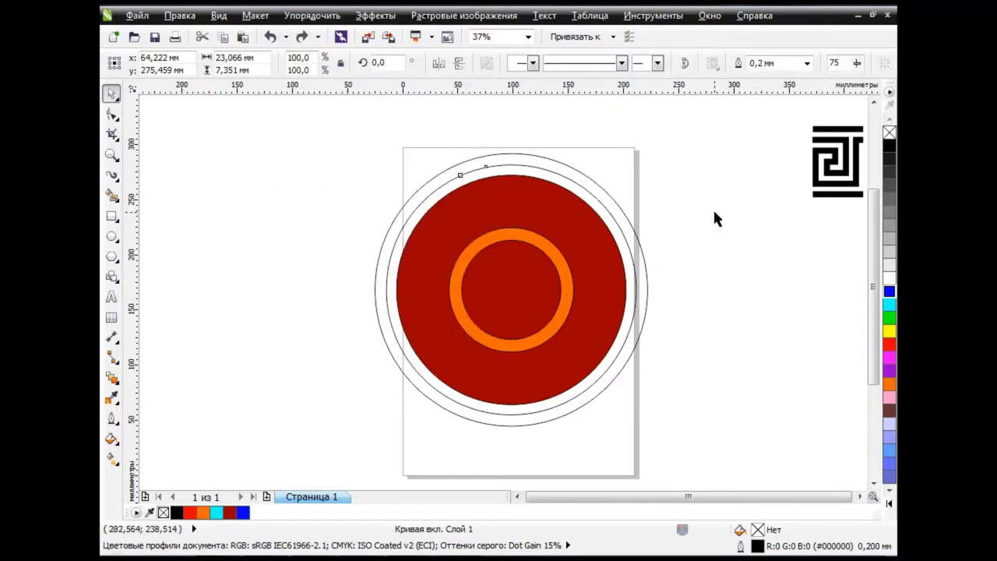
{"action": "left_click", "coordinate": [713, 208]}
{"action": "key", "text": "ctrl+a"}
{"action": "left_click", "coordinate": [705, 285]}
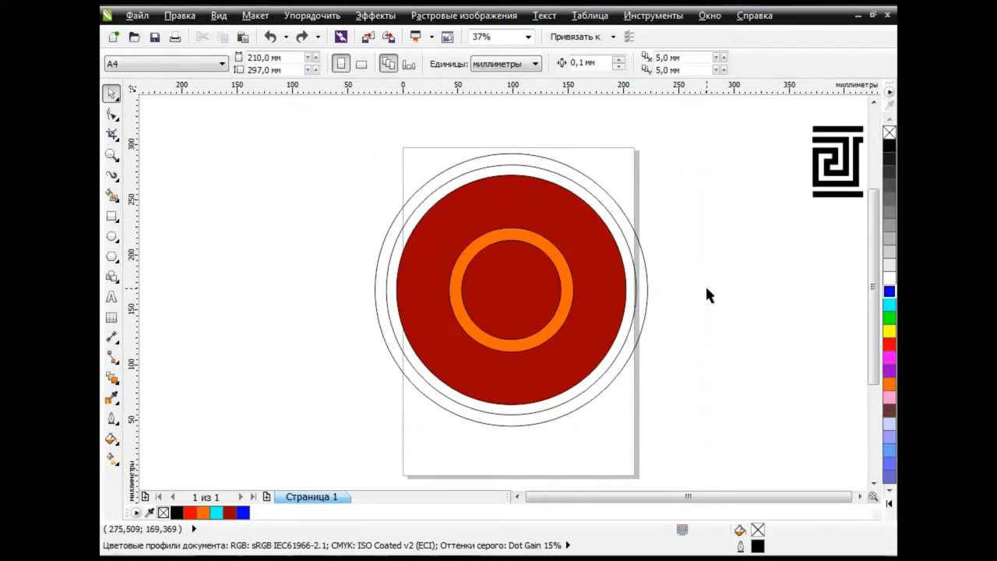
{"action": "key", "text": "ctrl+a"}
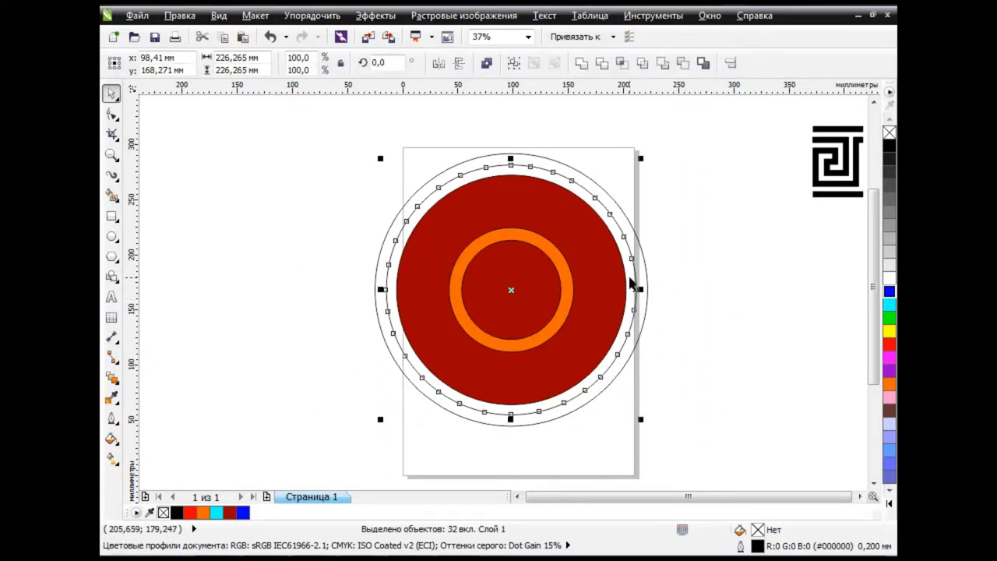
{"action": "left_click", "coordinate": [113, 178]}
{"action": "left_click", "coordinate": [249, 232]}
Step: Try the yellow and Greek-key brushes on the ring pieces, then undo both
{"action": "left_click", "coordinate": [566, 63]}
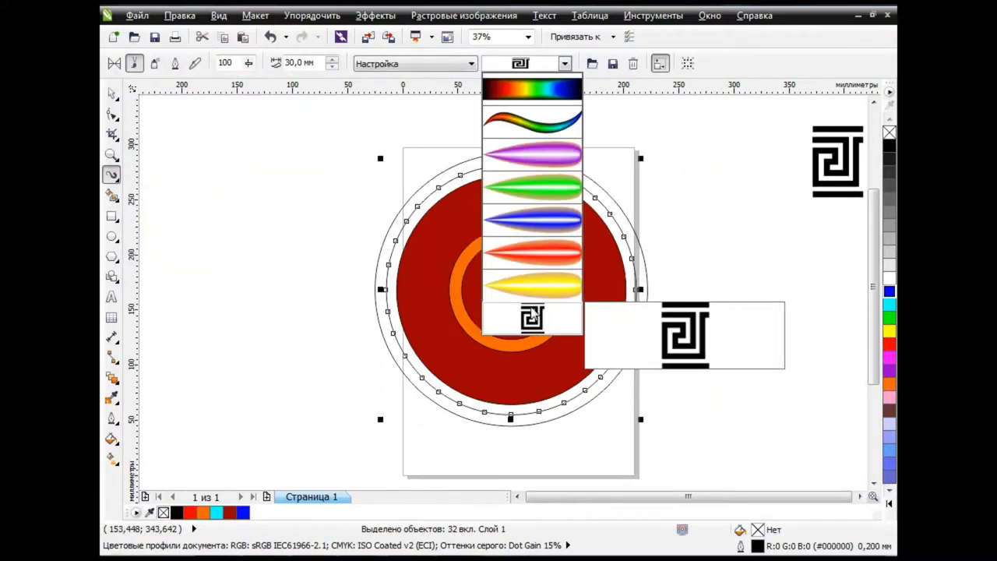
{"action": "left_click", "coordinate": [535, 319]}
{"action": "left_click", "coordinate": [566, 64]}
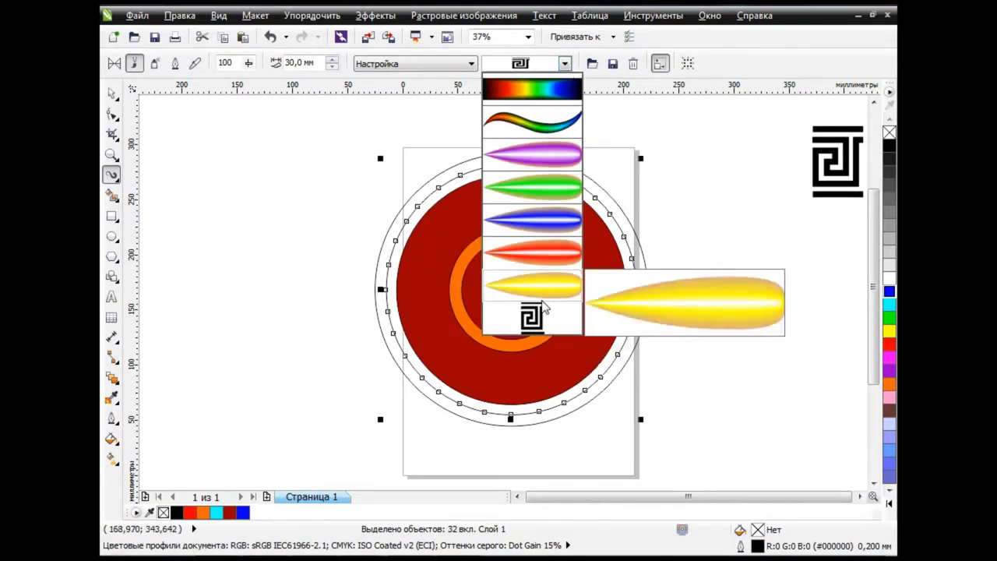
{"action": "left_click", "coordinate": [544, 290]}
{"action": "left_click", "coordinate": [565, 63]}
{"action": "left_click", "coordinate": [532, 318]}
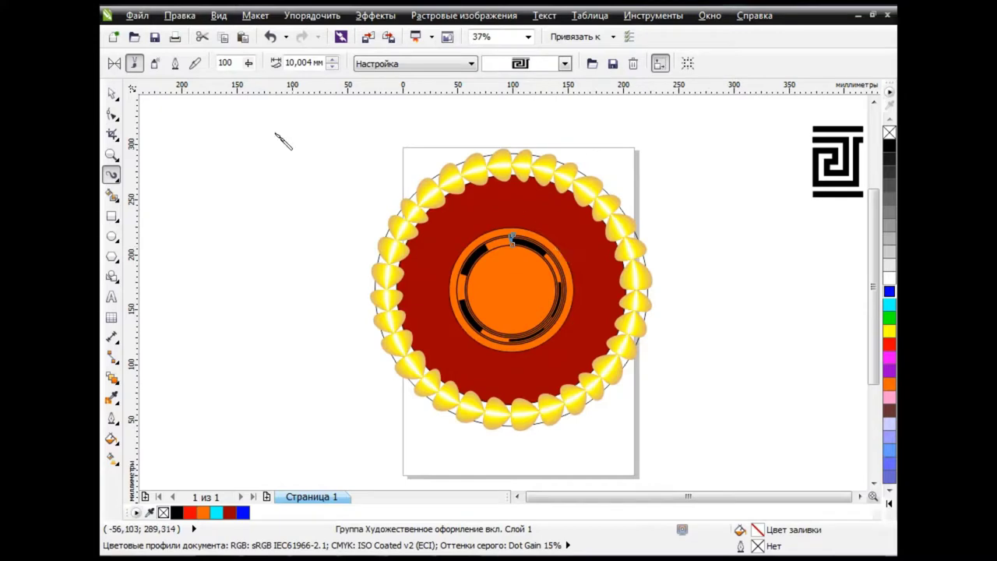
{"action": "left_click", "coordinate": [112, 94]}
{"action": "left_click", "coordinate": [270, 37]}
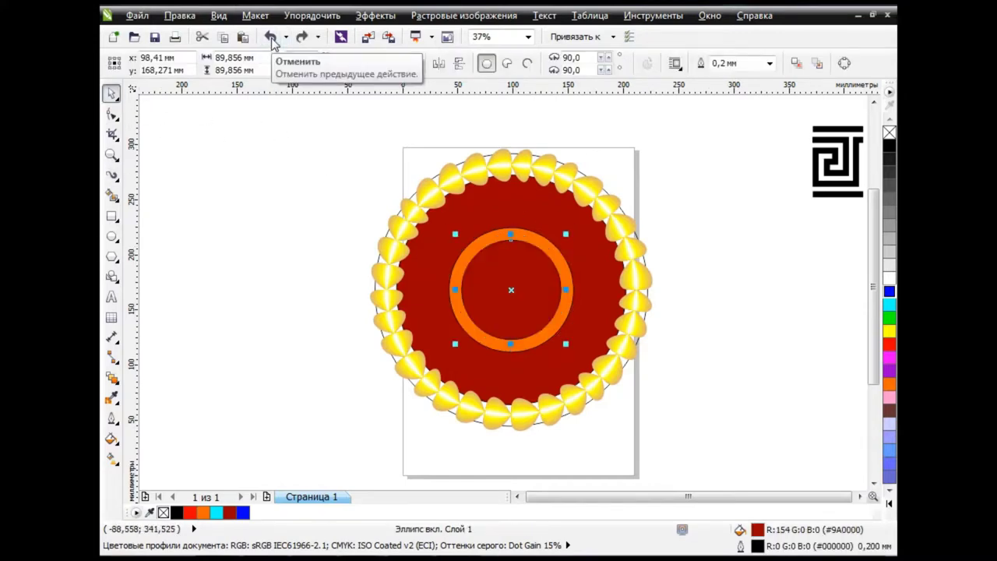
{"action": "left_click", "coordinate": [270, 36]}
Step: Apply the Greek-key brush to all 32 arcs and deselect the ring
{"action": "left_click", "coordinate": [111, 174]}
{"action": "left_click", "coordinate": [567, 66]}
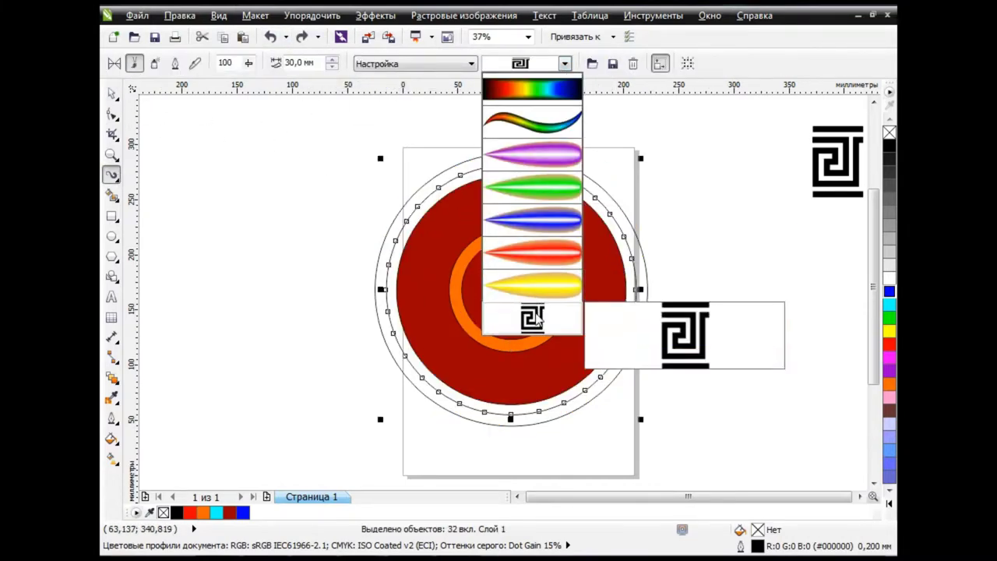
{"action": "left_click", "coordinate": [545, 321]}
{"action": "left_click", "coordinate": [567, 66]}
{"action": "left_click", "coordinate": [518, 284]}
{"action": "left_click", "coordinate": [567, 66]}
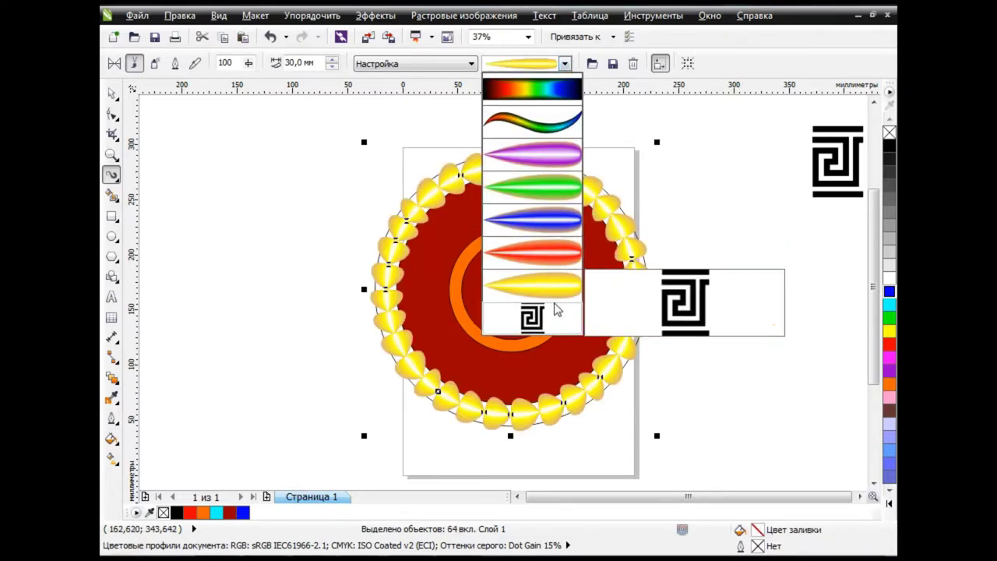
{"action": "left_click", "coordinate": [555, 311]}
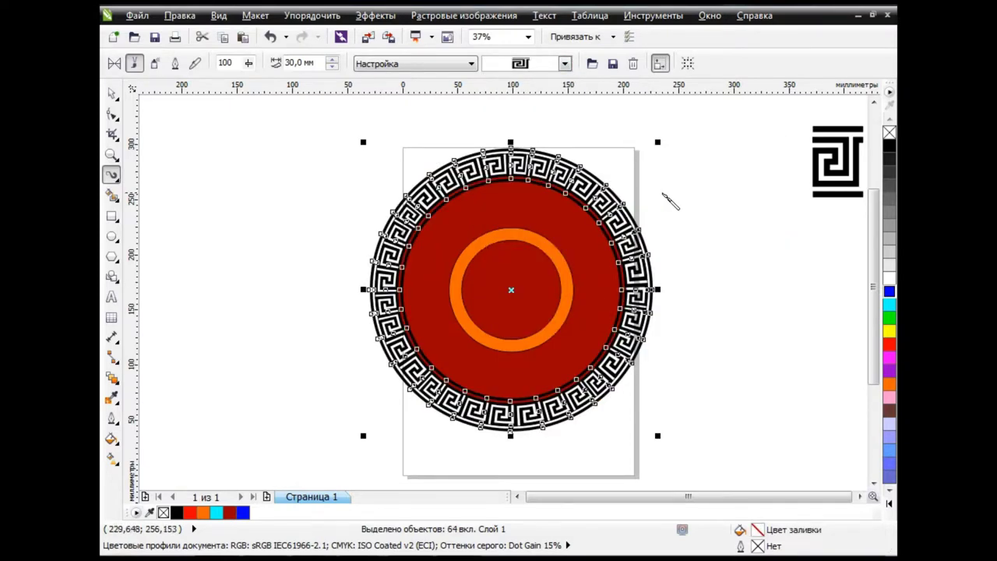
{"action": "left_click", "coordinate": [111, 93]}
{"action": "left_click", "coordinate": [240, 237]}
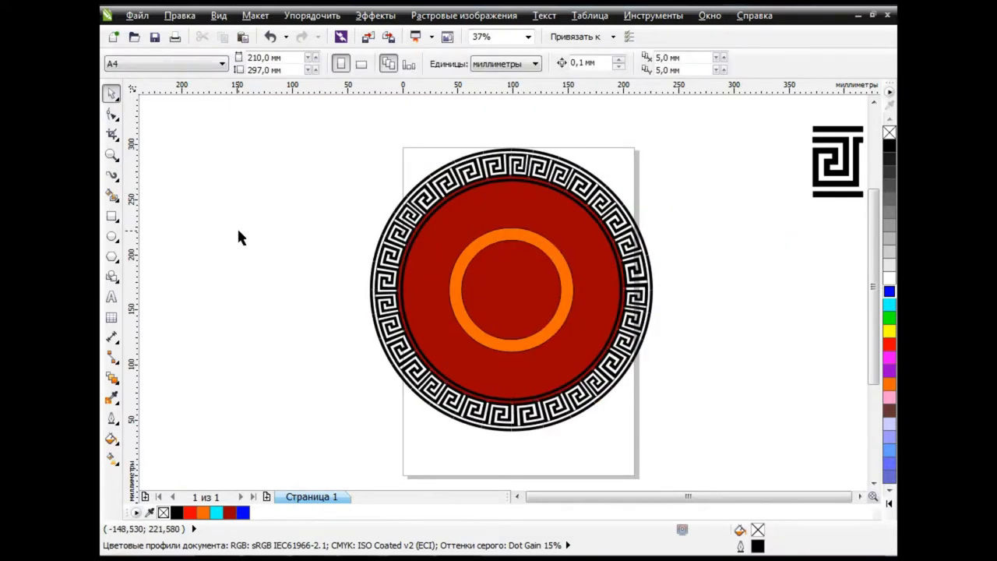
{"action": "scroll", "coordinate": [548, 254], "scroll_direction": "up", "scroll_amount": 1}
{"action": "scroll", "coordinate": [586, 242], "scroll_direction": "up", "scroll_amount": 2}
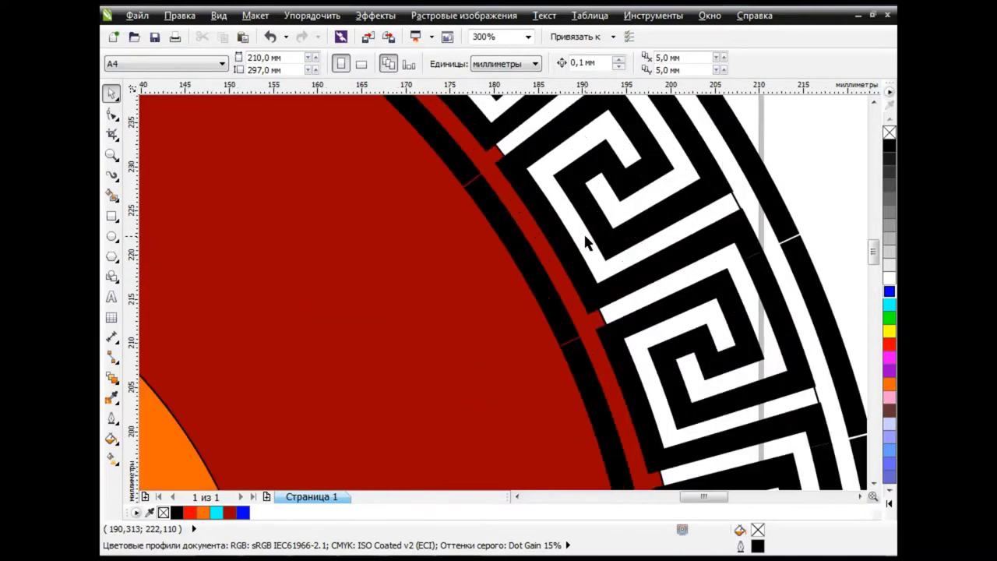
{"action": "left_click_drag", "start_coordinate": [877, 260], "coordinate": [872, 250]}
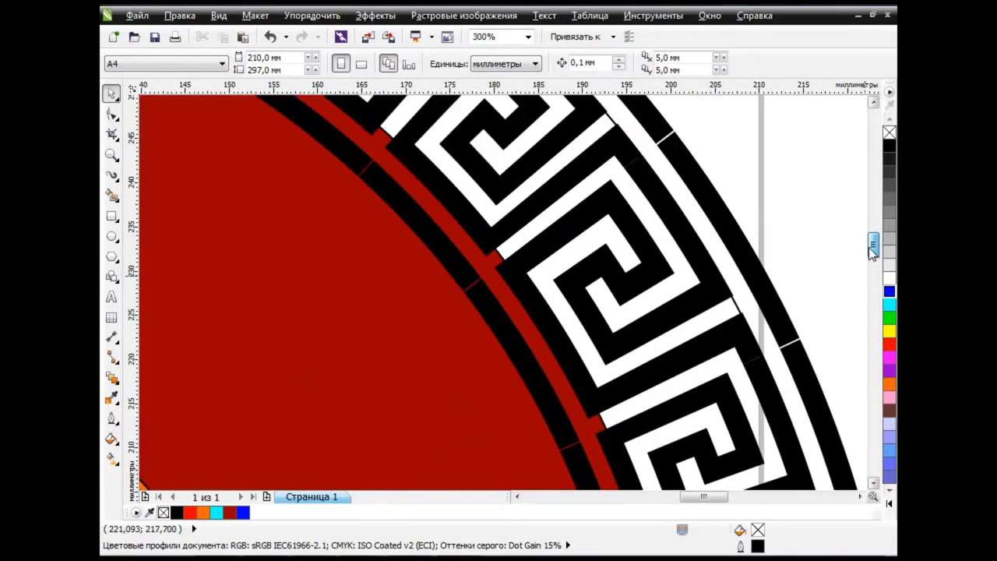
{"action": "scroll", "coordinate": [487, 223], "scroll_direction": "down", "scroll_amount": 1}
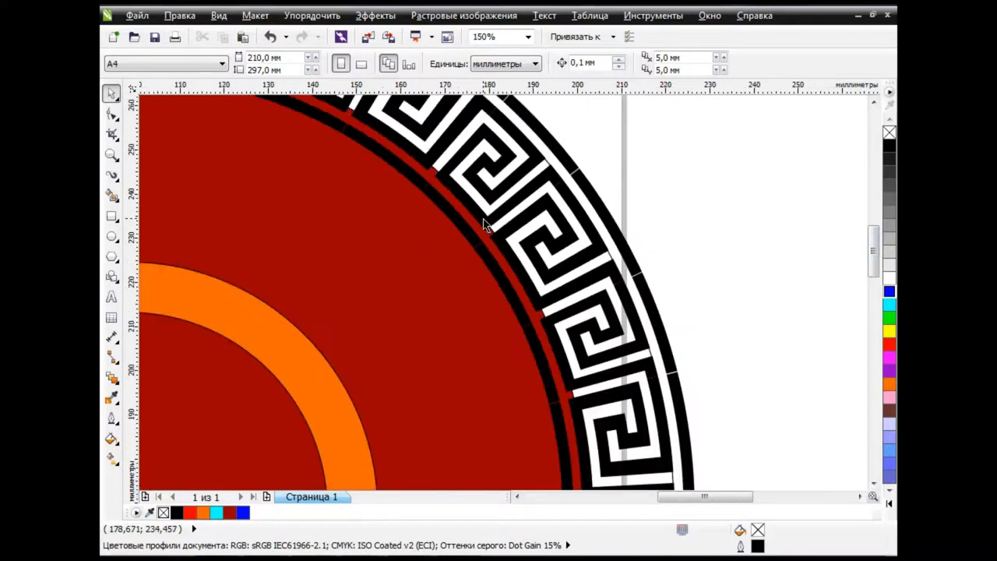
{"action": "scroll", "coordinate": [488, 223], "scroll_direction": "down", "scroll_amount": 1}
{"action": "scroll", "coordinate": [690, 468], "scroll_direction": "right", "scroll_amount": 3}
{"action": "mouse_move", "coordinate": [749, 497]}
{"action": "left_mouse_down"}
{"action": "mouse_move", "coordinate": [614, 503]}
{"action": "mouse_move", "coordinate": [643, 507]}
{"action": "left_mouse_up"}
{"action": "scroll", "coordinate": [589, 155], "scroll_direction": "up", "scroll_amount": 1}
{"action": "scroll", "coordinate": [589, 154], "scroll_direction": "up", "scroll_amount": 1}
{"action": "scroll", "coordinate": [531, 293], "scroll_direction": "down", "scroll_amount": 2}
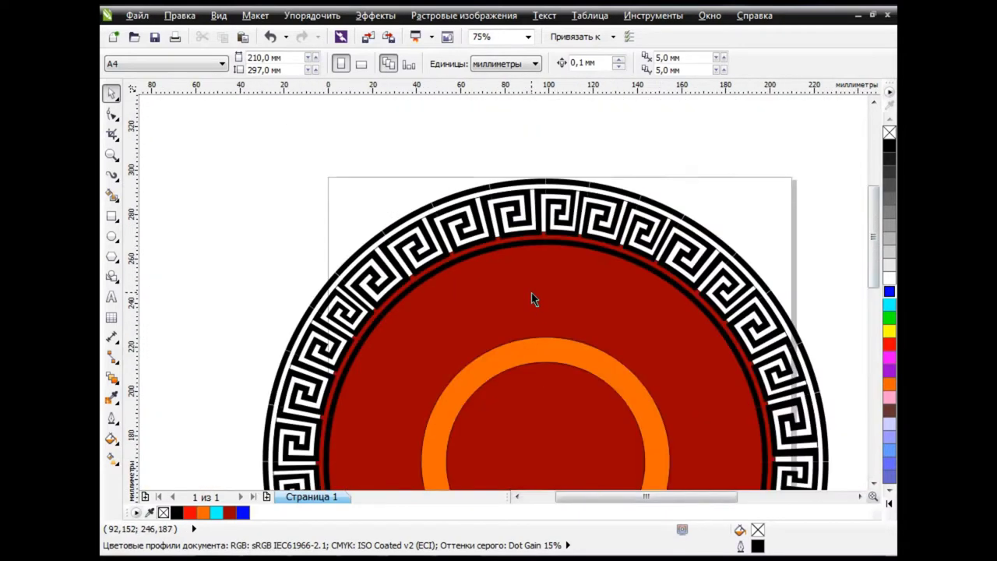
{"action": "scroll", "coordinate": [686, 401], "scroll_direction": "down", "scroll_amount": 2}
{"action": "scroll", "coordinate": [686, 401], "scroll_direction": "down", "scroll_amount": 1}
{"action": "left_click_drag", "start_coordinate": [842, 502], "coordinate": [858, 503]}
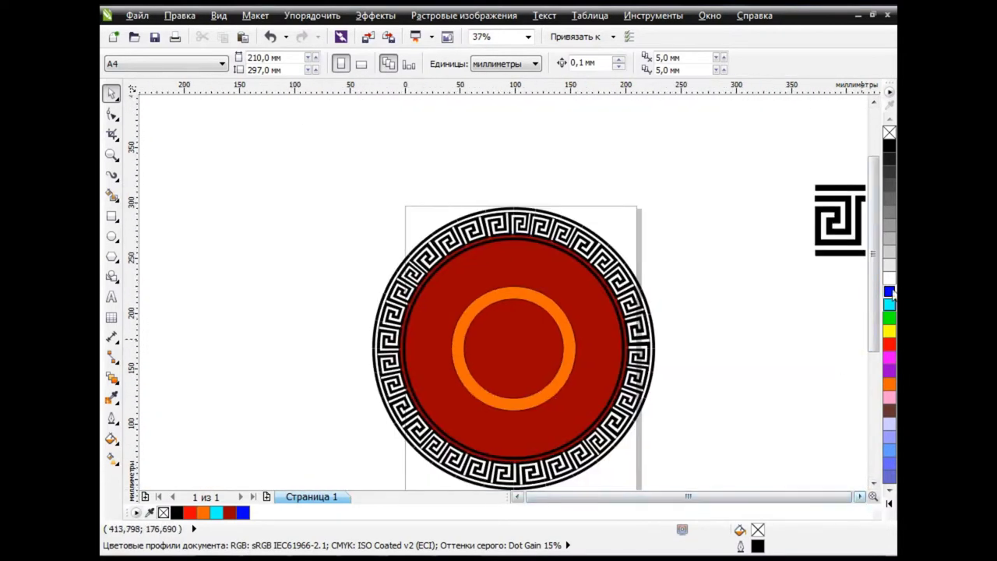
{"action": "left_click_drag", "start_coordinate": [874, 234], "coordinate": [878, 296]}
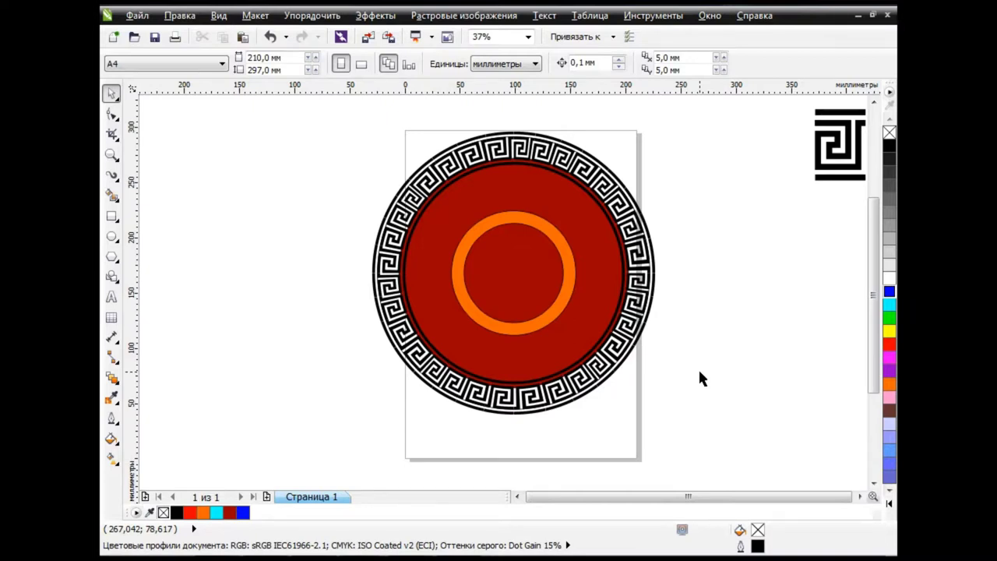
Step: Draw a test freehand loop left of the page, then delete it
{"action": "left_click", "coordinate": [113, 177]}
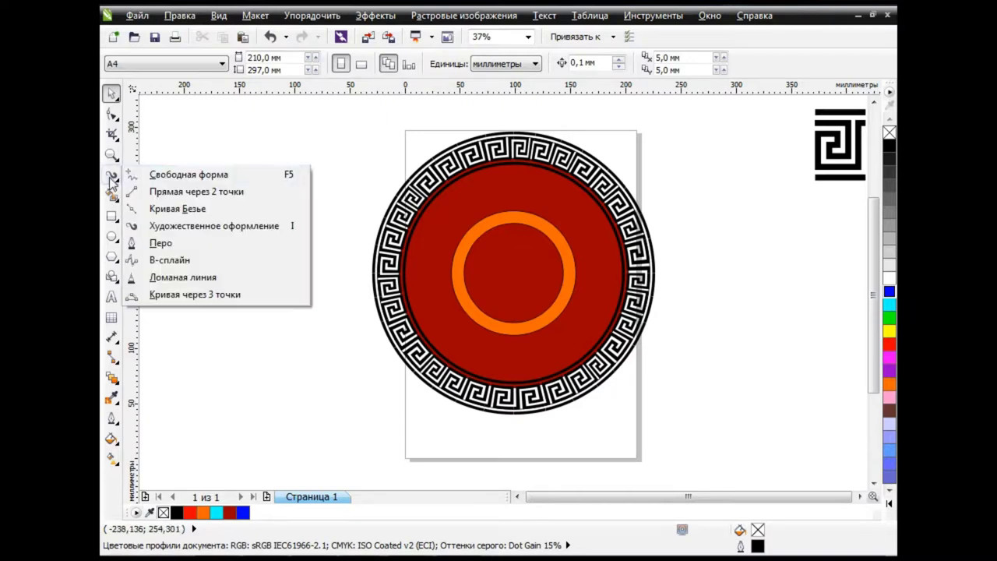
{"action": "left_click", "coordinate": [167, 173]}
{"action": "left_click_drag", "start_coordinate": [261, 153], "coordinate": [386, 363]}
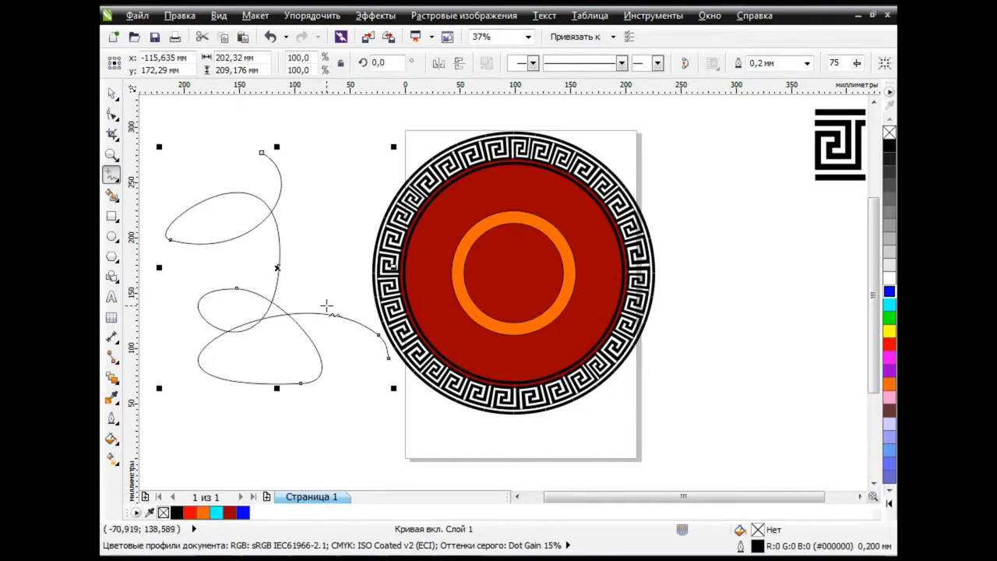
{"action": "key", "text": "space"}
{"action": "left_click", "coordinate": [217, 130]}
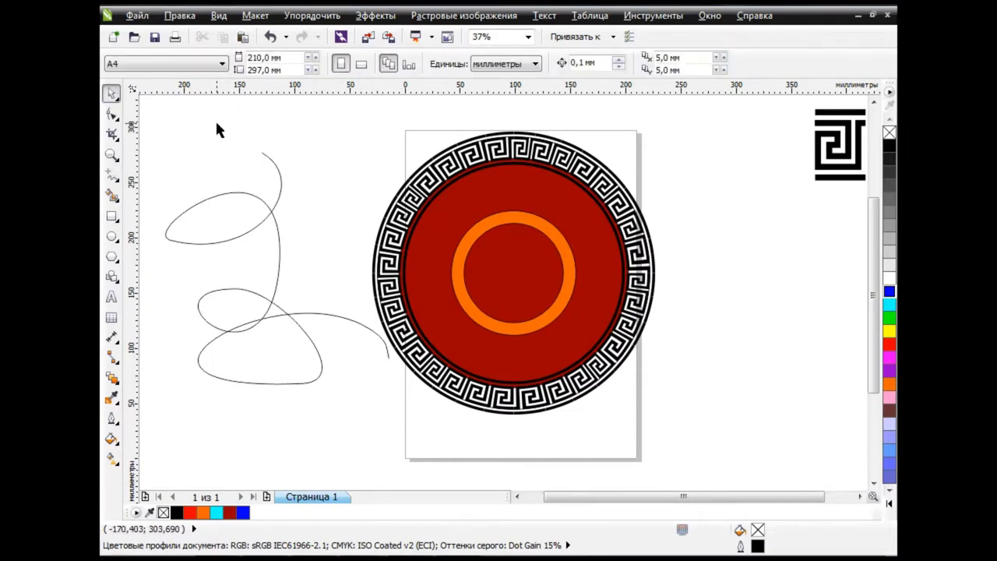
{"action": "left_click", "coordinate": [274, 207]}
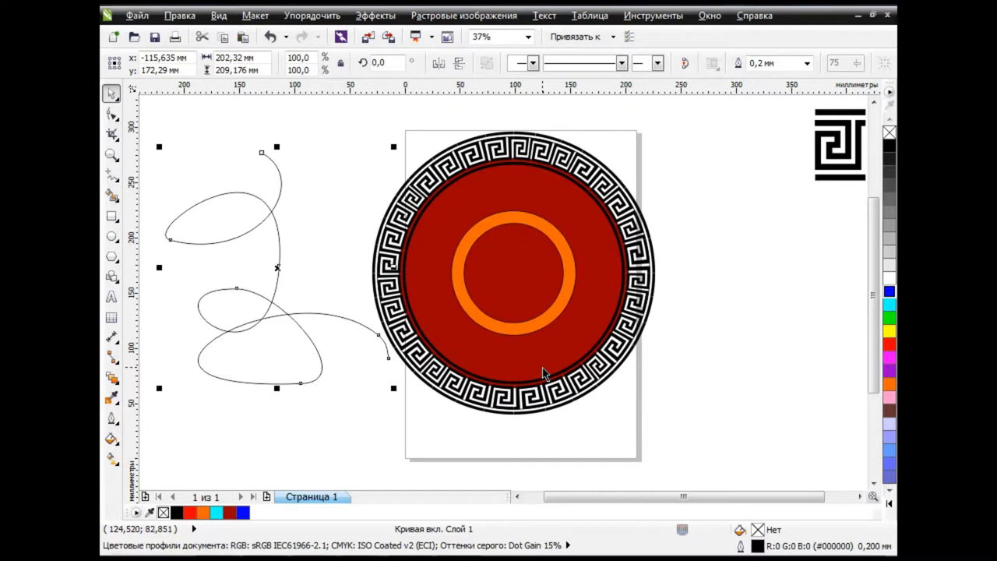
{"action": "key", "text": "Delete"}
Step: Paint trial Greek-key brush strokes, delete them, and undo a small stroke at the circle top
{"action": "left_click", "coordinate": [115, 180]}
{"action": "left_click", "coordinate": [187, 220]}
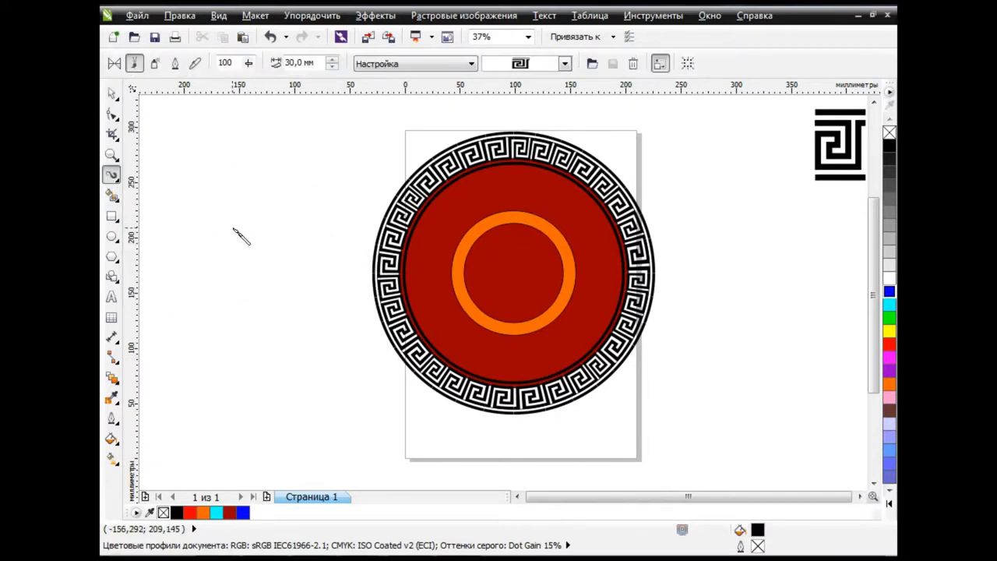
{"action": "left_click_drag", "start_coordinate": [186, 178], "coordinate": [202, 353]}
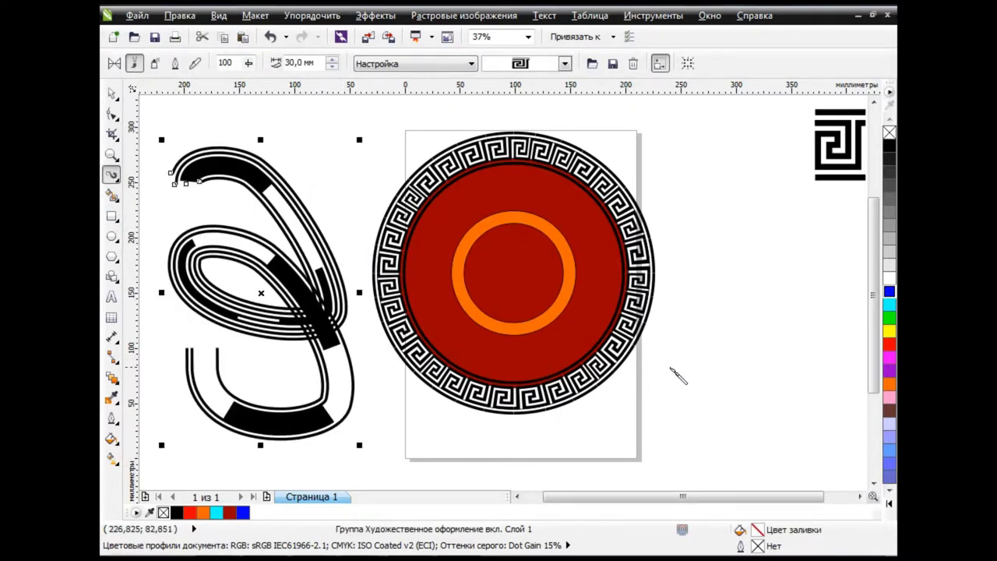
{"action": "left_click_drag", "start_coordinate": [399, 463], "coordinate": [787, 401]}
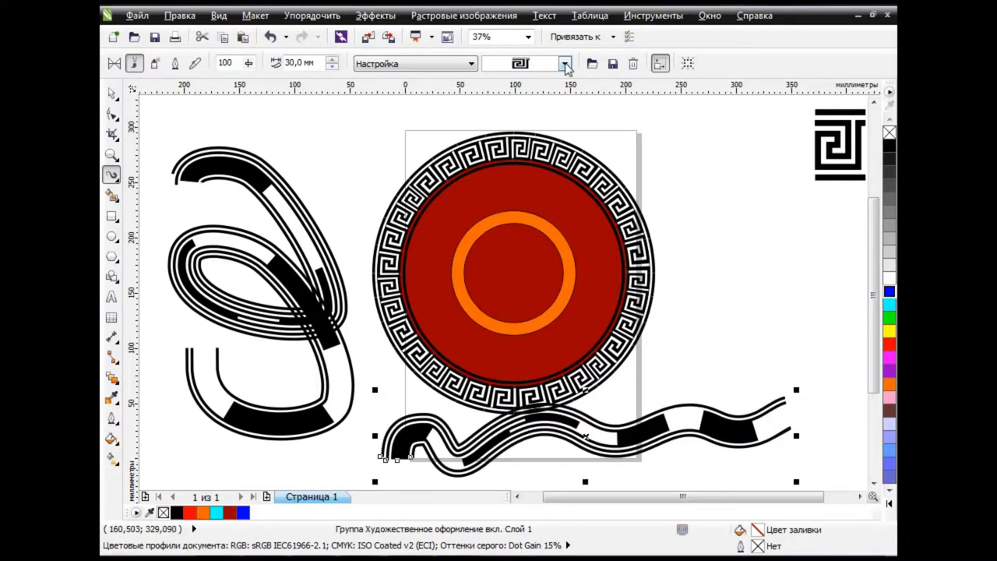
{"action": "left_click", "coordinate": [112, 93]}
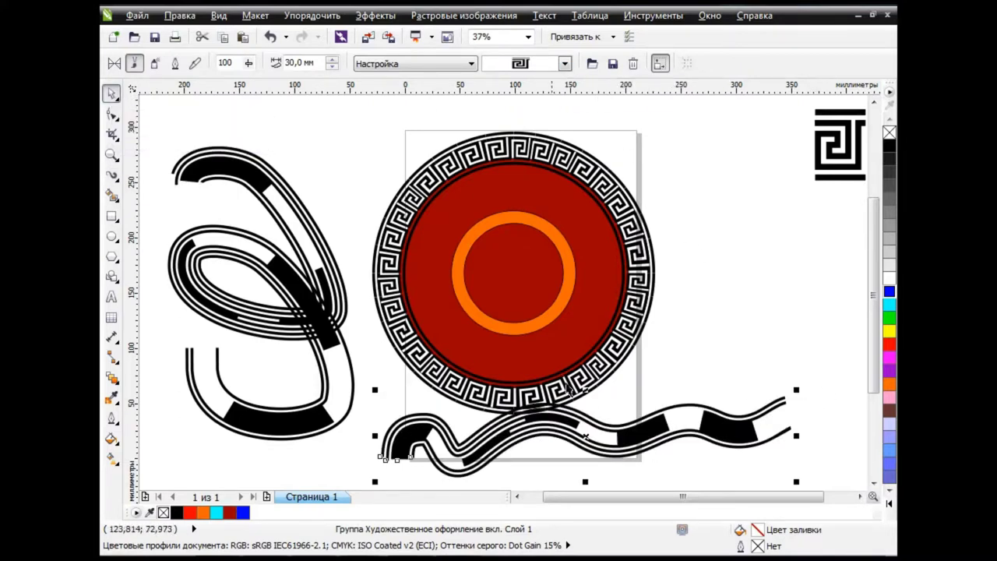
{"action": "left_click", "coordinate": [767, 440]}
{"action": "key", "text": "Delete"}
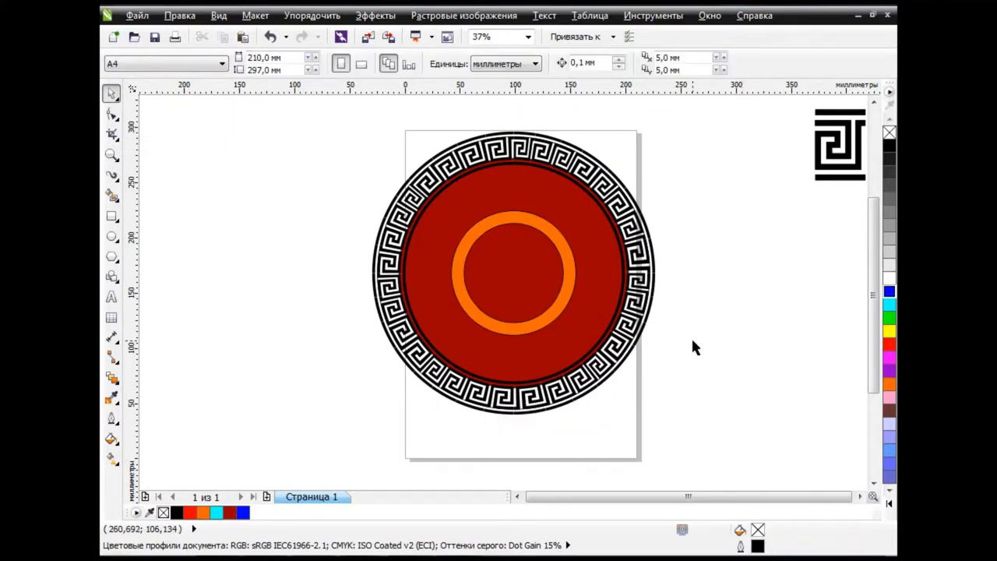
{"action": "left_click_drag", "start_coordinate": [520, 109], "coordinate": [530, 146]}
{"action": "left_click", "coordinate": [267, 38]}
Step: Select all the Greek-key ring curves in the Object Manager, trying and undoing a move
{"action": "left_click", "coordinate": [710, 15]}
{"action": "mouse_move", "coordinate": [753, 148]}
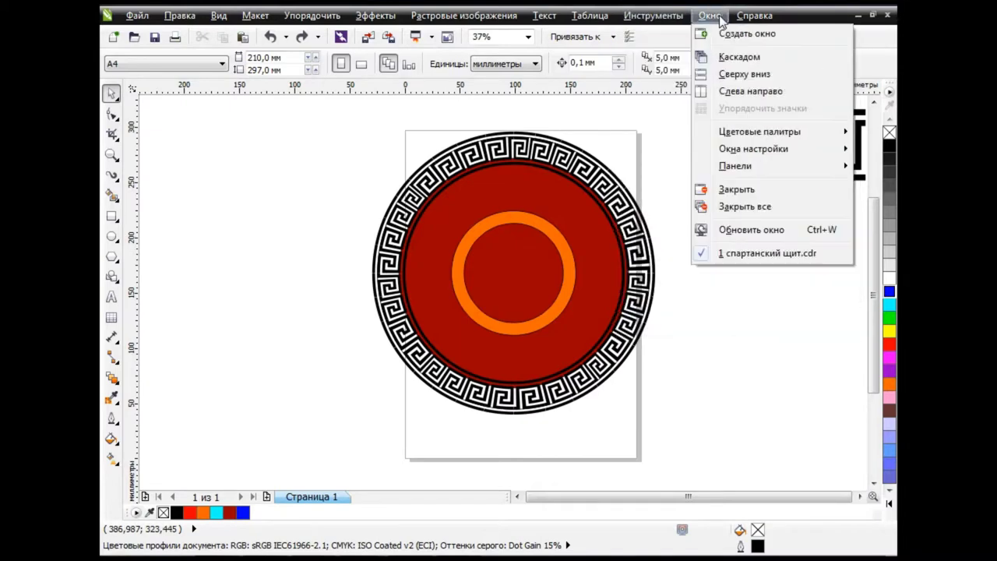
{"action": "left_click", "coordinate": [569, 15]}
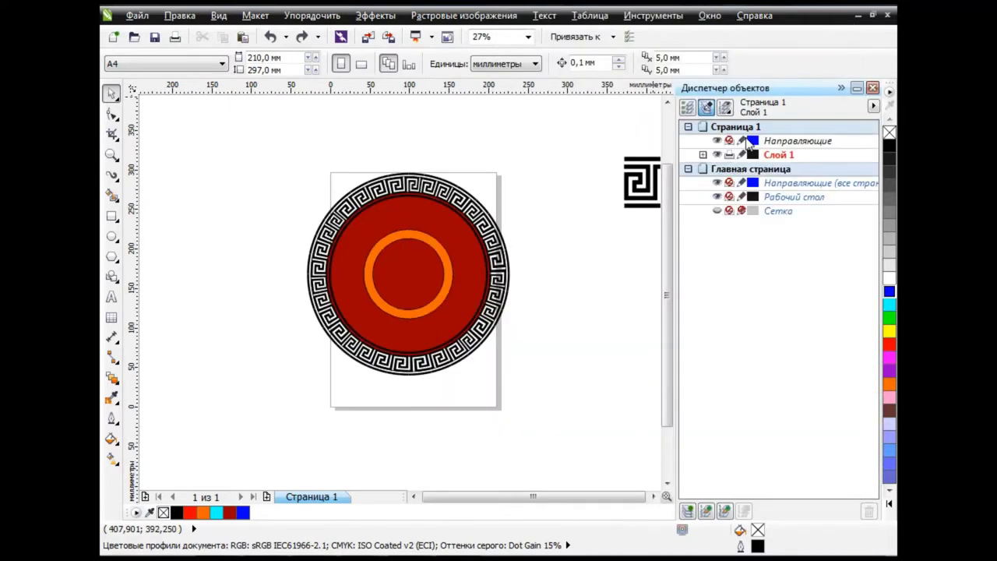
{"action": "left_click", "coordinate": [755, 141]}
{"action": "left_click_drag", "start_coordinate": [871, 230], "coordinate": [870, 351]}
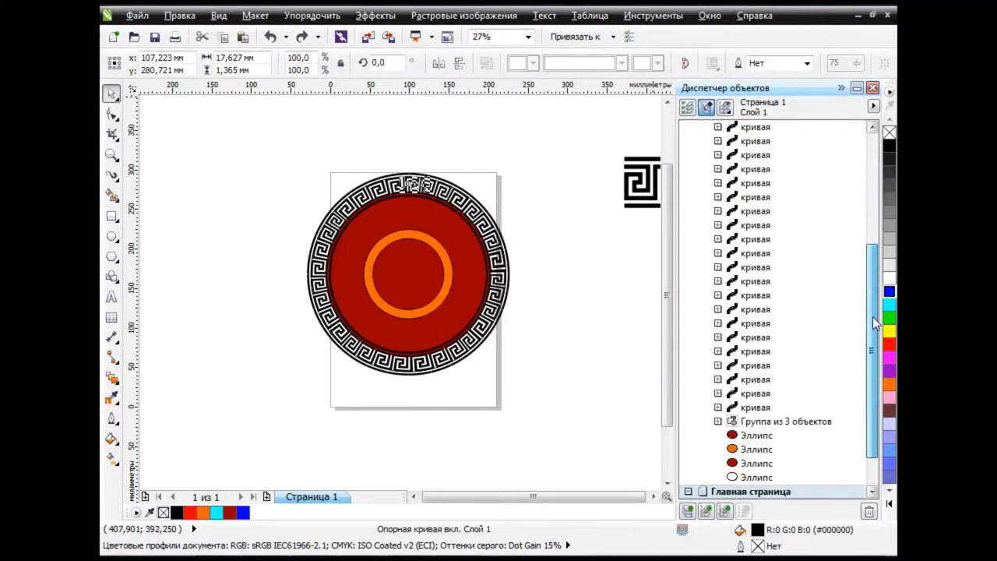
{"action": "left_click", "coordinate": [756, 364], "text": "shift"}
{"action": "left_click_drag", "start_coordinate": [449, 285], "coordinate": [575, 226]}
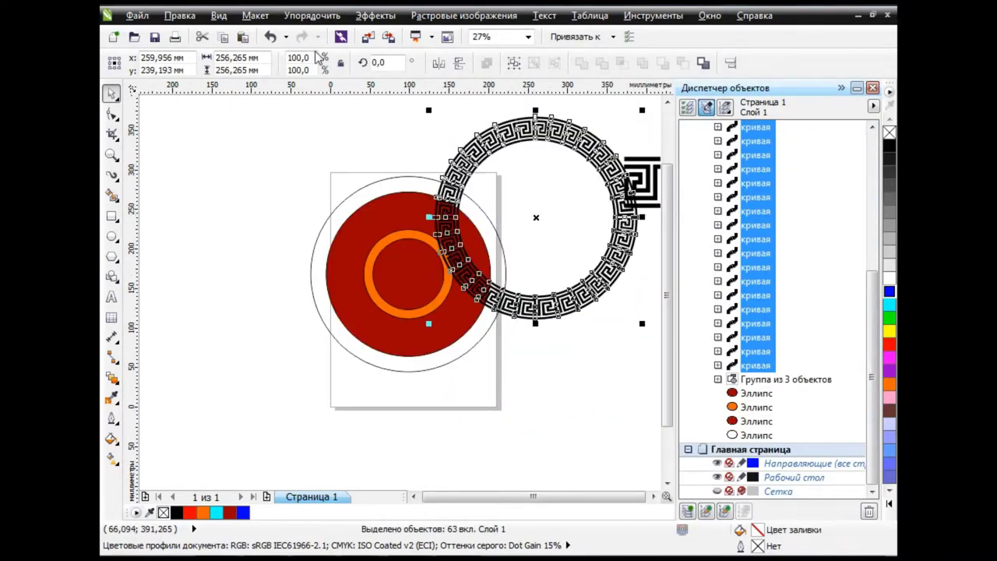
{"action": "key", "text": "ctrl+z"}
Step: Shrink the Greek-key ring inside the disc edge, then undo the shrink
{"action": "left_click_drag", "start_coordinate": [515, 166], "coordinate": [495, 187]}
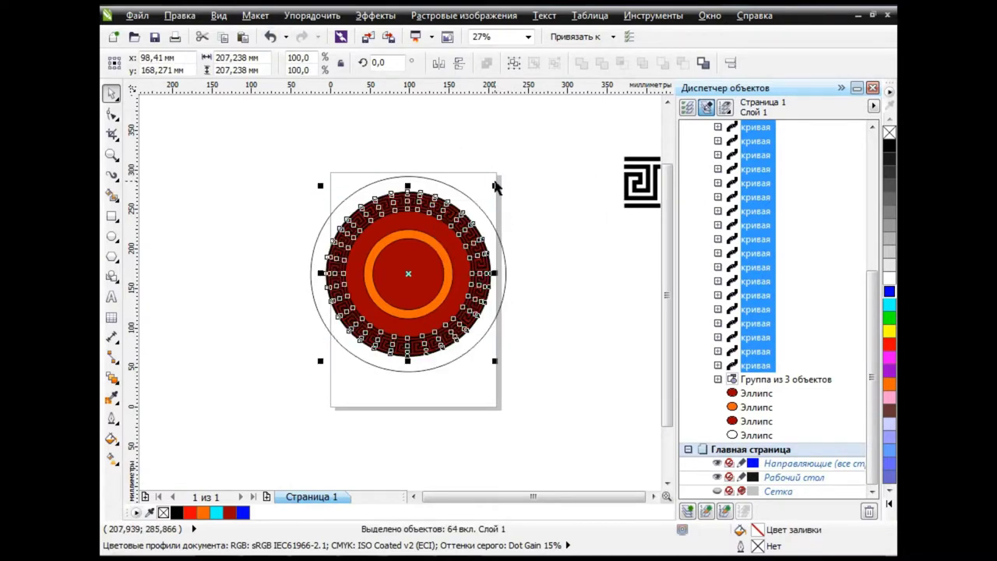
{"action": "left_click", "coordinate": [522, 287]}
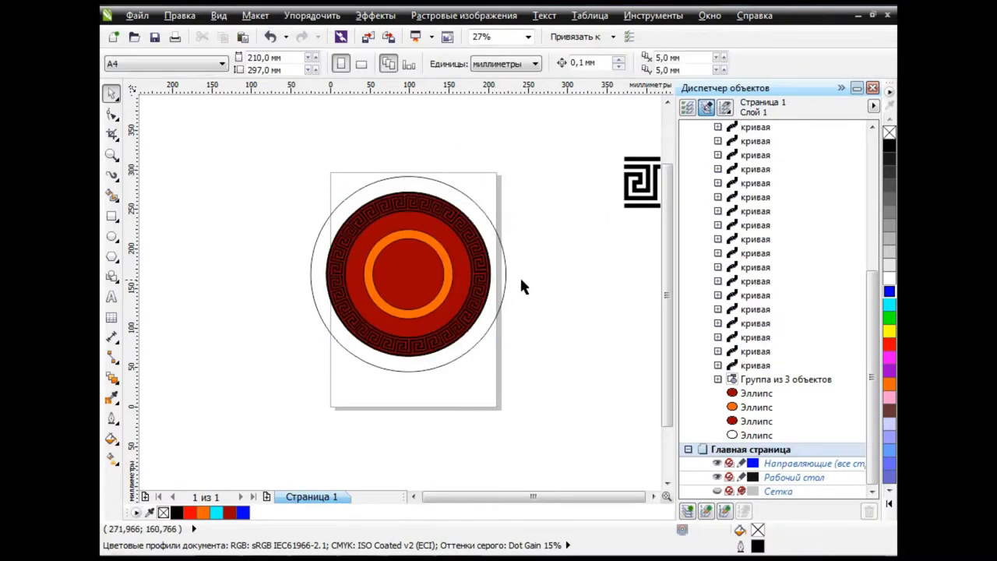
{"action": "left_click", "coordinate": [777, 349]}
{"action": "scroll", "coordinate": [777, 311], "scroll_direction": "up", "scroll_amount": 10}
{"action": "left_click", "coordinate": [756, 169], "text": "shift"}
{"action": "left_click", "coordinate": [271, 39]}
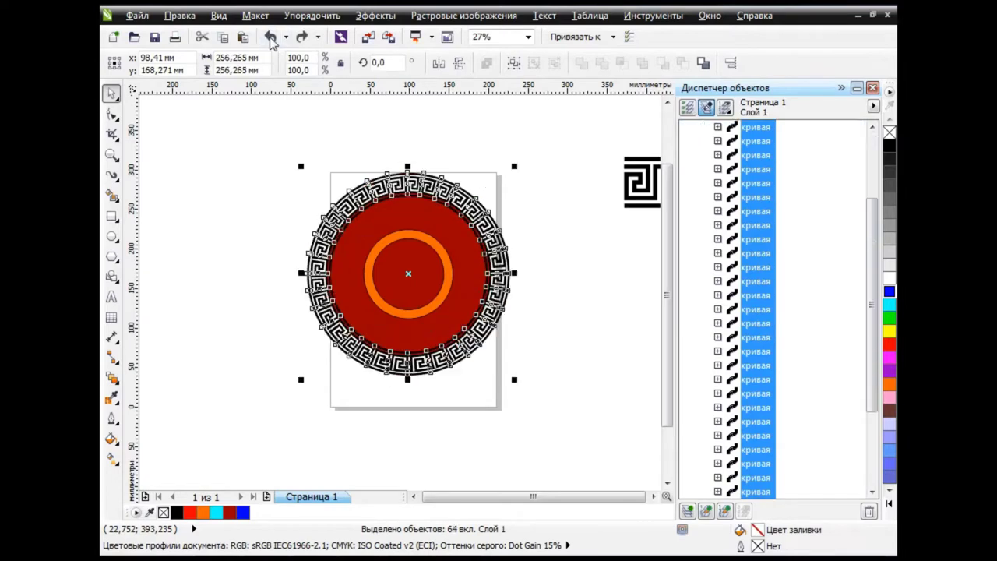
Step: Enlarge the white outer ellipse to 97.5% and shrink the three red/orange circles slightly
{"action": "key", "text": "Tab"}
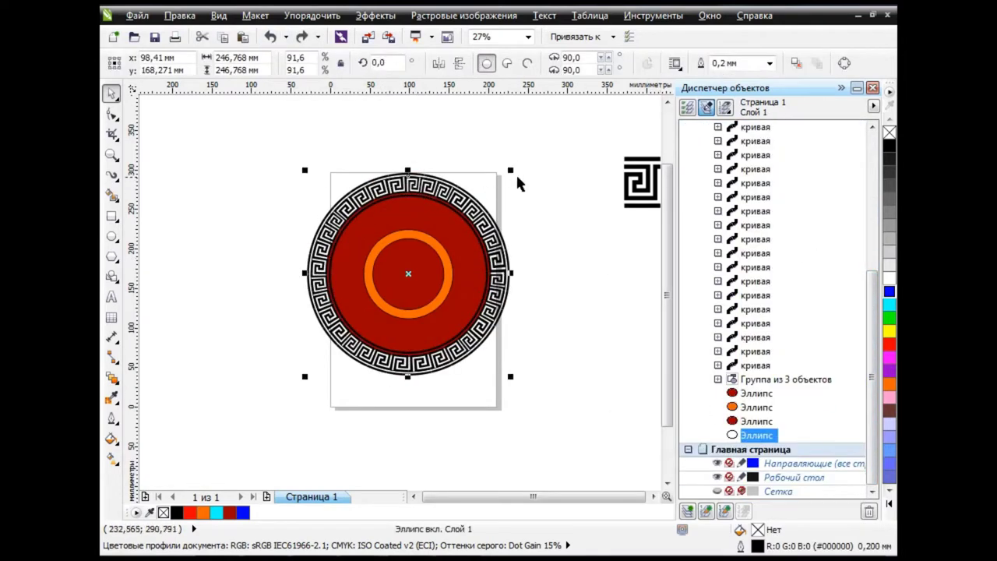
{"action": "left_click_drag", "start_coordinate": [516, 173], "coordinate": [523, 164]}
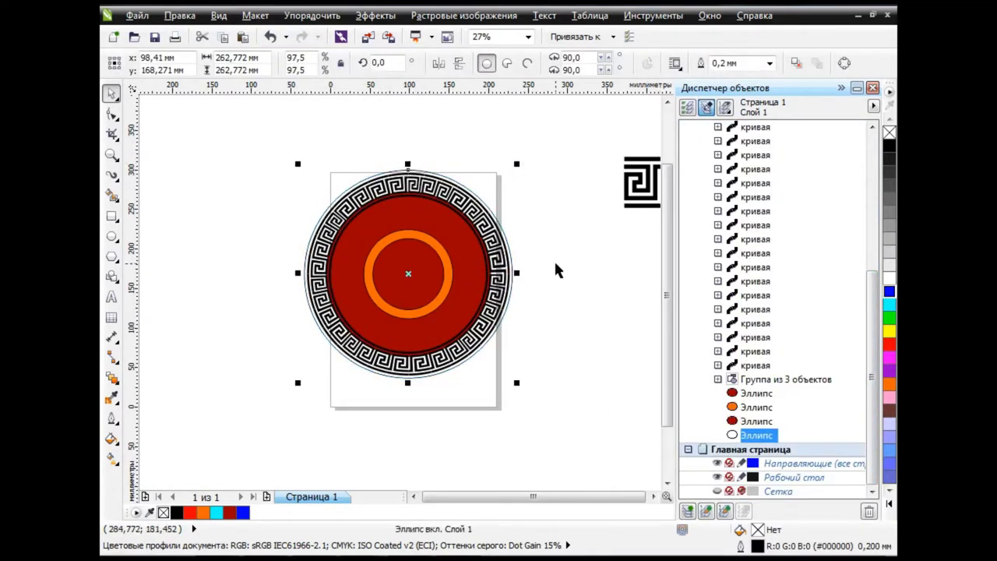
{"action": "left_click", "coordinate": [574, 272]}
{"action": "left_click", "coordinate": [756, 421]}
{"action": "left_click", "coordinate": [754, 394], "text": "shift"}
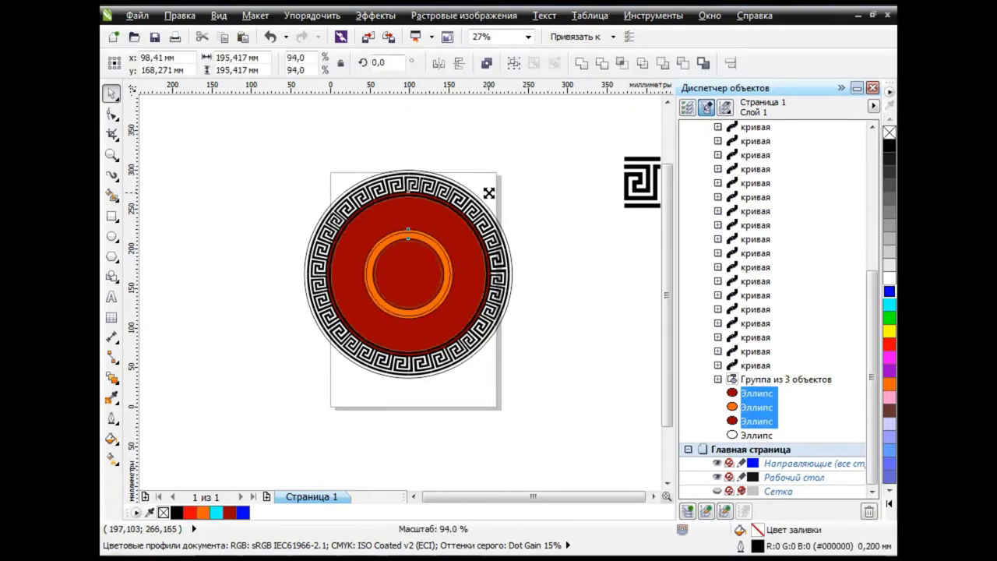
{"action": "left_click_drag", "start_coordinate": [494, 187], "coordinate": [487, 194]}
{"action": "left_click", "coordinate": [590, 309]}
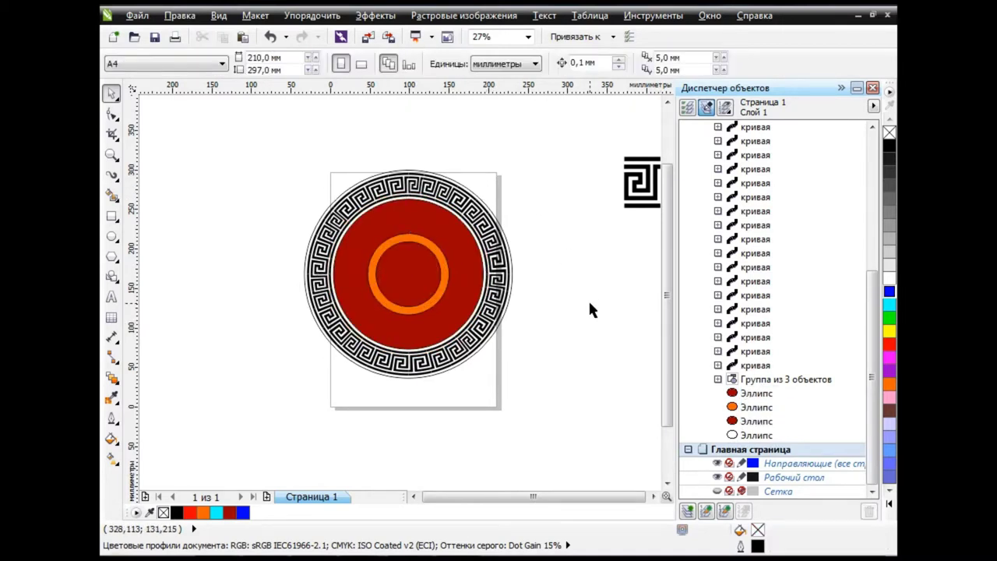
Step: Delete the spare meander tile group
{"action": "left_click", "coordinate": [757, 380]}
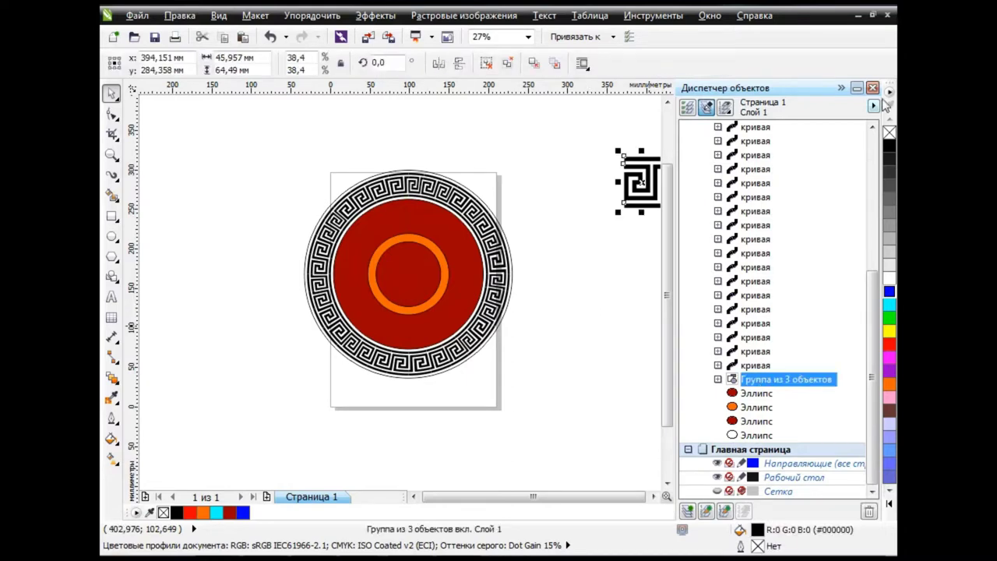
{"action": "left_click", "coordinate": [873, 87]}
{"action": "key", "text": "Delete"}
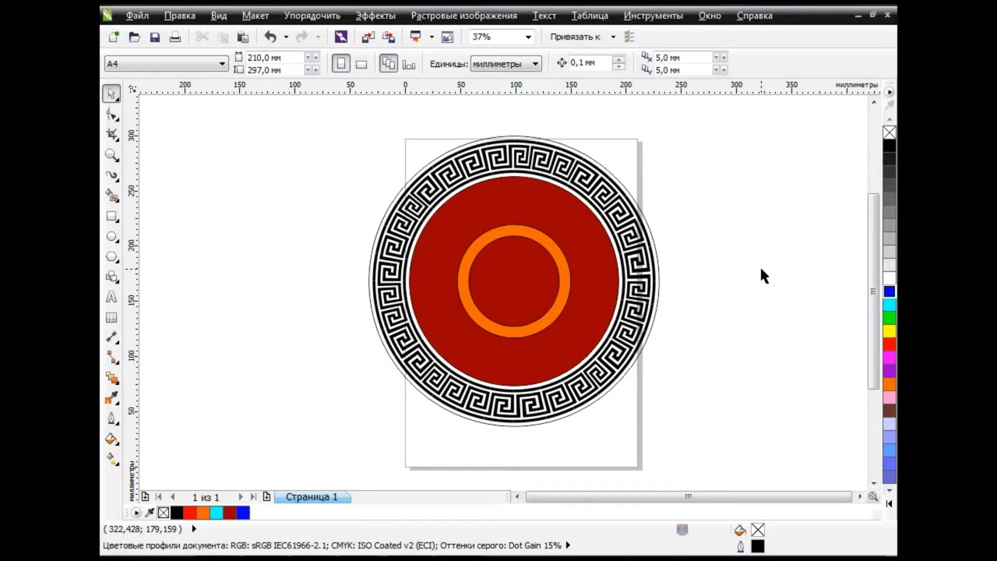
Step: Move the three red and orange circles to the top of Layer 1 in the Object Manager
{"action": "left_click", "coordinate": [710, 15]}
{"action": "mouse_move", "coordinate": [754, 149]}
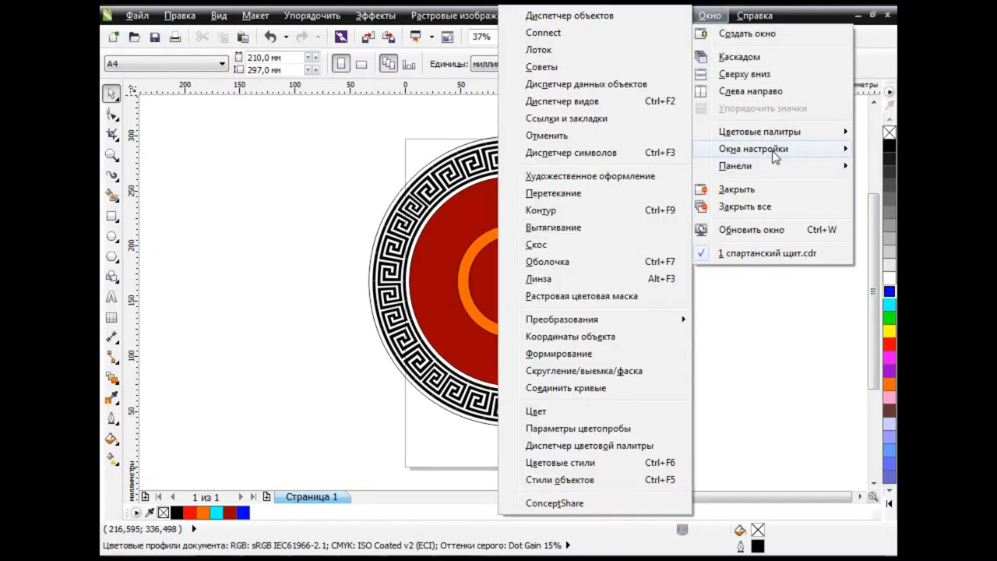
{"action": "left_click", "coordinate": [570, 15]}
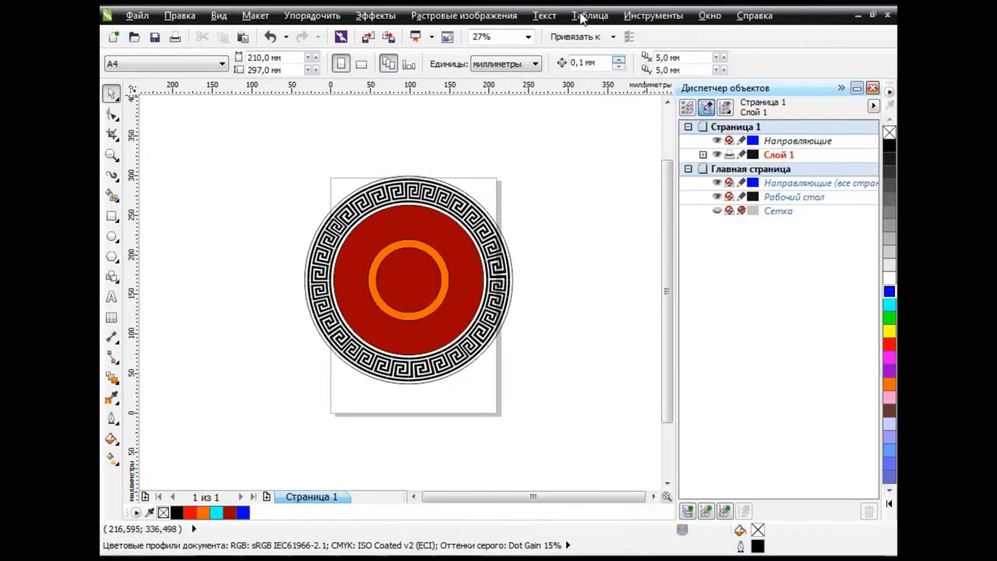
{"action": "scroll", "coordinate": [772, 312], "scroll_direction": "down", "scroll_amount": 10}
{"action": "left_click", "coordinate": [756, 393]}
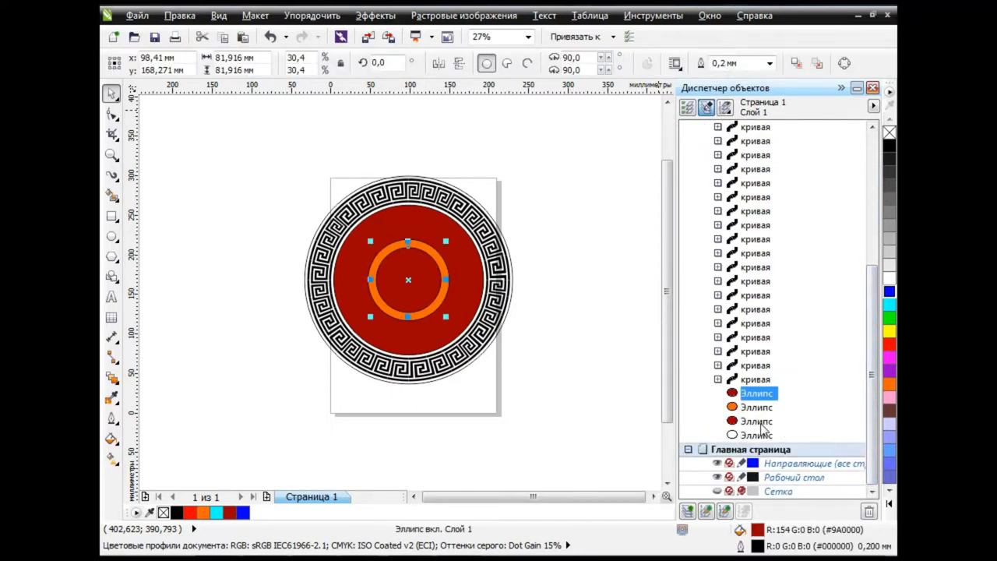
{"action": "left_click", "coordinate": [756, 422], "text": "shift"}
{"action": "scroll", "coordinate": [756, 411], "scroll_direction": "up", "scroll_amount": 1}
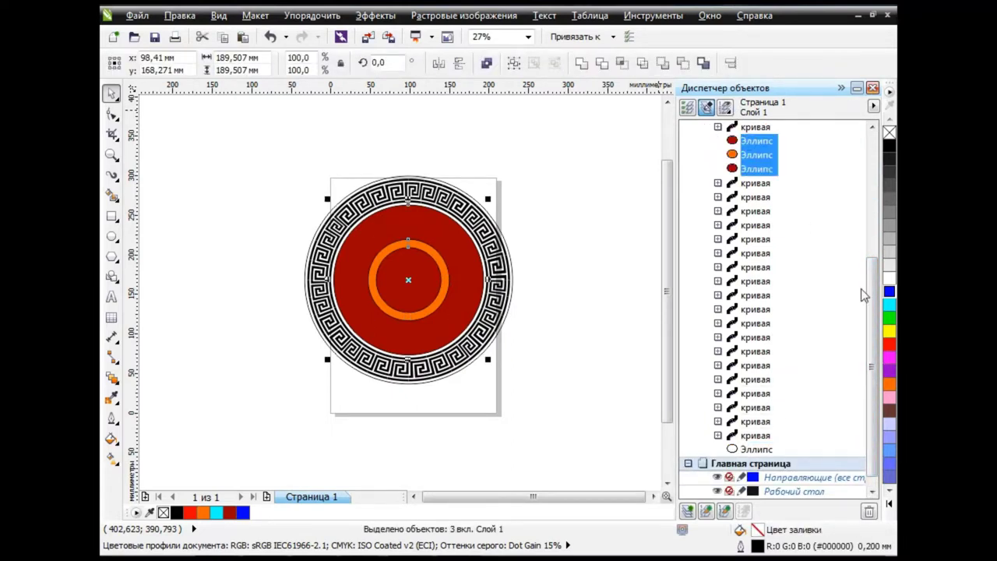
{"action": "left_click_drag", "start_coordinate": [739, 139], "coordinate": [756, 173]}
Step: Group all the Greek-key curves into one group and close the Object Manager
{"action": "left_click", "coordinate": [756, 211]}
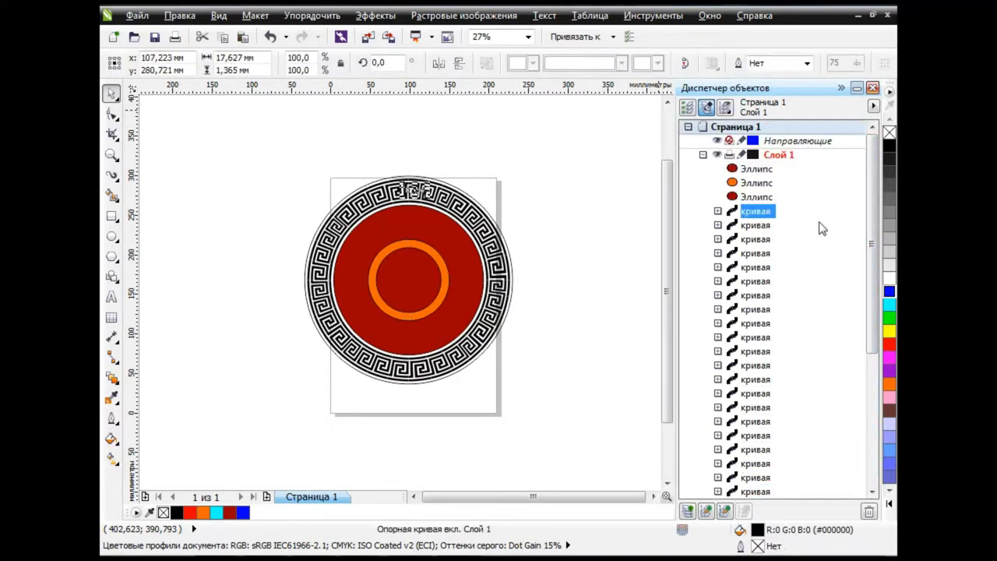
{"action": "scroll", "coordinate": [814, 327], "scroll_direction": "down", "scroll_amount": 10}
{"action": "left_click", "coordinate": [764, 422], "text": "shift"}
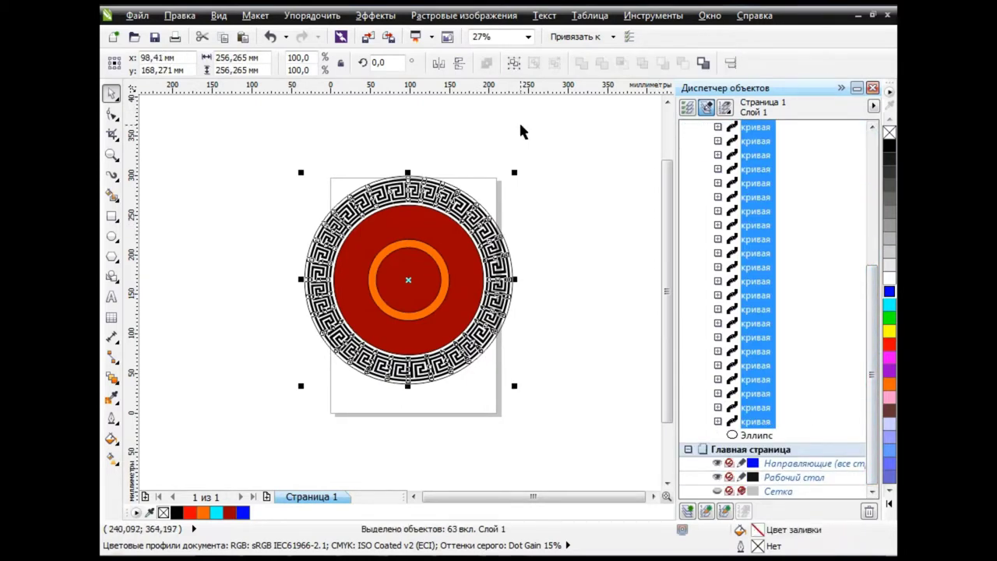
{"action": "left_click", "coordinate": [513, 62]}
{"action": "left_click", "coordinate": [874, 107]}
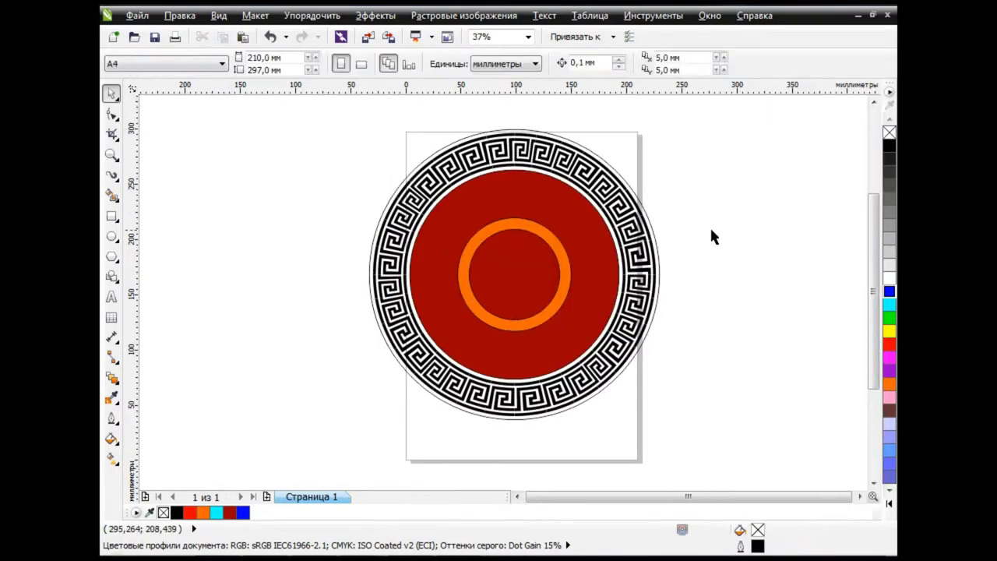
{"action": "left_click", "coordinate": [711, 224]}
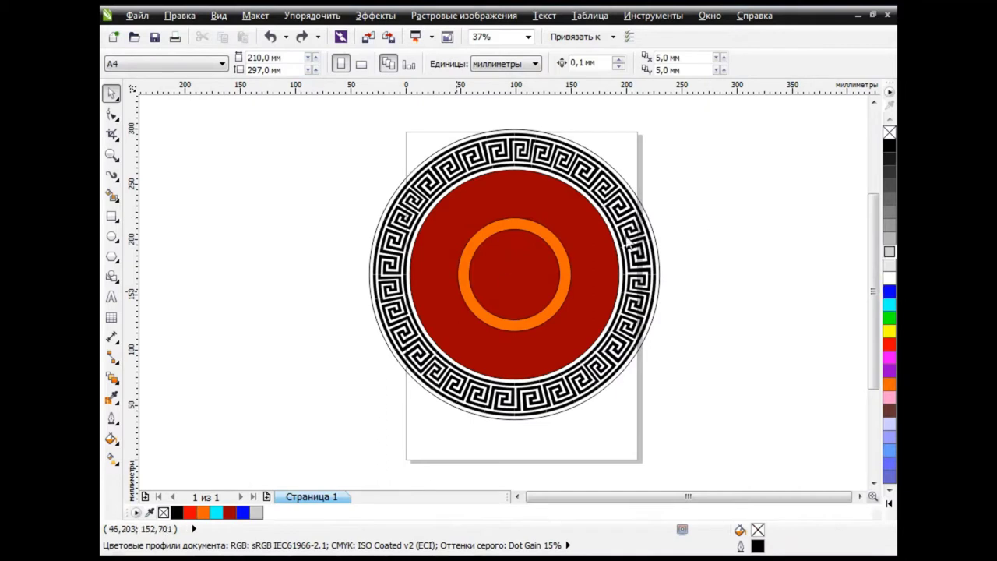
Step: Give the outer circle a radial fountain fill ending in red
{"action": "left_click", "coordinate": [624, 179]}
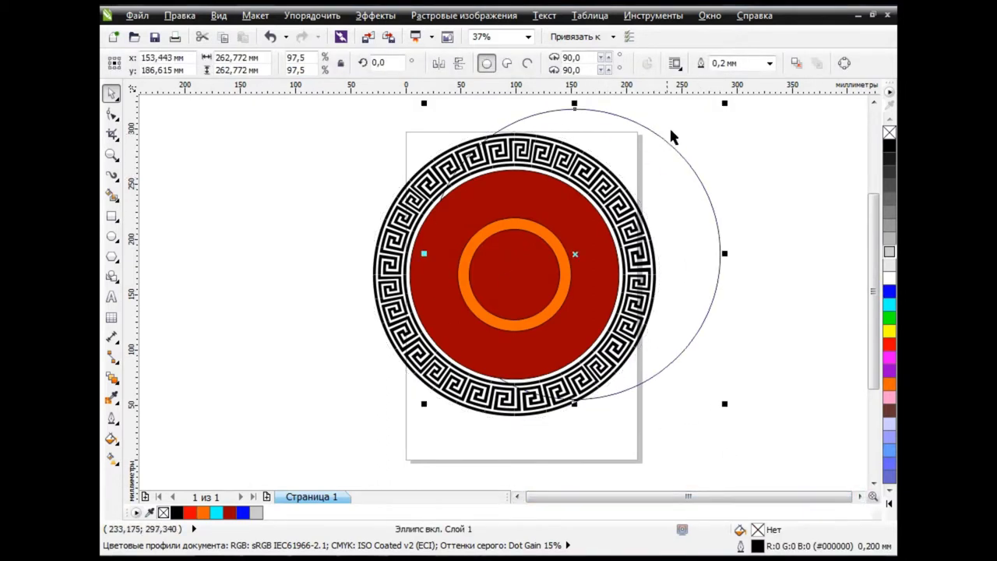
{"action": "left_click", "coordinate": [111, 439]}
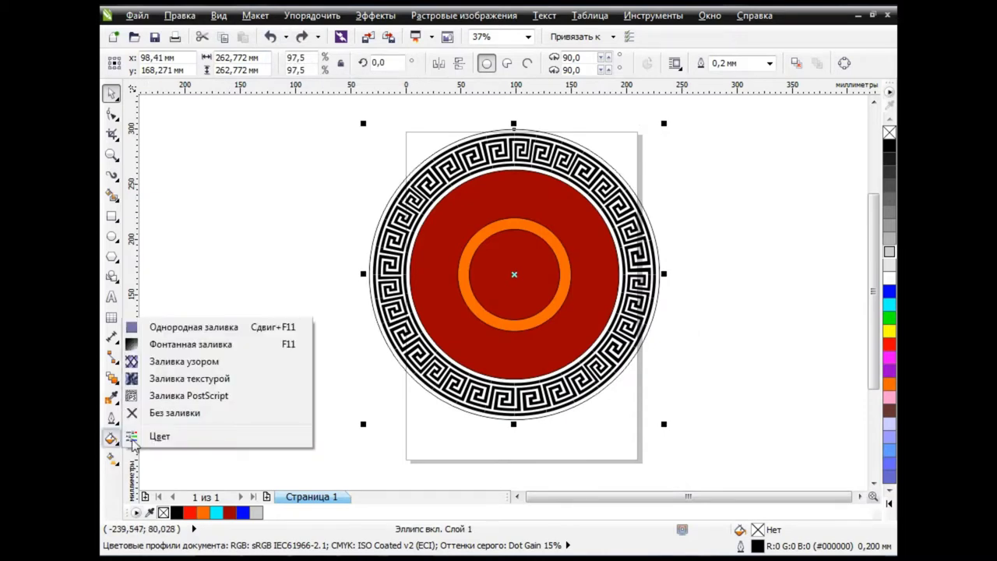
{"action": "left_click", "coordinate": [195, 344]}
{"action": "left_click", "coordinate": [445, 156]}
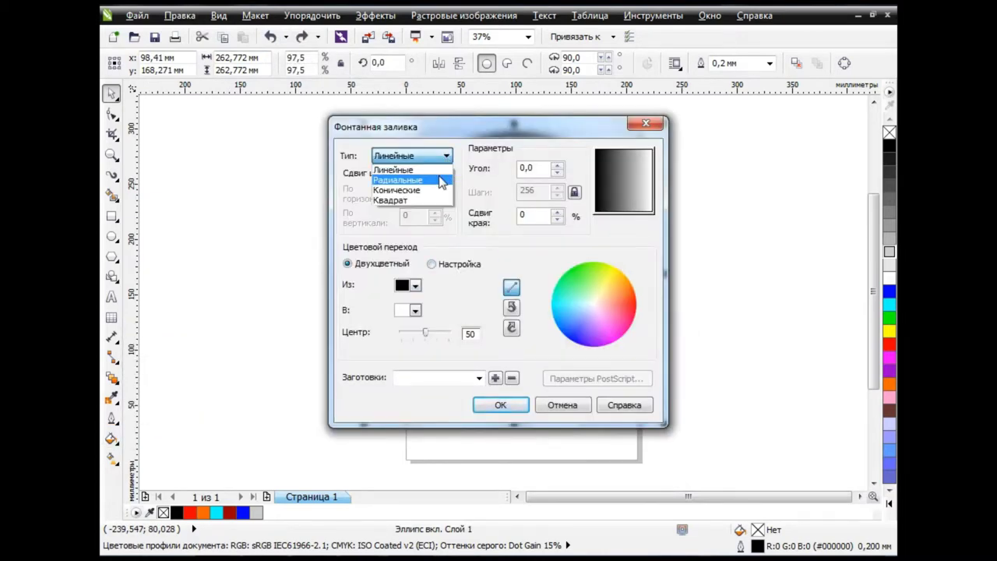
{"action": "left_click", "coordinate": [442, 180]}
{"action": "left_click", "coordinate": [416, 310]}
{"action": "left_click", "coordinate": [439, 349]}
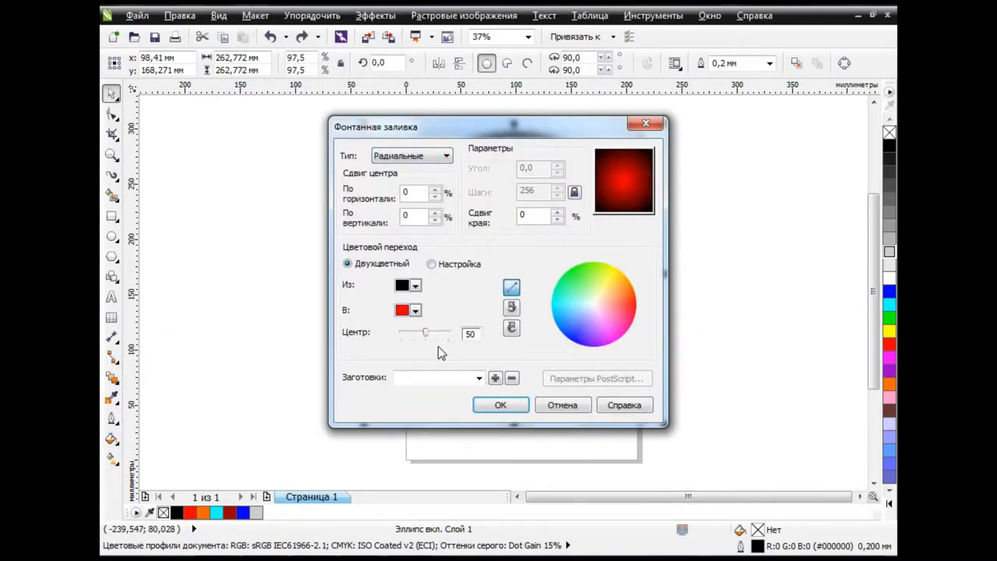
Step: Make the gradient custom with added colour stops, red at 35%, and apply it
{"action": "left_click", "coordinate": [431, 264]}
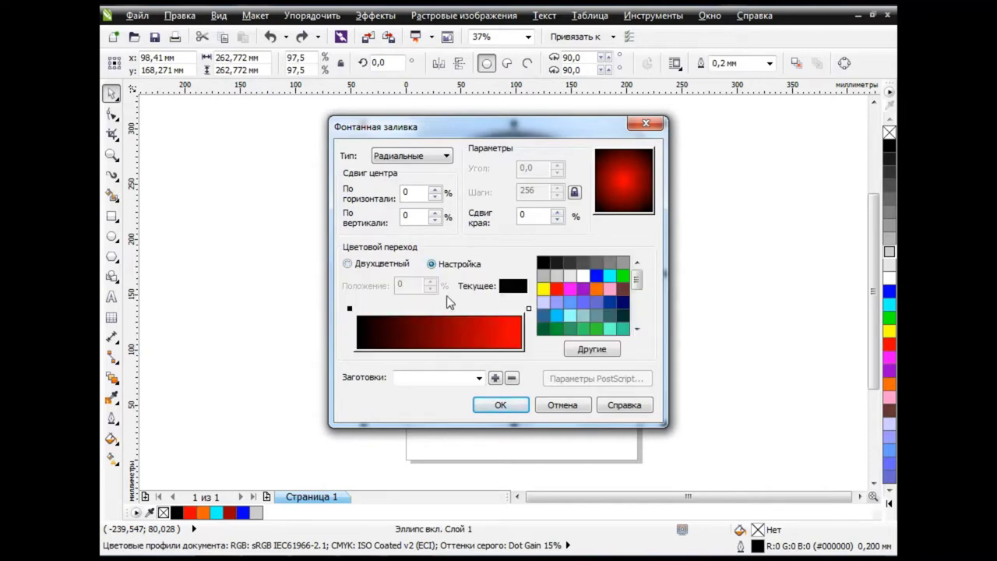
{"action": "double_click", "coordinate": [375, 308]}
{"action": "mouse_move", "coordinate": [375, 309]}
{"action": "left_mouse_down"}
{"action": "mouse_move", "coordinate": [414, 309]}
{"action": "mouse_move", "coordinate": [384, 309]}
{"action": "left_mouse_up"}
{"action": "double_click", "coordinate": [484, 309]}
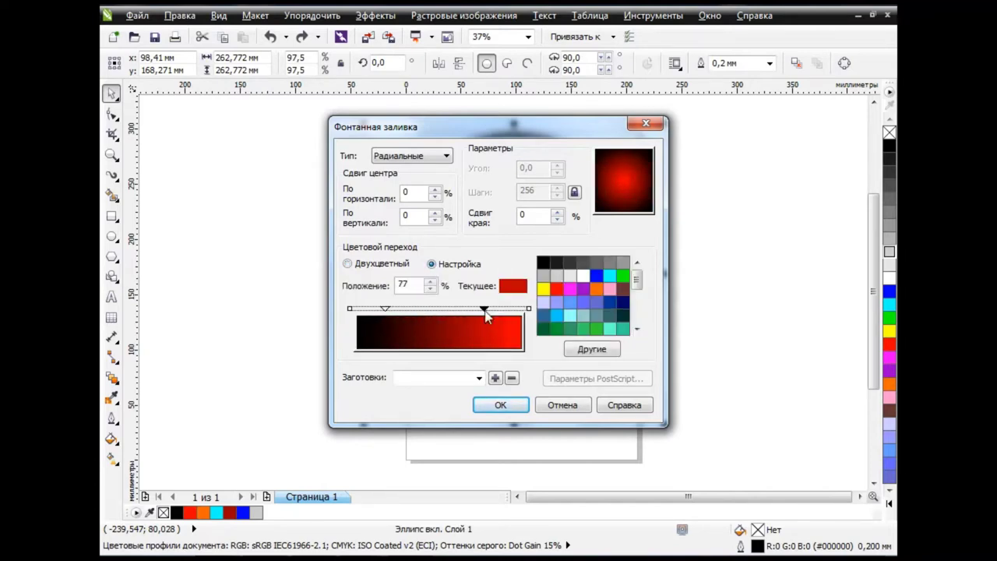
{"action": "mouse_move", "coordinate": [485, 308]}
{"action": "left_mouse_down"}
{"action": "mouse_move", "coordinate": [392, 309]}
{"action": "mouse_move", "coordinate": [422, 308]}
{"action": "left_mouse_up"}
{"action": "left_click", "coordinate": [506, 405]}
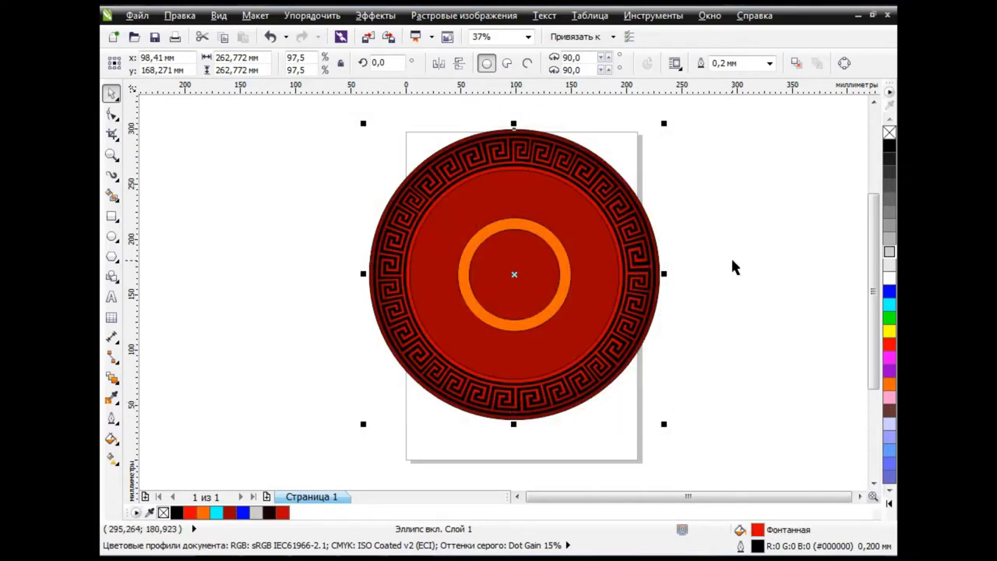
Step: Drag the outer circle's red radial gradient node outward toward the Greek-key ring
{"action": "left_click", "coordinate": [766, 276]}
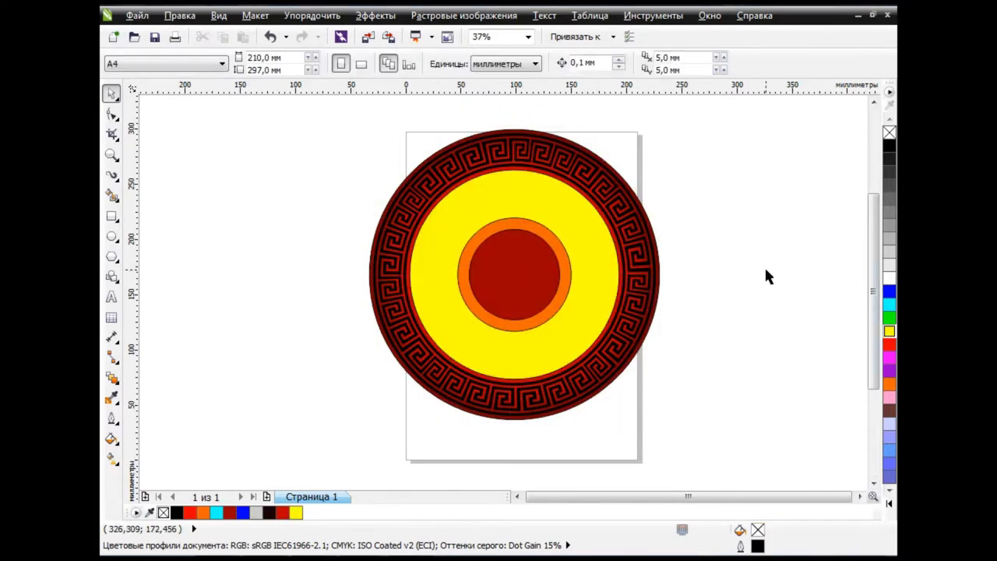
{"action": "left_click", "coordinate": [659, 303]}
{"action": "scroll", "coordinate": [701, 269], "scroll_direction": "up", "scroll_amount": 3}
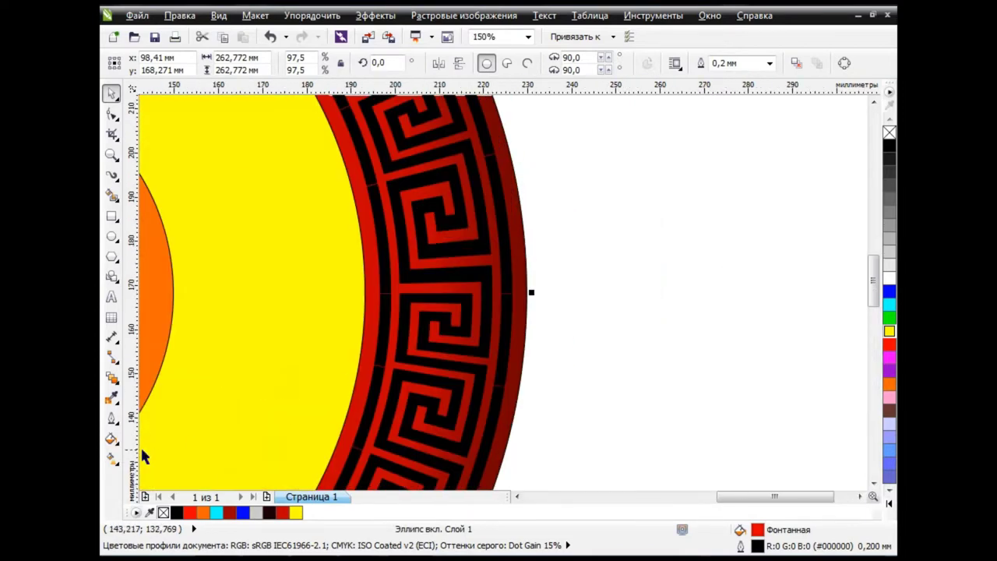
{"action": "left_click", "coordinate": [111, 459]}
{"action": "left_click", "coordinate": [179, 457]}
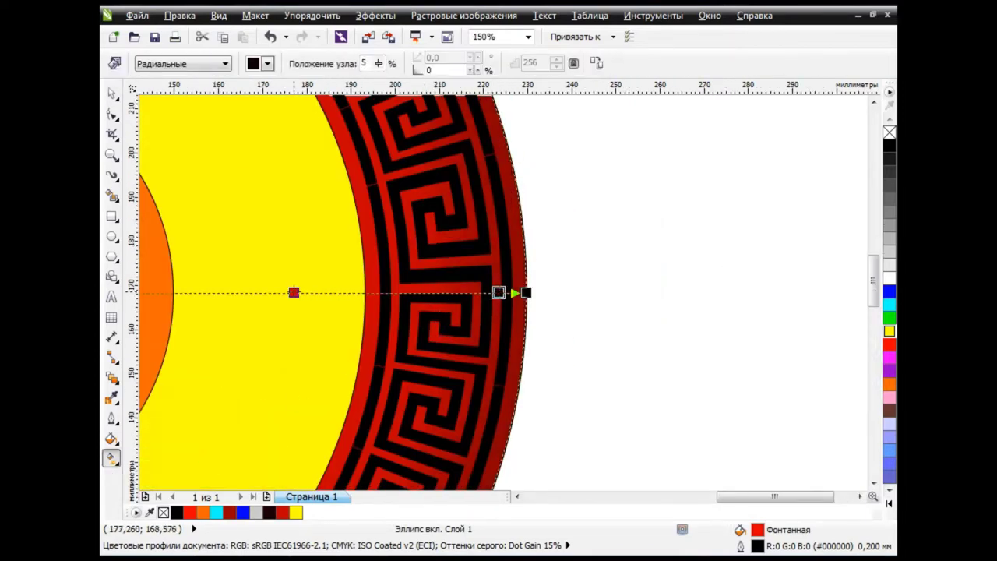
{"action": "left_click_drag", "start_coordinate": [293, 292], "coordinate": [452, 292]}
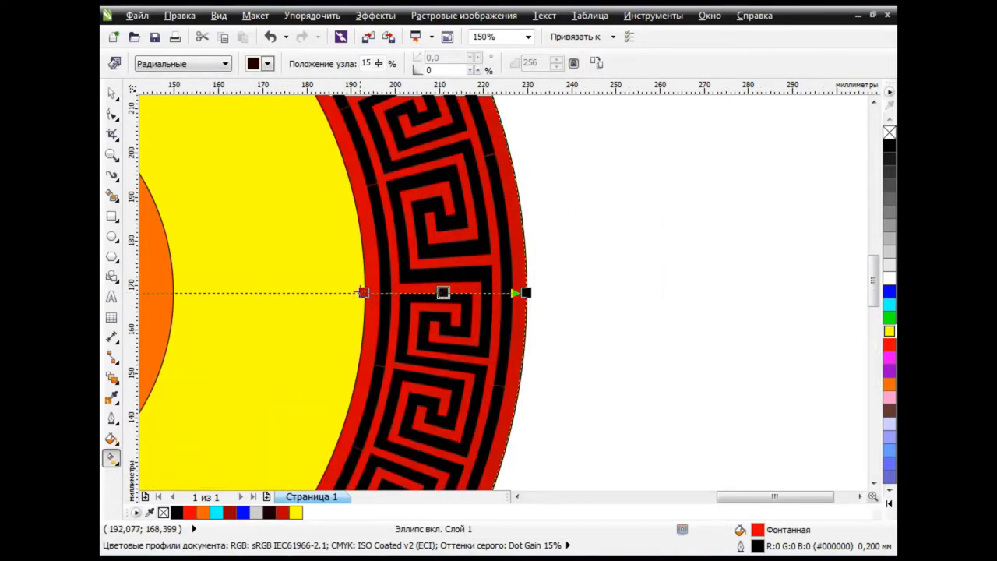
{"action": "mouse_move", "coordinate": [364, 292]}
{"action": "left_mouse_down"}
{"action": "mouse_move", "coordinate": [508, 291]}
{"action": "mouse_move", "coordinate": [410, 291]}
{"action": "left_mouse_up"}
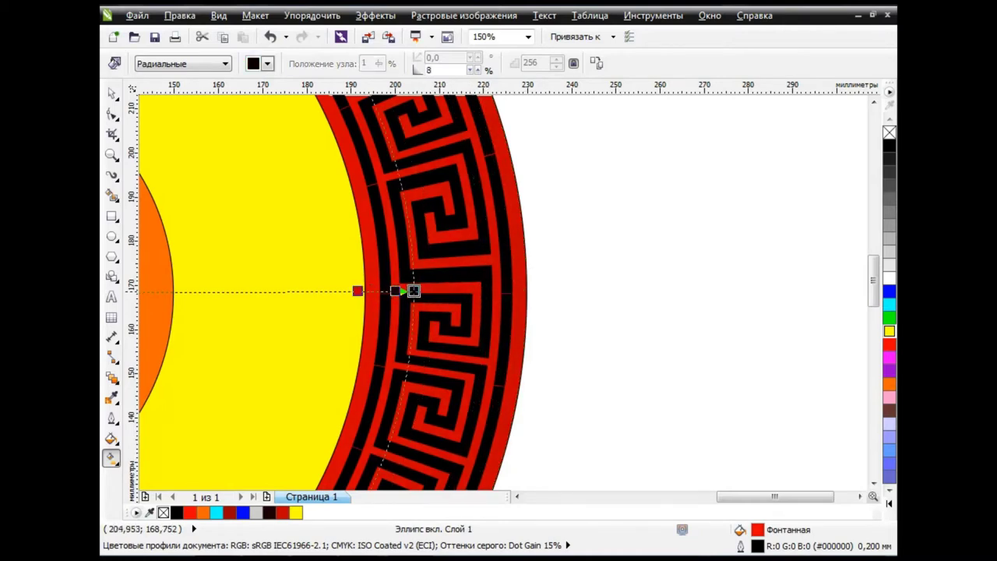
Step: Adjust the gradient stops, pulling its end to the ring edge and the red node to 35%
{"action": "scroll", "coordinate": [411, 291], "scroll_direction": "down", "scroll_amount": 1}
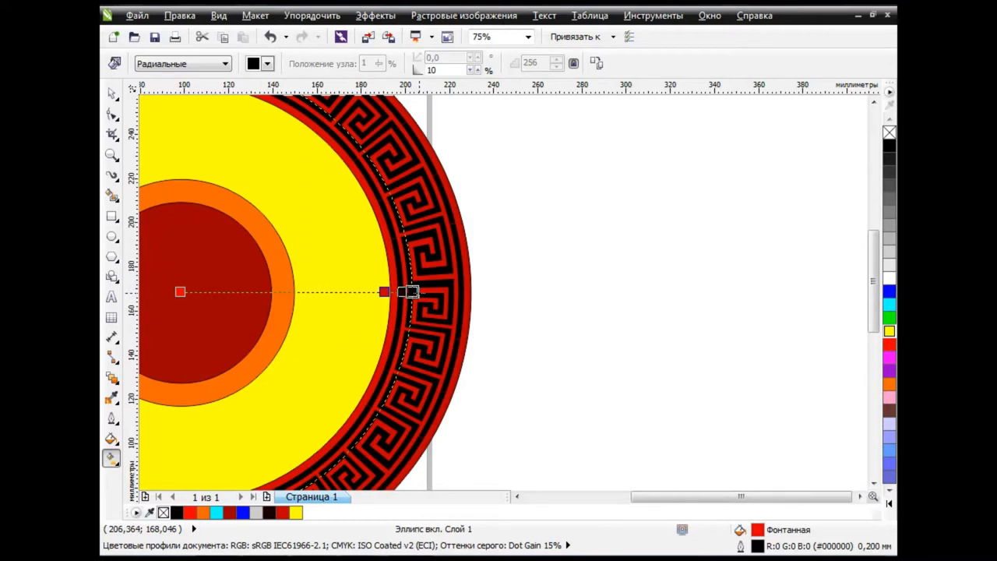
{"action": "left_click", "coordinate": [384, 292]}
{"action": "left_click", "coordinate": [267, 63]}
{"action": "key", "text": "Escape"}
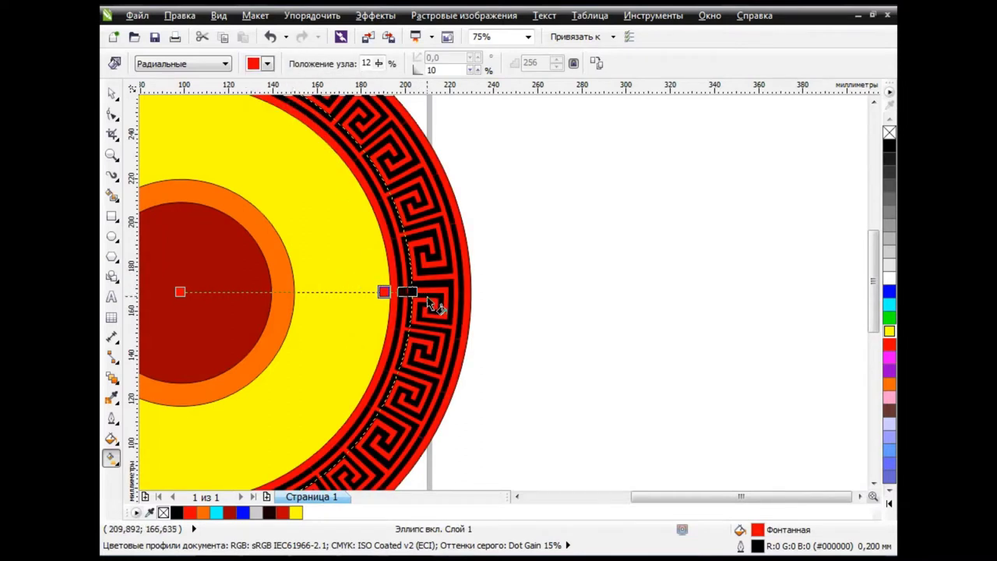
{"action": "double_click", "coordinate": [399, 292]}
{"action": "double_click", "coordinate": [398, 291]}
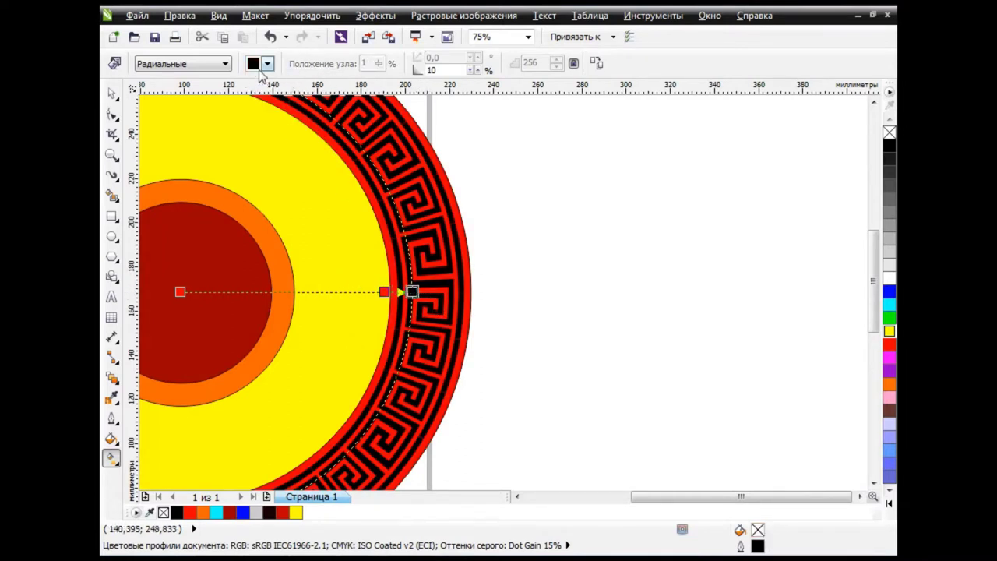
{"action": "mouse_move", "coordinate": [412, 291]}
{"action": "left_mouse_down"}
{"action": "mouse_move", "coordinate": [439, 291]}
{"action": "mouse_move", "coordinate": [343, 291]}
{"action": "mouse_move", "coordinate": [452, 292]}
{"action": "left_mouse_up"}
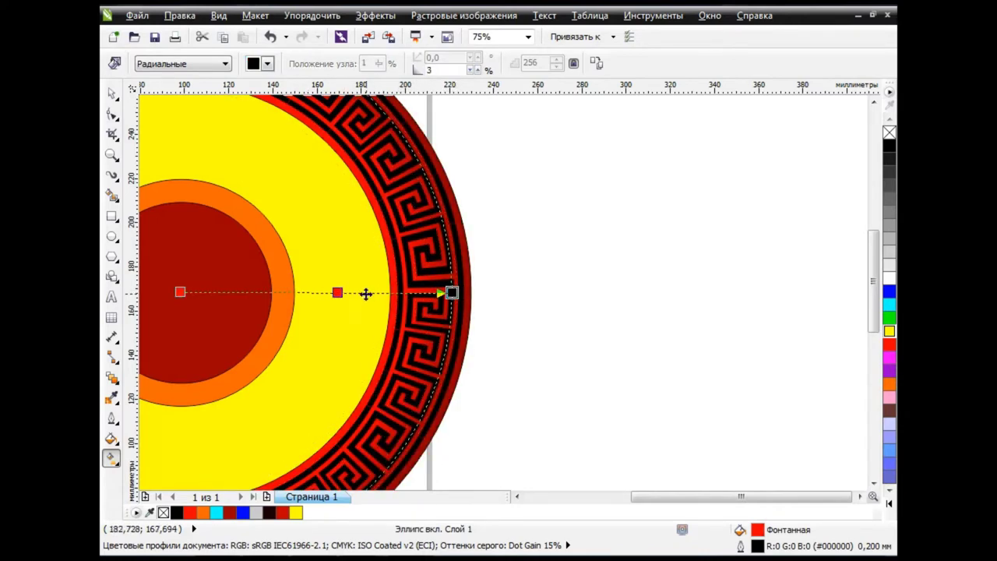
{"action": "left_click_drag", "start_coordinate": [337, 293], "coordinate": [357, 293]}
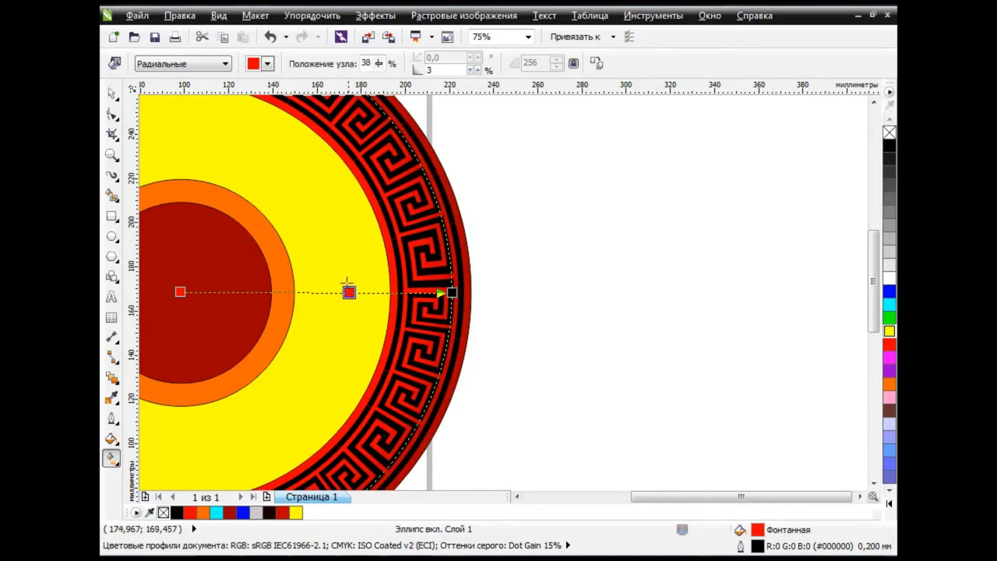
{"action": "key", "text": "space"}
{"action": "left_click", "coordinate": [605, 304]}
{"action": "left_click_drag", "start_coordinate": [661, 497], "coordinate": [611, 497]}
Step: Give the yellow disc a radial fountain fill
{"action": "scroll", "coordinate": [490, 271], "scroll_direction": "down", "scroll_amount": 2}
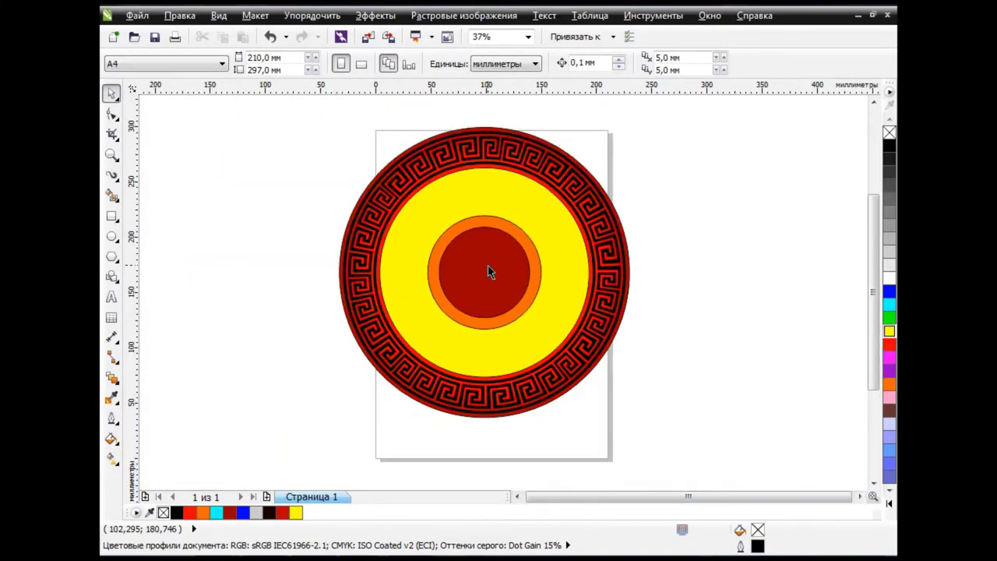
{"action": "key", "text": "Tab"}
{"action": "left_click", "coordinate": [558, 232]}
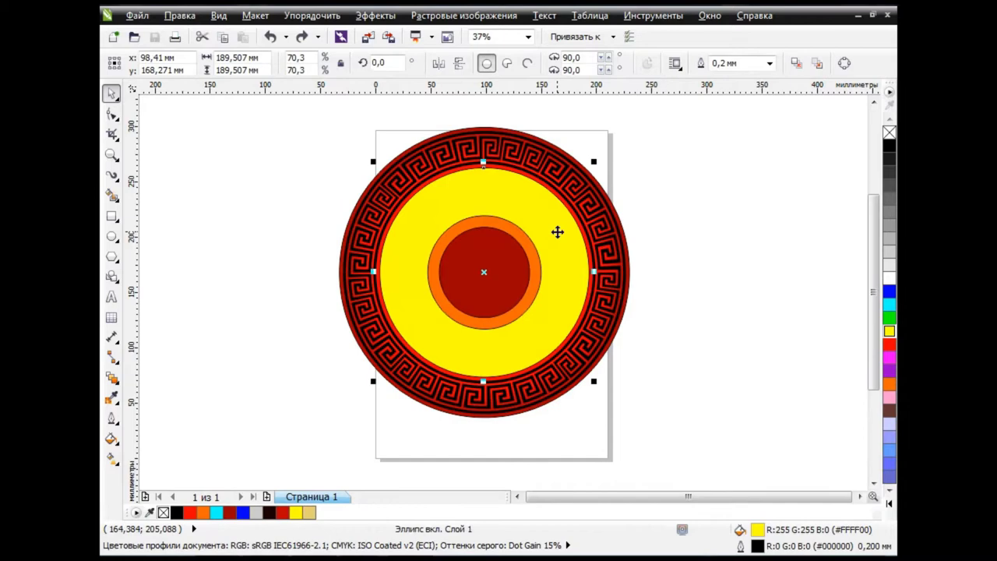
{"action": "left_click", "coordinate": [111, 438]}
{"action": "left_click", "coordinate": [155, 340]}
{"action": "left_click", "coordinate": [411, 156]}
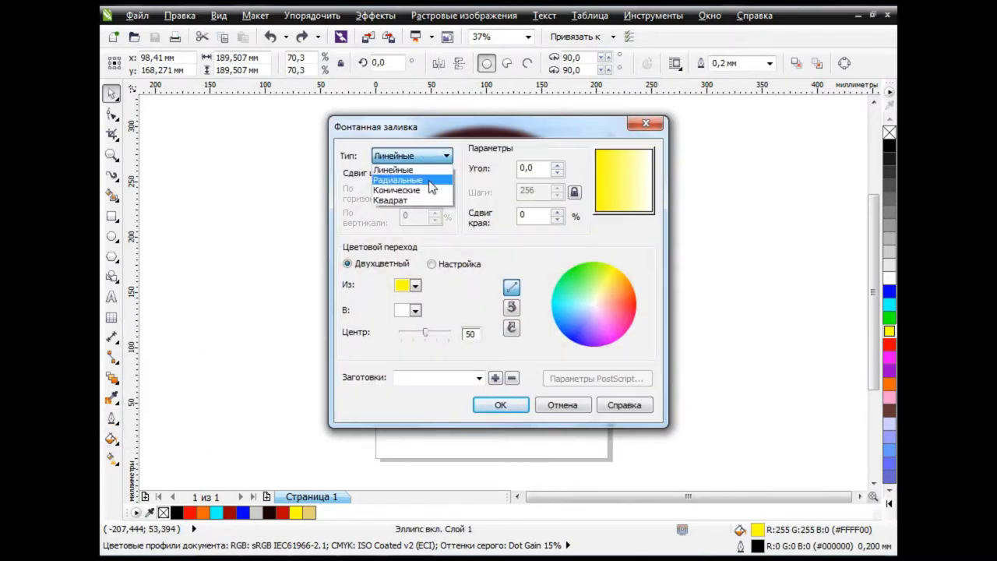
{"action": "left_click", "coordinate": [431, 181]}
Step: Set the gradient's end colour to pale gold, RGB 230, 205, 115
{"action": "left_click", "coordinate": [416, 310]}
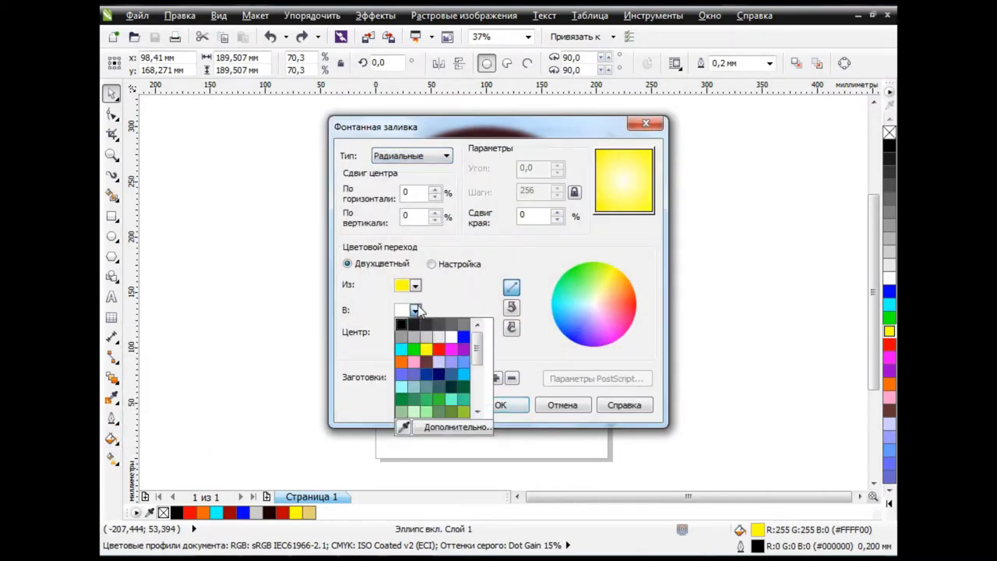
{"action": "left_click", "coordinate": [457, 421]}
{"action": "left_click", "coordinate": [357, 255]}
{"action": "left_click", "coordinate": [497, 284]}
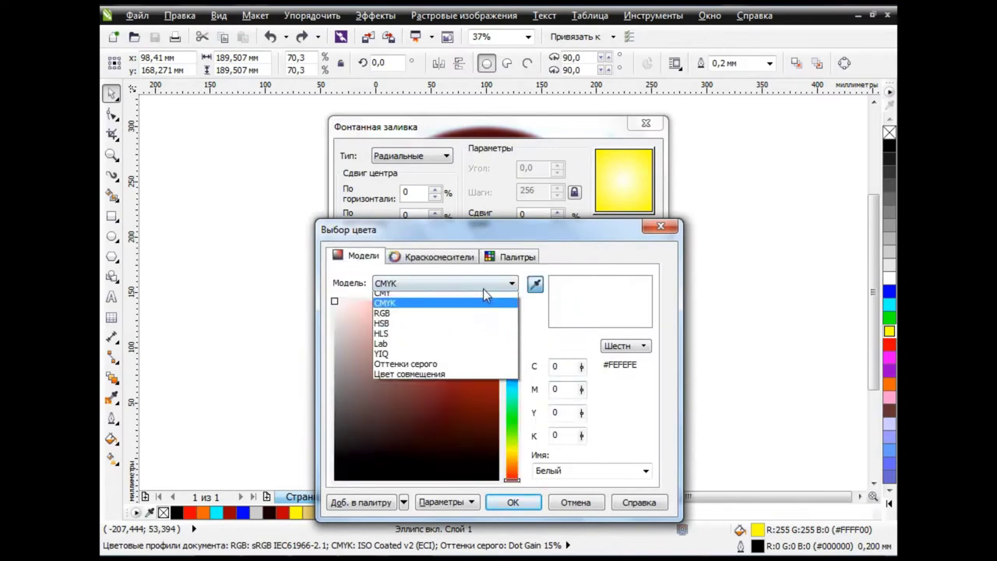
{"action": "left_click", "coordinate": [405, 312]}
{"action": "left_click_drag", "start_coordinate": [577, 366], "coordinate": [546, 366]}
{"action": "type", "text": "230"}
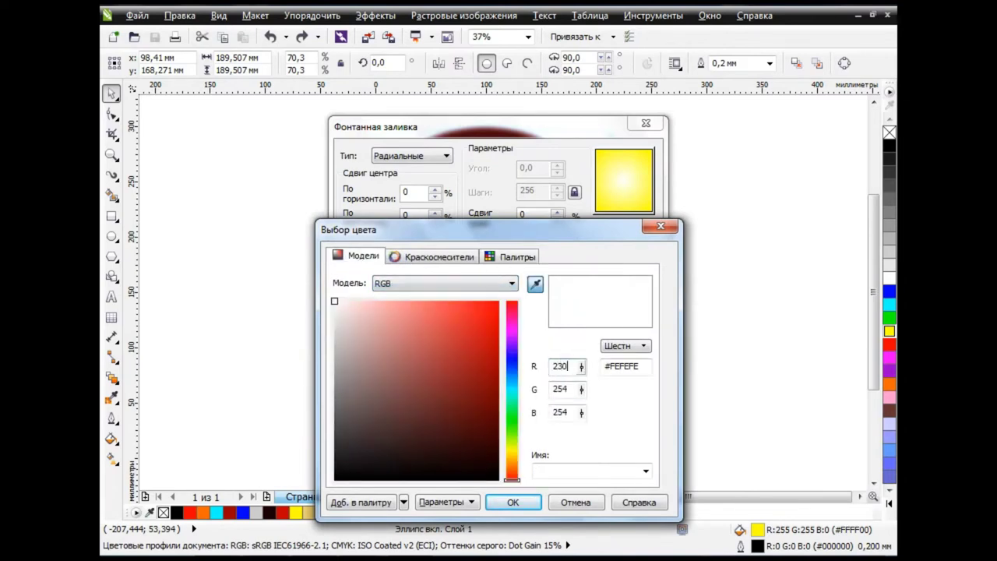
{"action": "key", "text": "Tab"}
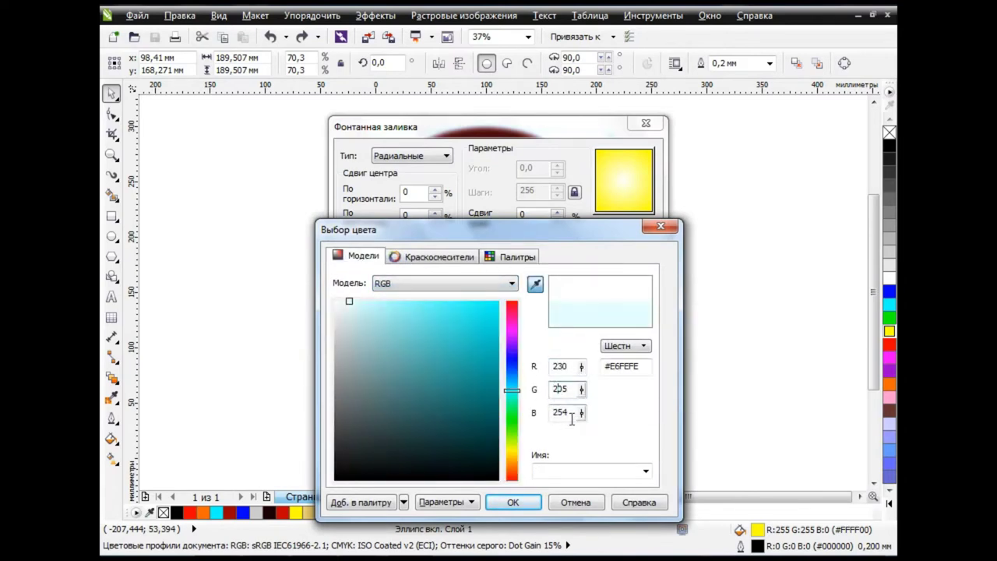
{"action": "type", "text": "205"}
{"action": "key", "text": "Tab"}
{"action": "type", "text": "115"}
{"action": "key", "text": "Tab"}
{"action": "left_click", "coordinate": [530, 505]}
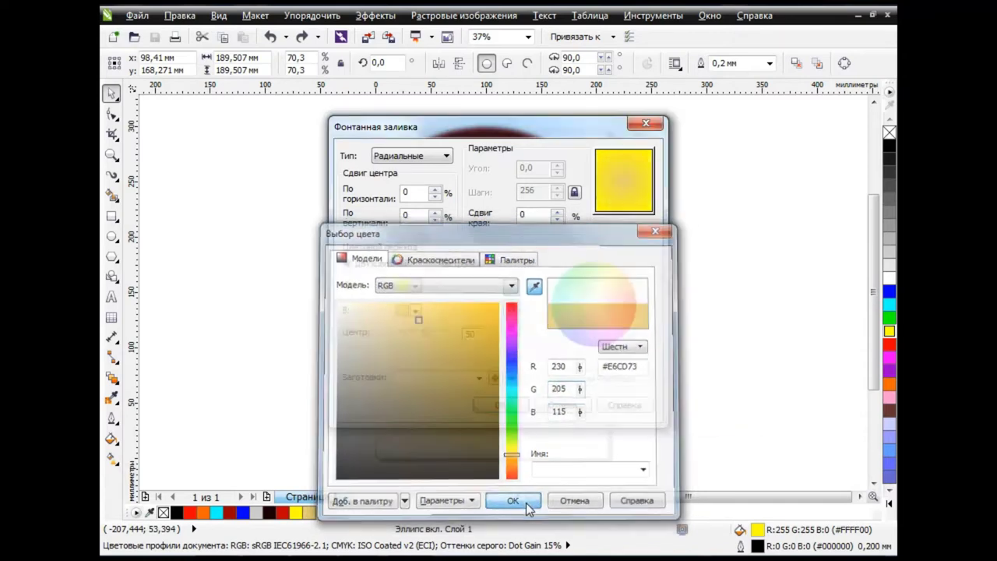
Step: Set the start colour to deep gold #AD8907 (RGB 173, 137, 7) and apply the fill
{"action": "left_click", "coordinate": [425, 289]}
{"action": "left_click", "coordinate": [483, 389]}
{"action": "left_click", "coordinate": [376, 265]}
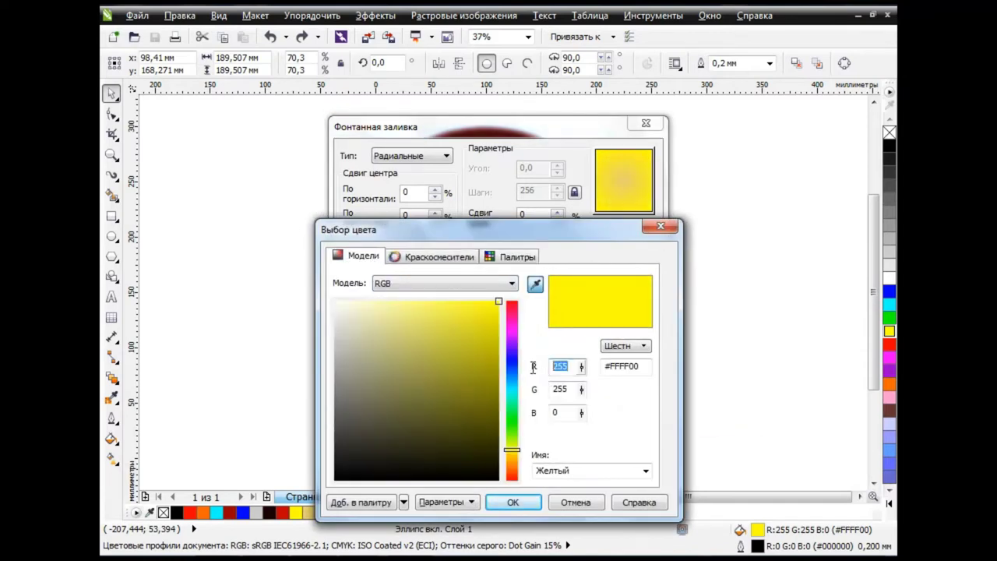
{"action": "key", "text": "Tab"}
{"action": "key", "text": "Tab"}
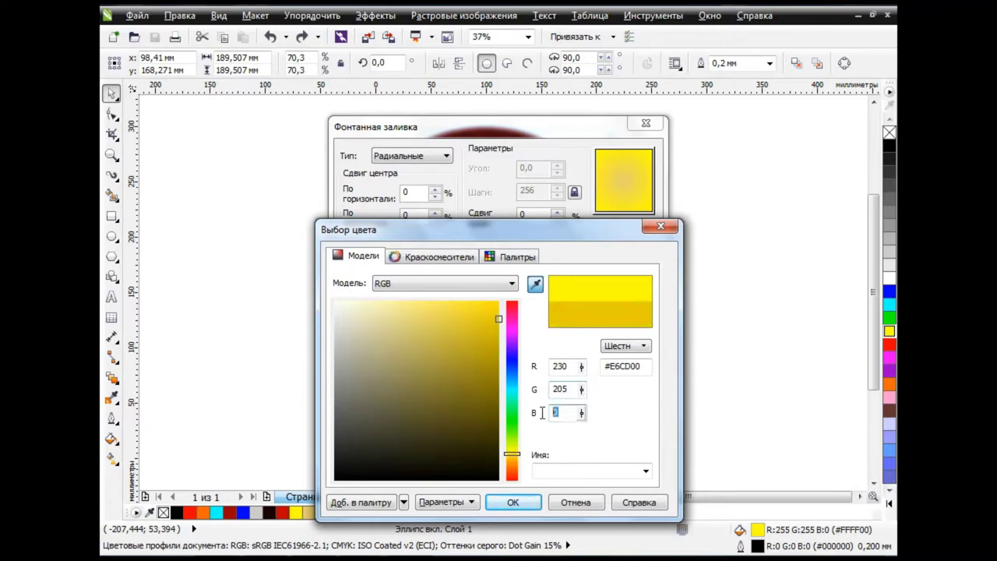
{"action": "type", "text": "115"}
{"action": "left_click", "coordinate": [568, 389]}
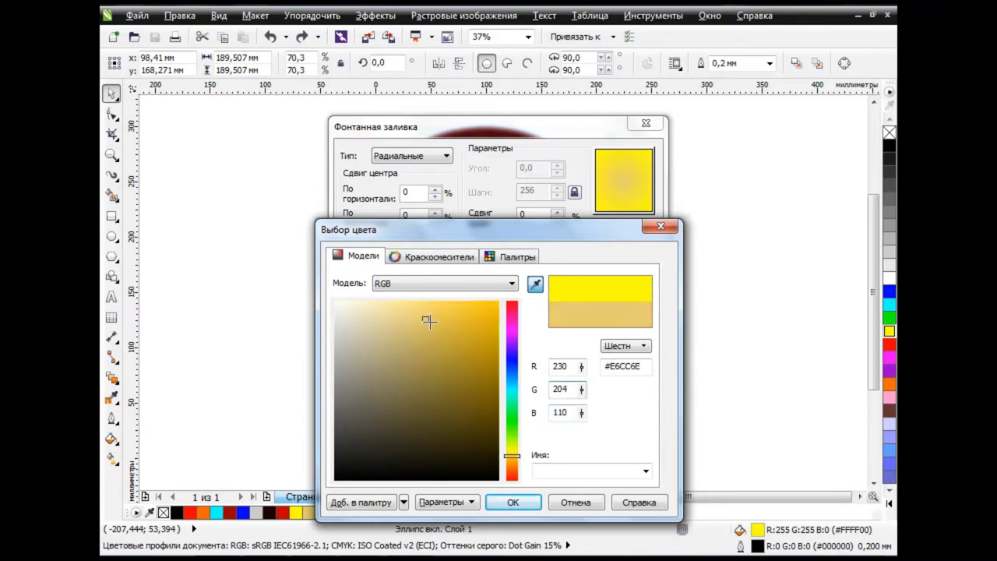
{"action": "left_click_drag", "start_coordinate": [428, 321], "coordinate": [487, 331]}
{"action": "left_click", "coordinate": [515, 502]}
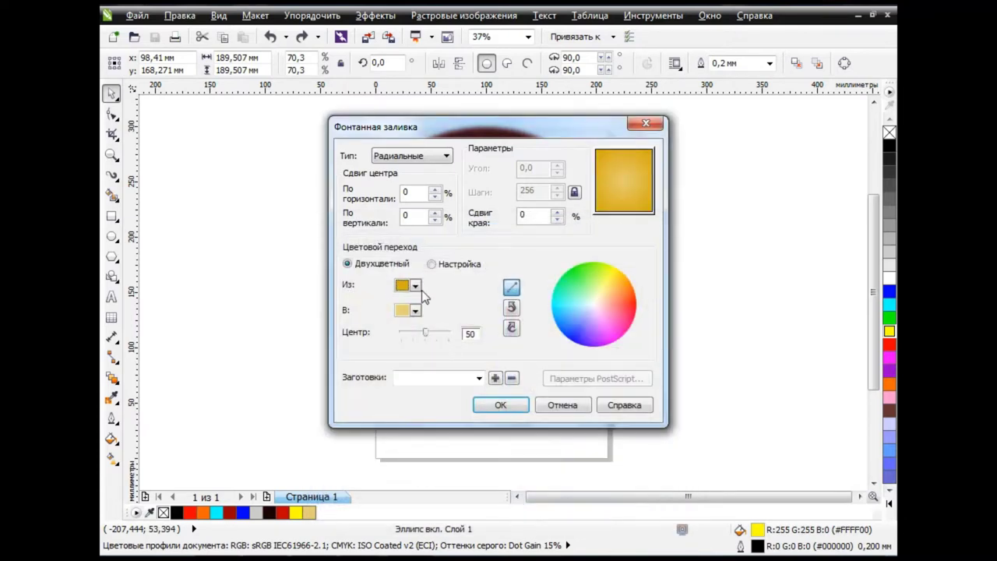
{"action": "left_click", "coordinate": [415, 285]}
{"action": "left_click", "coordinate": [467, 379]}
{"action": "left_click", "coordinate": [490, 342]}
{"action": "left_click", "coordinate": [515, 503]}
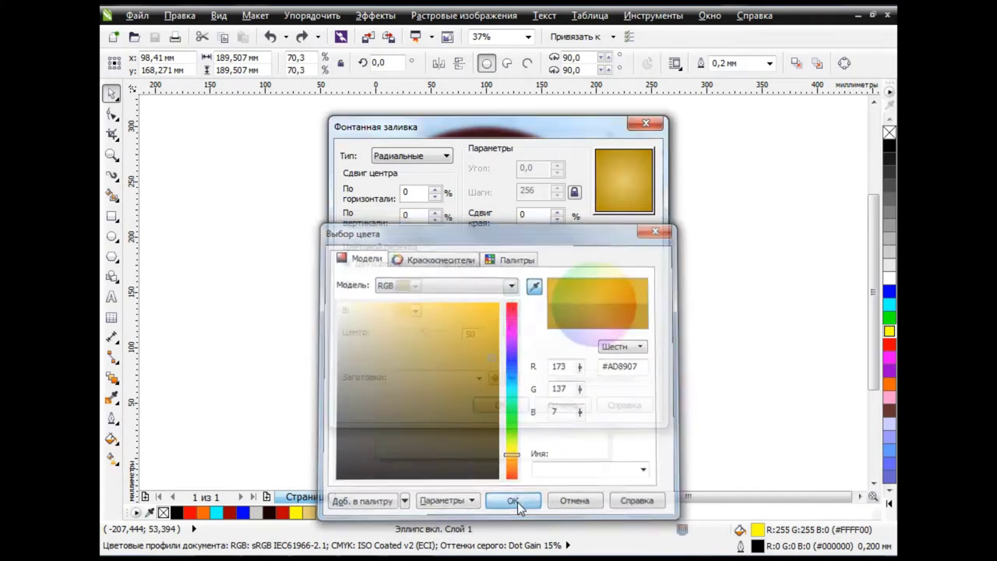
{"action": "left_click", "coordinate": [503, 405]}
Step: Shift the gold gradient's highlight toward the upper left and pull its end inward
{"action": "key", "text": "g"}
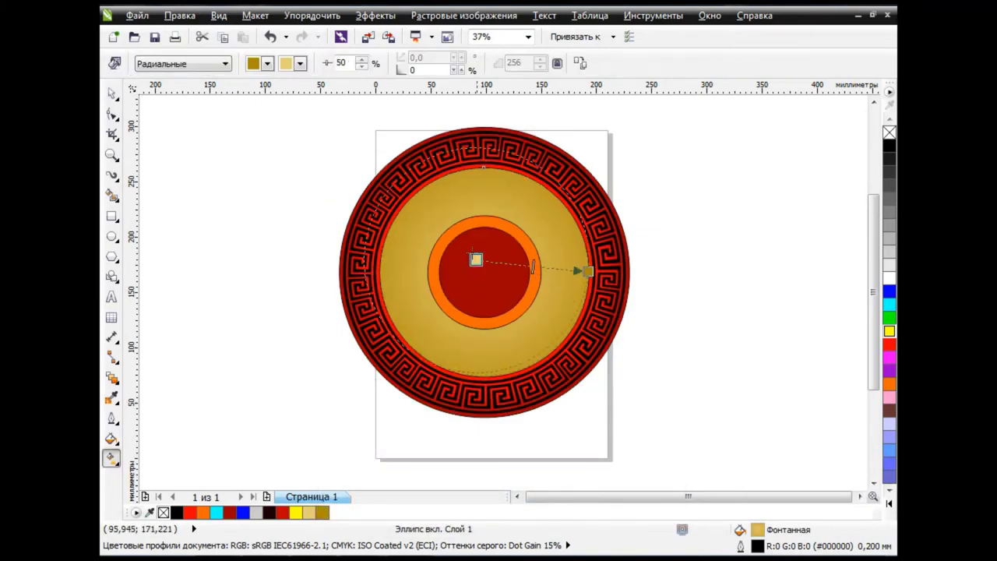
{"action": "left_click_drag", "start_coordinate": [476, 260], "coordinate": [452, 236]}
{"action": "left_click_drag", "start_coordinate": [588, 271], "coordinate": [529, 275]}
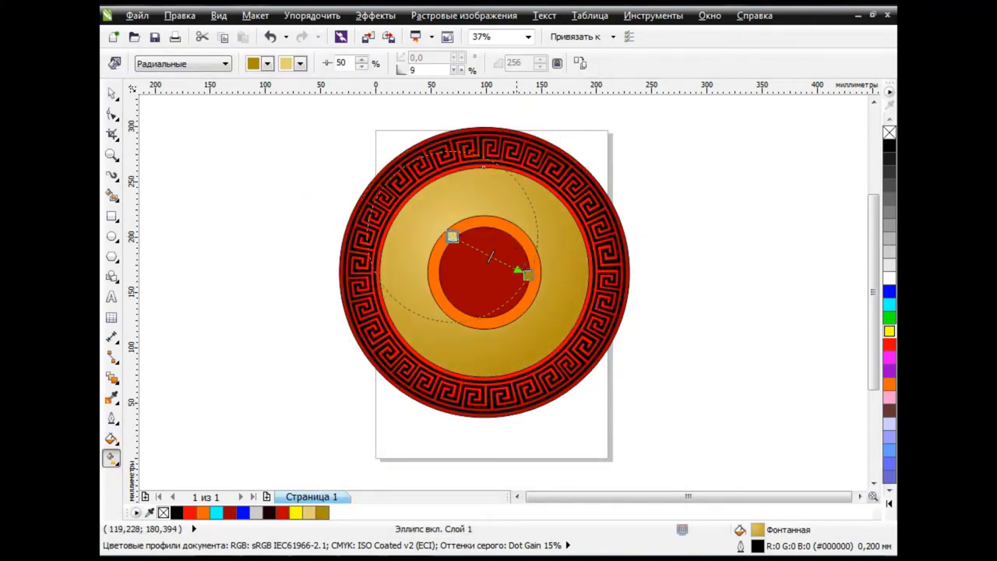
{"action": "left_click_drag", "start_coordinate": [452, 236], "coordinate": [431, 217]}
{"action": "left_click_drag", "start_coordinate": [529, 275], "coordinate": [473, 254]}
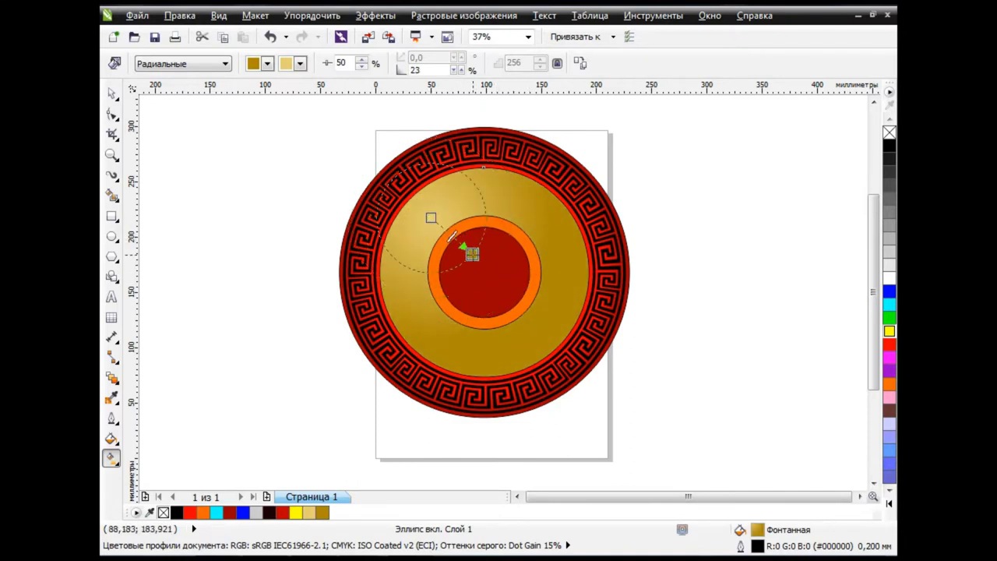
{"action": "left_click", "coordinate": [111, 93]}
{"action": "left_click", "coordinate": [306, 159]}
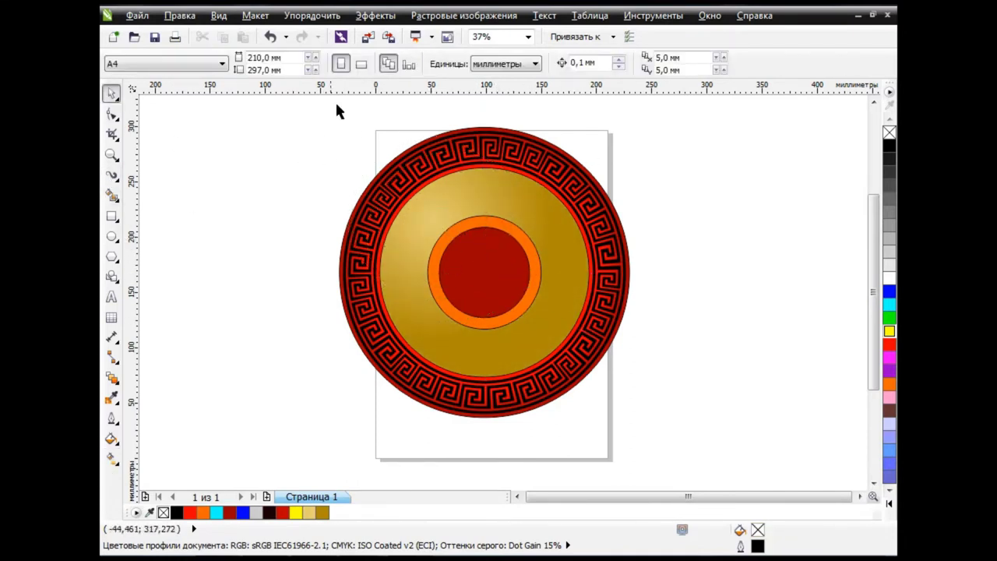
{"action": "left_click", "coordinate": [590, 224]}
Step: Copy the outer red ring's gradient fill onto the orange inner ring with Copy Properties From
{"action": "scroll", "coordinate": [557, 166], "scroll_direction": "up", "scroll_amount": 2}
{"action": "left_click", "coordinate": [180, 15]}
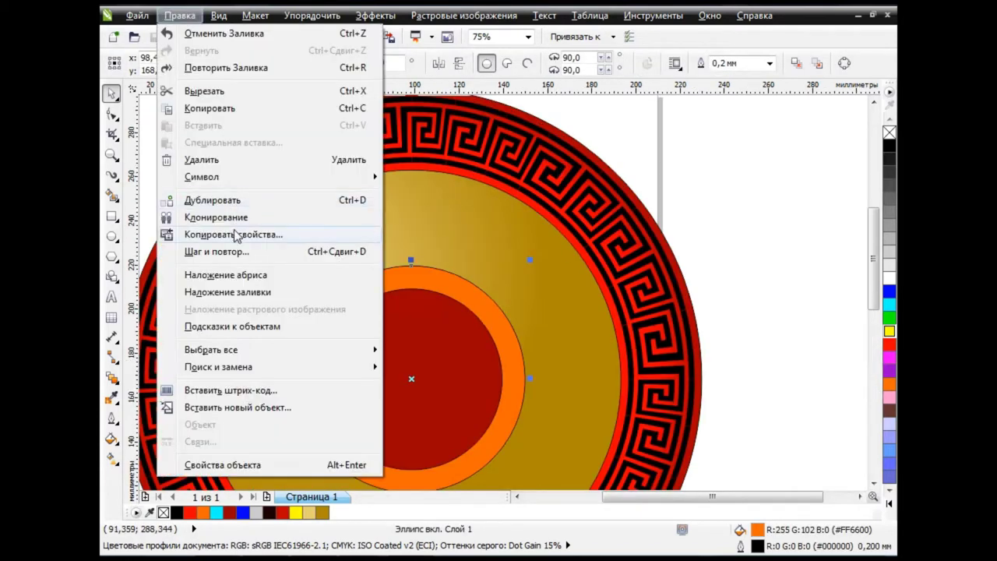
{"action": "left_click", "coordinate": [234, 231]}
{"action": "left_click", "coordinate": [567, 299]}
{"action": "left_click", "coordinate": [523, 198]}
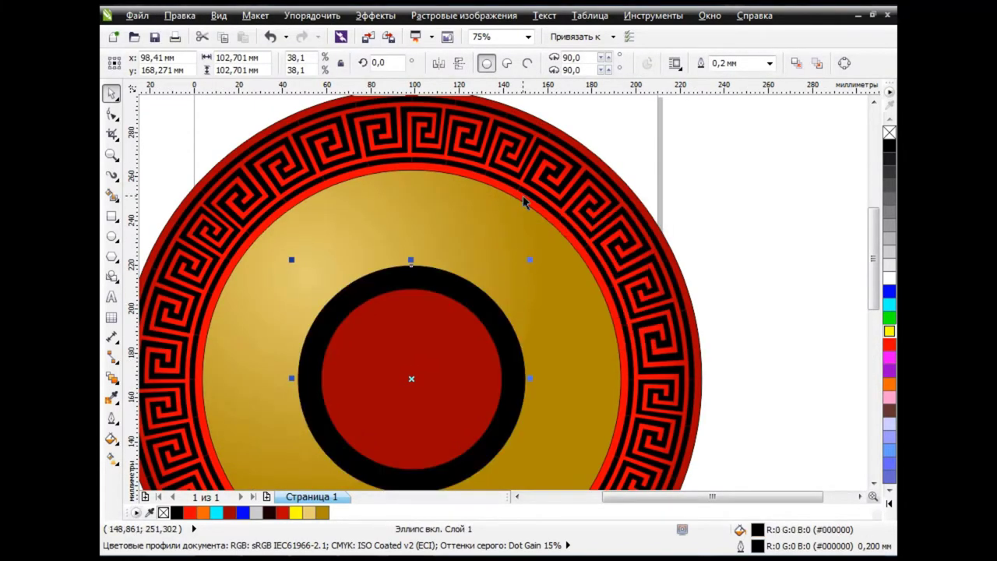
{"action": "left_click", "coordinate": [180, 15]}
{"action": "left_click", "coordinate": [249, 234]}
{"action": "left_click", "coordinate": [546, 299]}
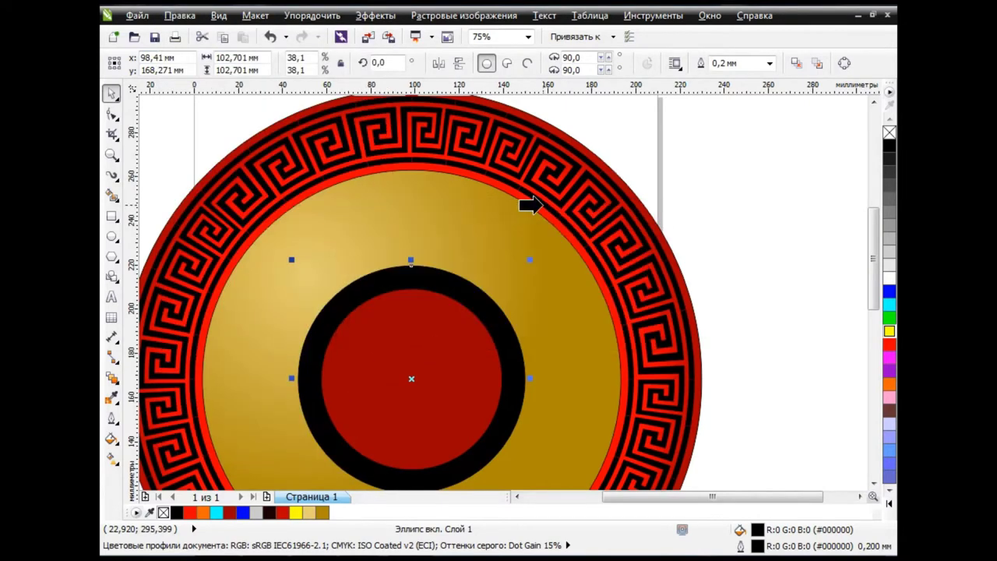
{"action": "left_click", "coordinate": [527, 203]}
{"action": "key", "text": "g"}
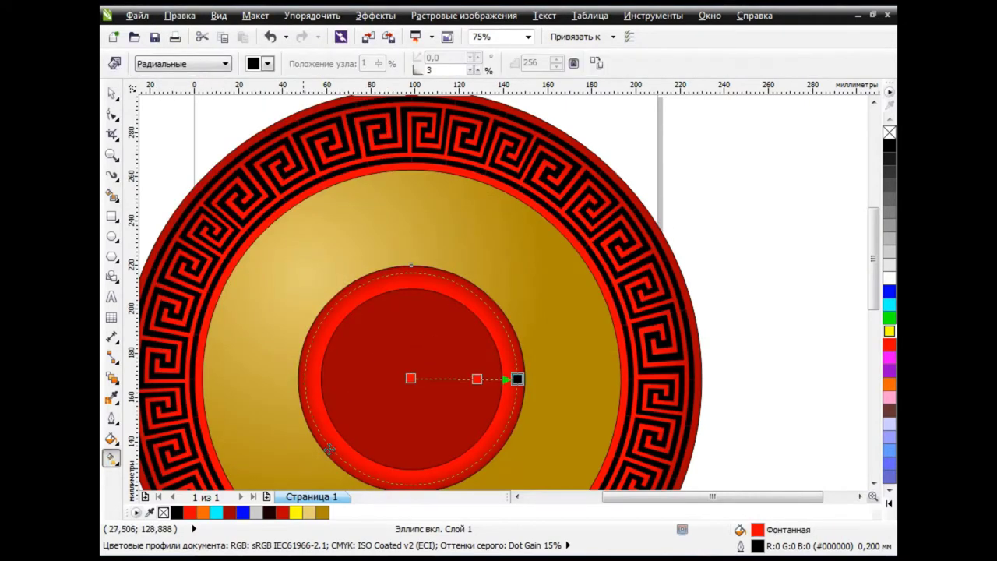
{"action": "key", "text": "space"}
Step: Copy the gold disc's radial gradient onto the central circle
{"action": "left_click", "coordinate": [441, 366]}
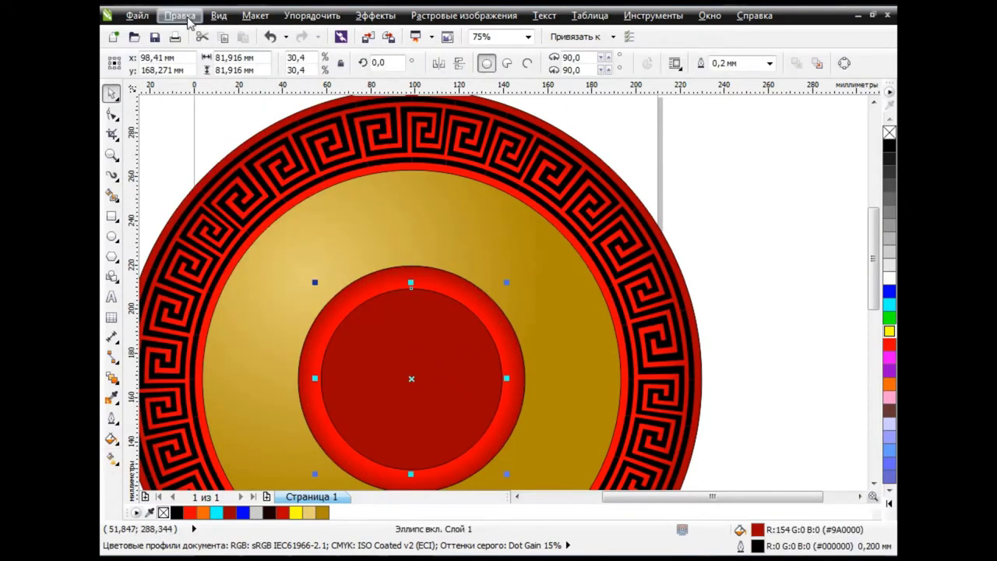
{"action": "left_click", "coordinate": [180, 15]}
{"action": "left_click", "coordinate": [221, 246]}
{"action": "left_click", "coordinate": [533, 303]}
{"action": "left_click", "coordinate": [451, 291]}
Step: Zoom out to view the whole emblem and select the large gold disc
{"action": "key", "text": "Escape"}
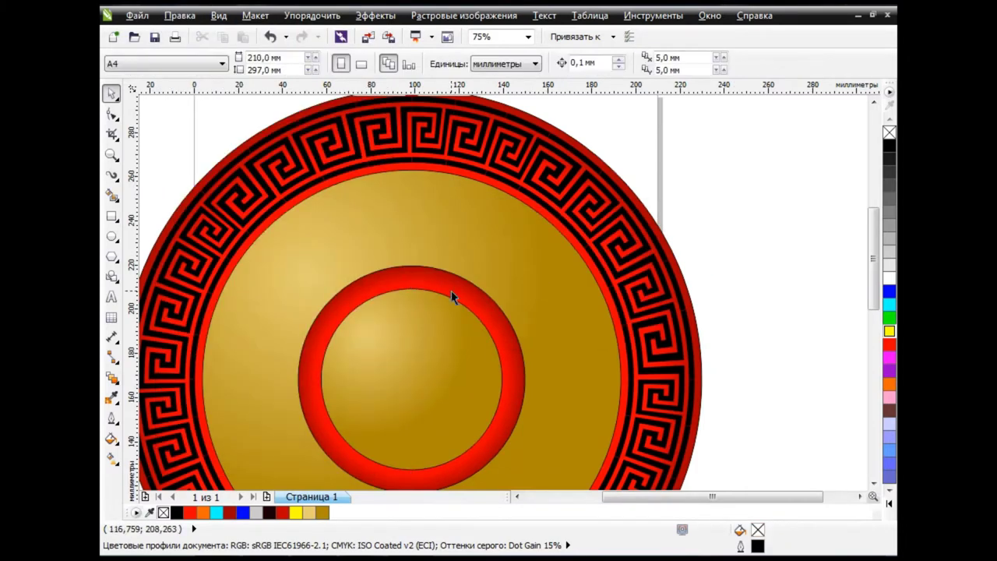
{"action": "scroll", "coordinate": [451, 290], "scroll_direction": "down", "scroll_amount": 1}
{"action": "scroll", "coordinate": [878, 265], "scroll_direction": "down", "scroll_amount": 1}
{"action": "scroll", "coordinate": [519, 497], "scroll_direction": "left", "scroll_amount": 1}
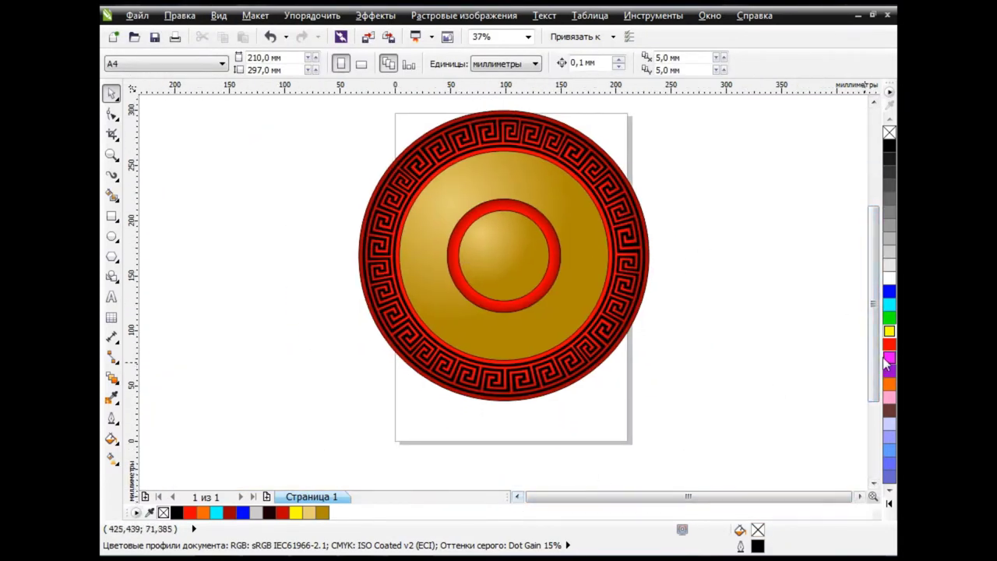
{"action": "scroll", "coordinate": [873, 280], "scroll_direction": "down", "scroll_amount": 1}
{"action": "left_click", "coordinate": [612, 267]}
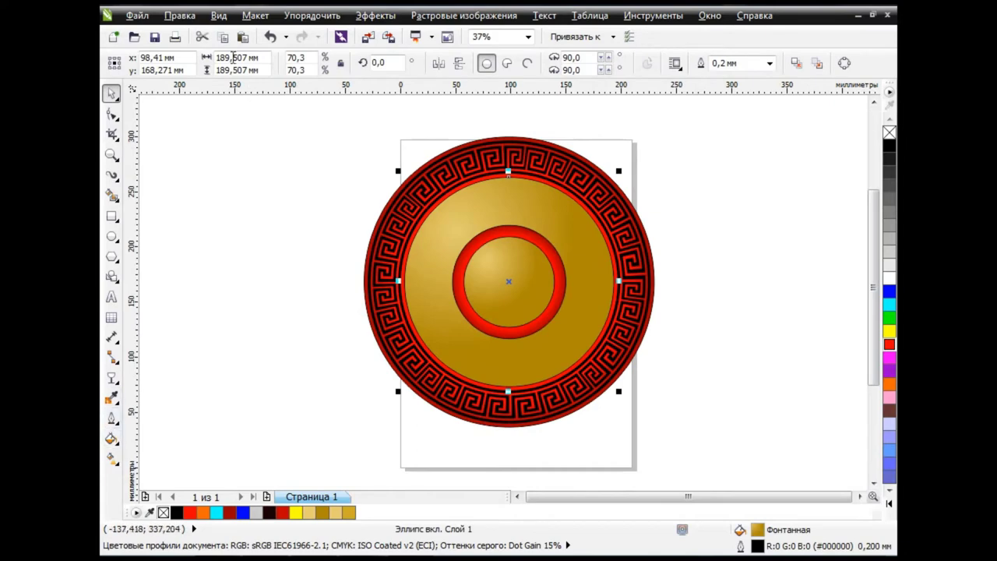
{"action": "left_click", "coordinate": [111, 439]}
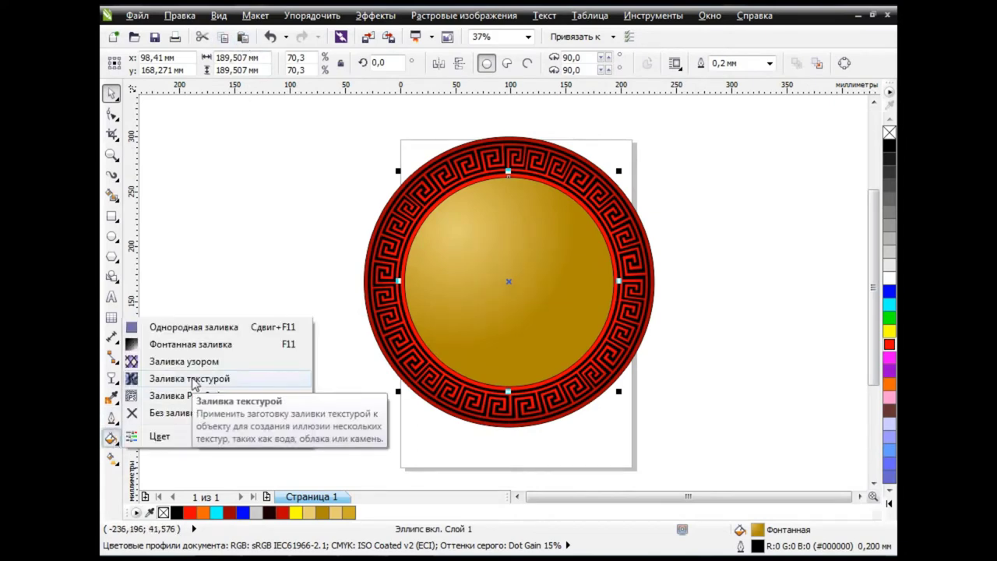
Step: Give the disc the Затмение солнца texture fill with a pale gold foreground (R230, G205)
{"action": "left_click", "coordinate": [226, 378]}
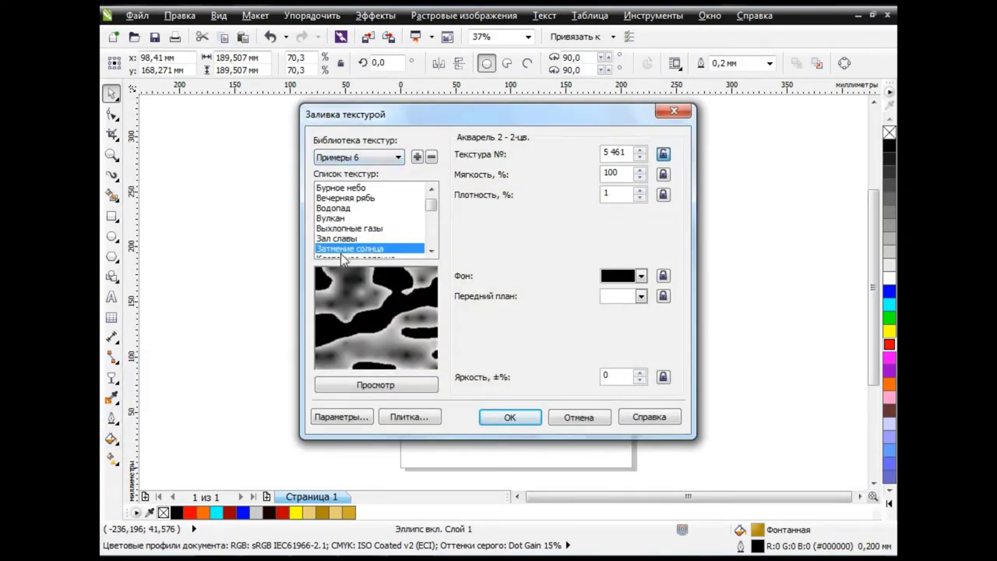
{"action": "left_click", "coordinate": [641, 275]}
{"action": "left_click", "coordinate": [641, 296]}
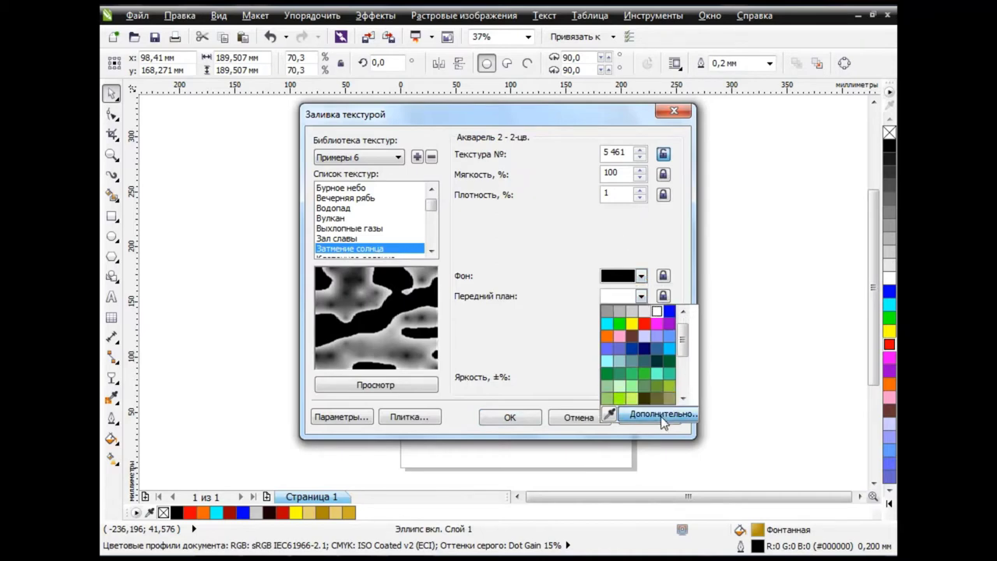
{"action": "left_click", "coordinate": [659, 414]}
{"action": "left_click", "coordinate": [354, 259]}
{"action": "type", "text": "0"}
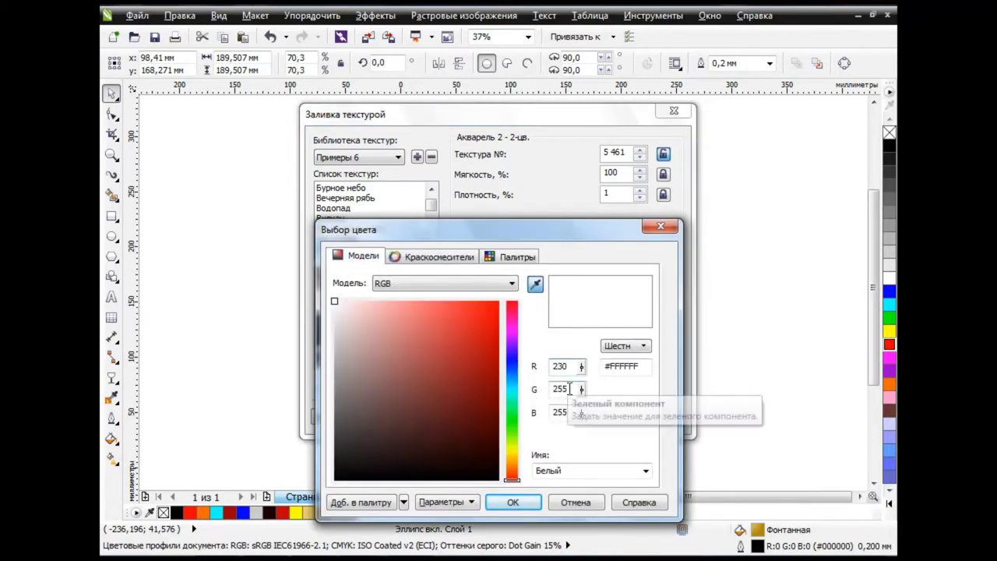
{"action": "key", "text": "Tab"}
{"action": "type", "text": "205"}
{"action": "key", "text": "Tab"}
{"action": "left_click", "coordinate": [514, 501]}
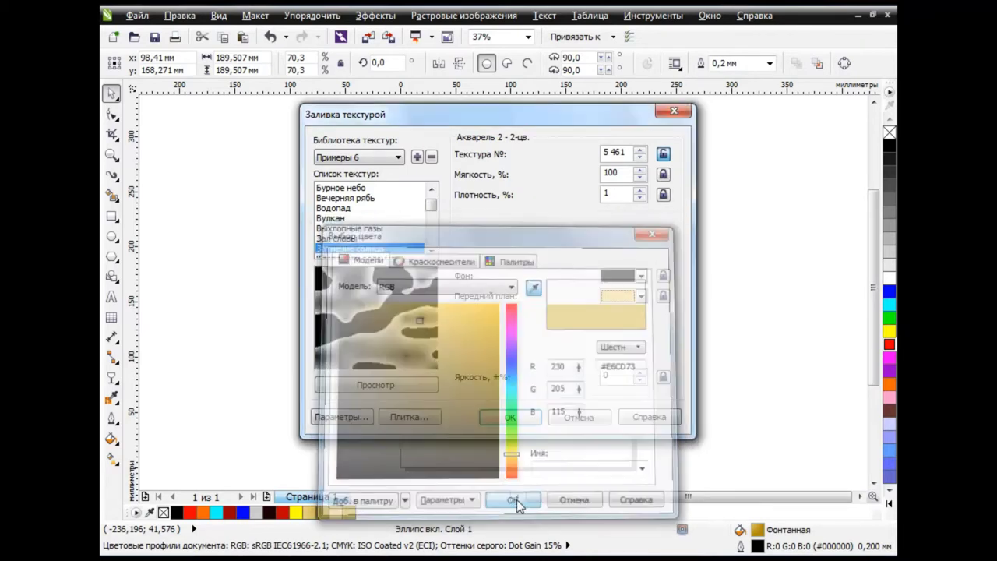
Step: Set the texture background to gold RGB 230, 205, 115 and apply the fill
{"action": "left_click", "coordinate": [641, 276]}
{"action": "left_click", "coordinate": [643, 404]}
{"action": "left_click", "coordinate": [358, 255]}
{"action": "type", "text": "23"}
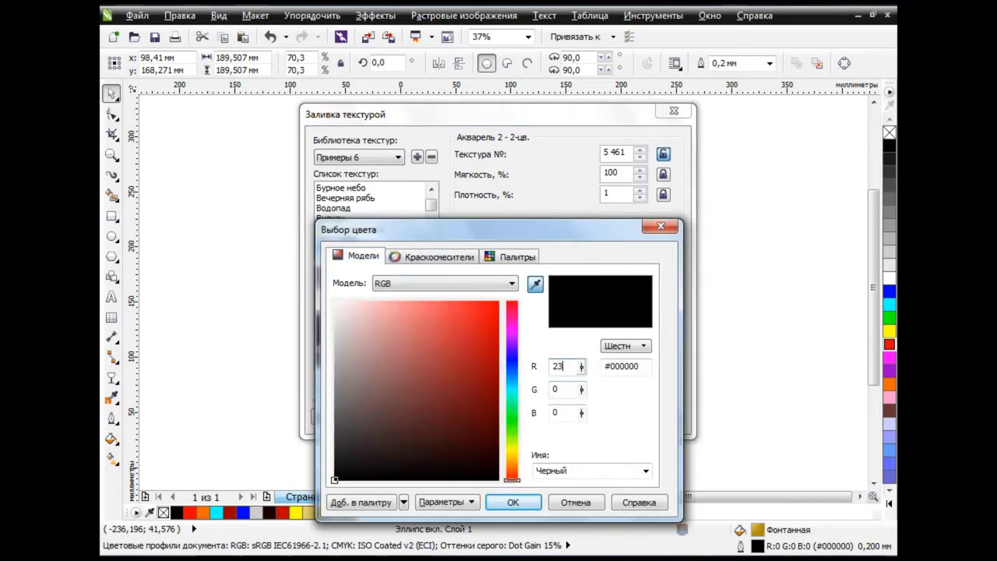
{"action": "type", "text": "0"}
{"action": "key", "text": "Tab"}
{"action": "type", "text": "5"}
{"action": "key", "text": "Tab"}
{"action": "type", "text": "115"}
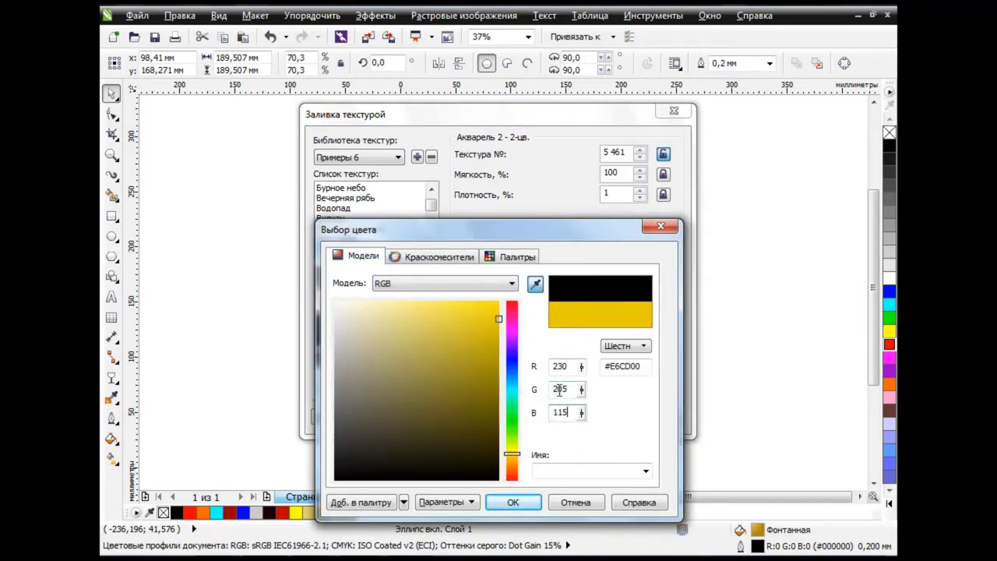
{"action": "key", "text": "Tab"}
{"action": "left_click", "coordinate": [513, 502]}
{"action": "left_click", "coordinate": [514, 415]}
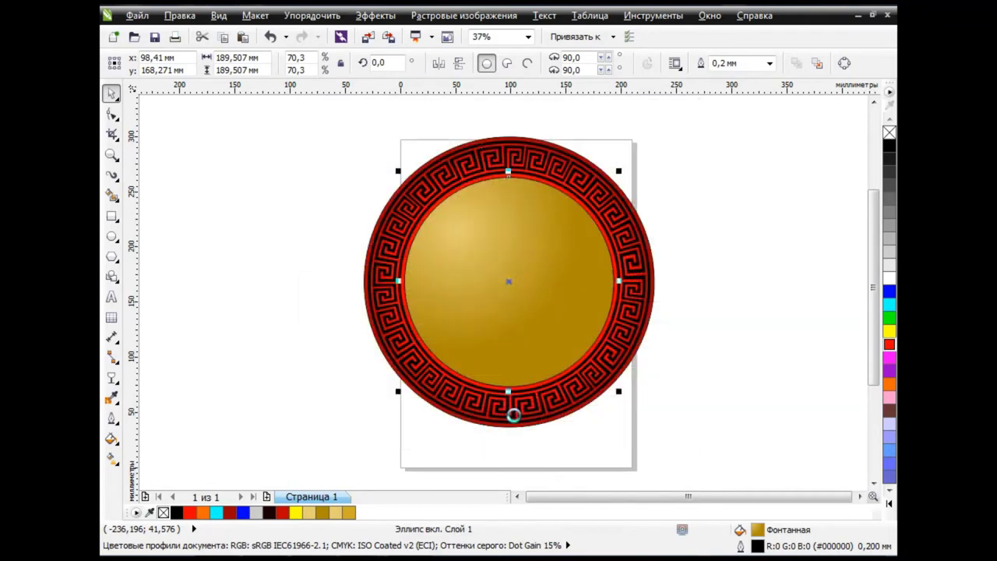
Step: Give the textured disc overlay a uniform transparency of 65
{"action": "left_click", "coordinate": [112, 377]}
{"action": "left_click", "coordinate": [195, 63]}
{"action": "left_click", "coordinate": [201, 85]}
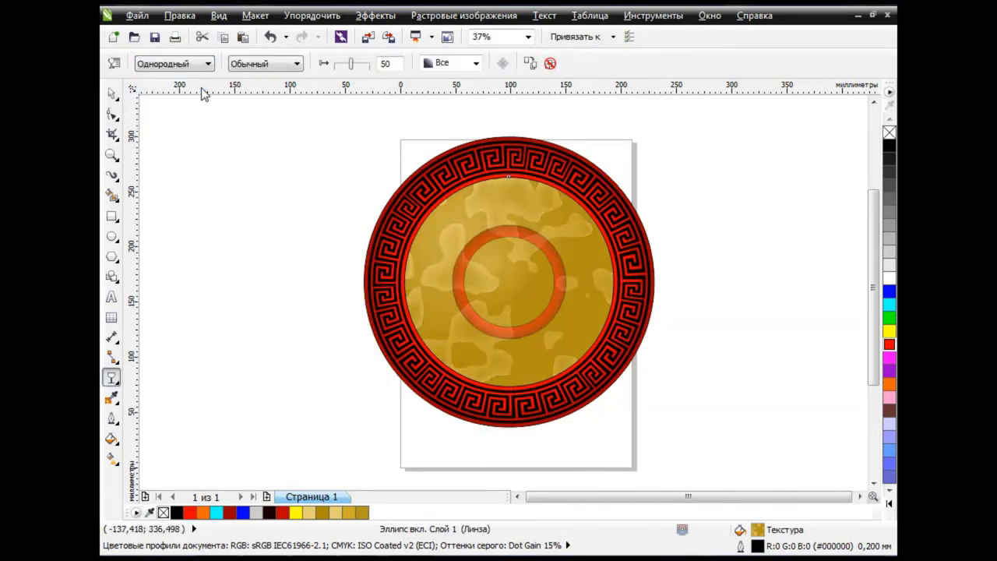
{"action": "left_click", "coordinate": [396, 64]}
{"action": "type", "text": "65"}
{"action": "key", "text": "Return"}
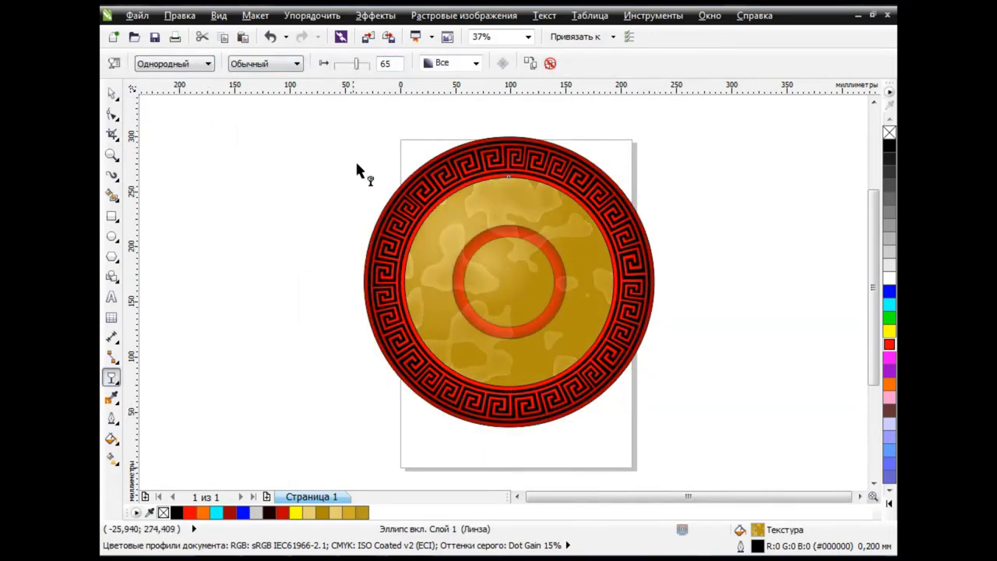
Step: Reselect the textured overlay and raise its transparency to 75
{"action": "left_click", "coordinate": [111, 93]}
{"action": "left_click", "coordinate": [231, 247]}
{"action": "left_click", "coordinate": [583, 253]}
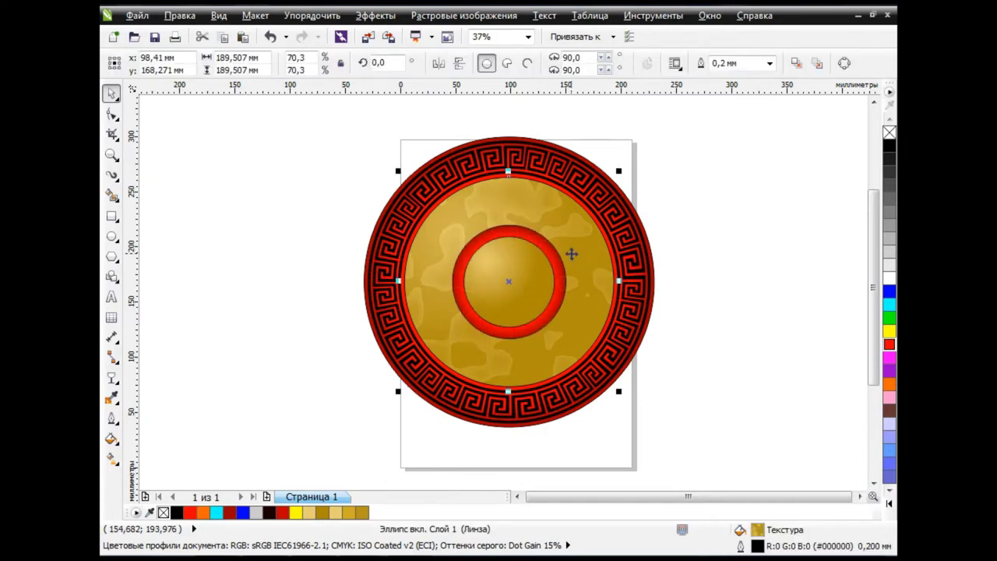
{"action": "left_click", "coordinate": [112, 377]}
{"action": "left_click_drag", "start_coordinate": [356, 65], "coordinate": [365, 68]}
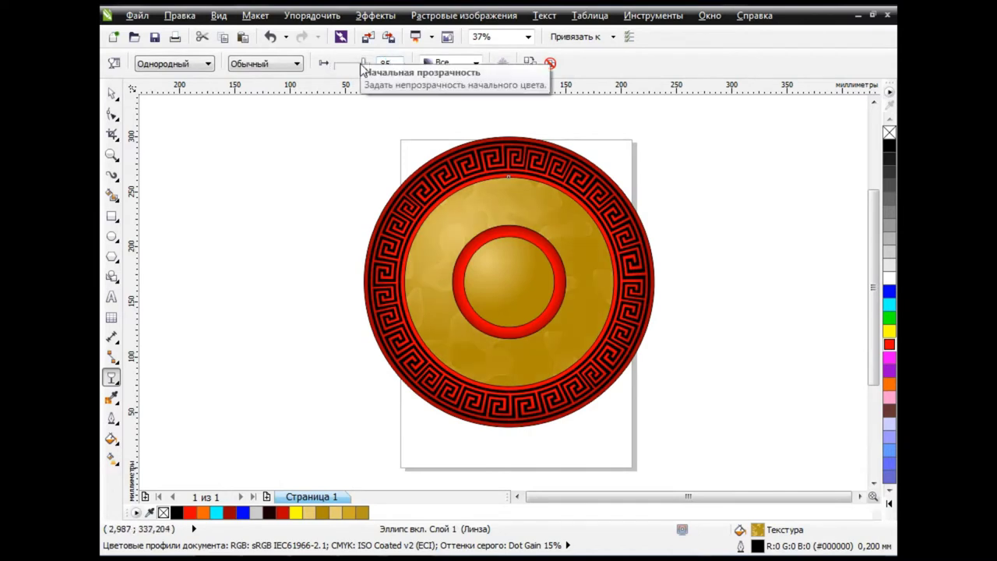
{"action": "key", "text": "space"}
{"action": "left_click", "coordinate": [277, 243]}
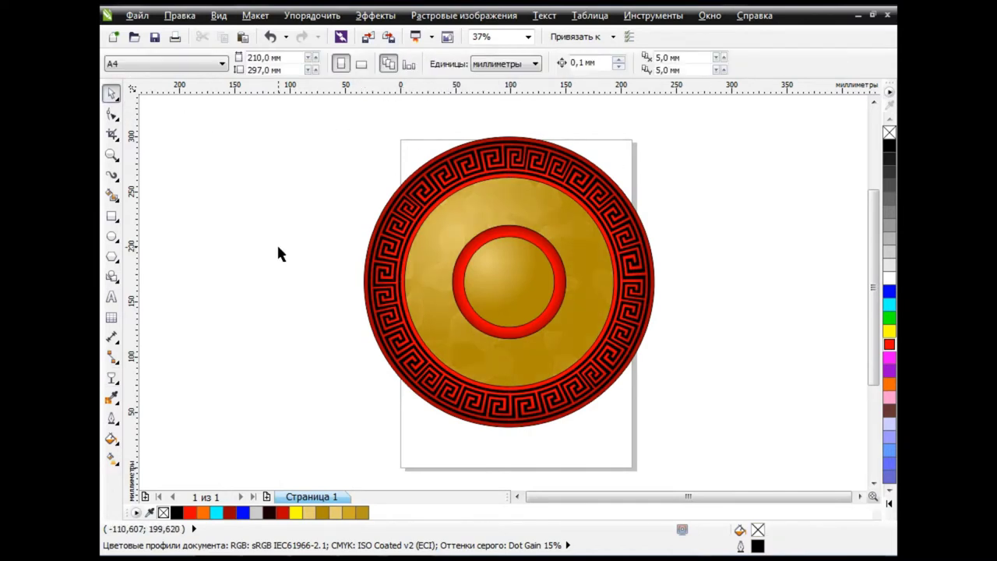
Step: Save, then bring the outer circle to the front and fill it white
{"action": "key", "text": "ctrl+s"}
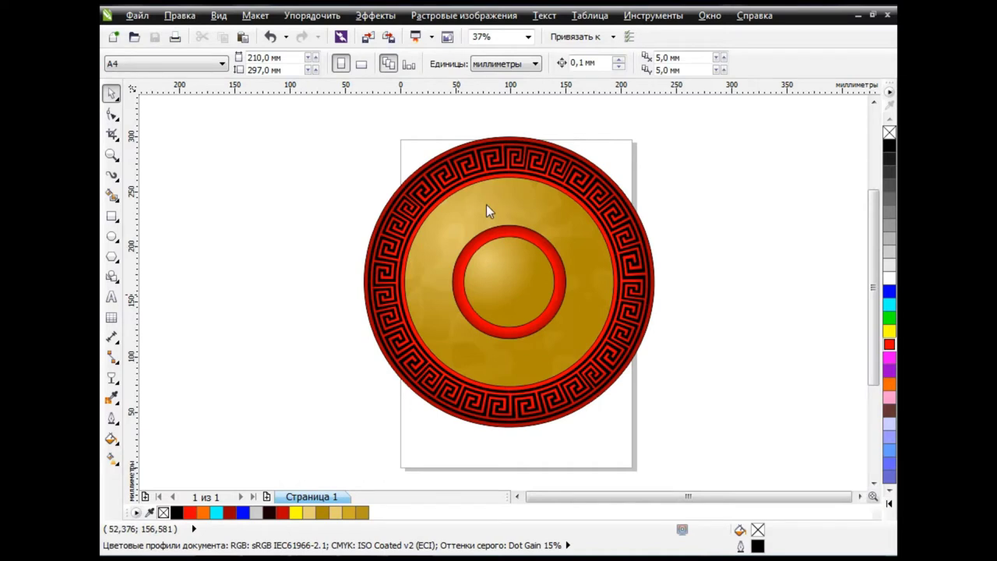
{"action": "left_click", "coordinate": [631, 201]}
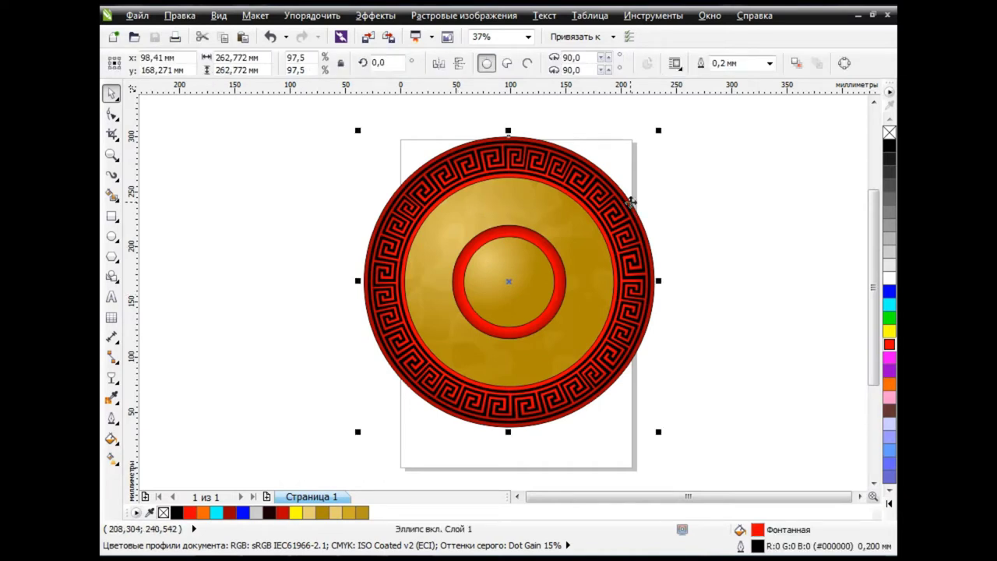
{"action": "key", "text": "shift+Page_Up"}
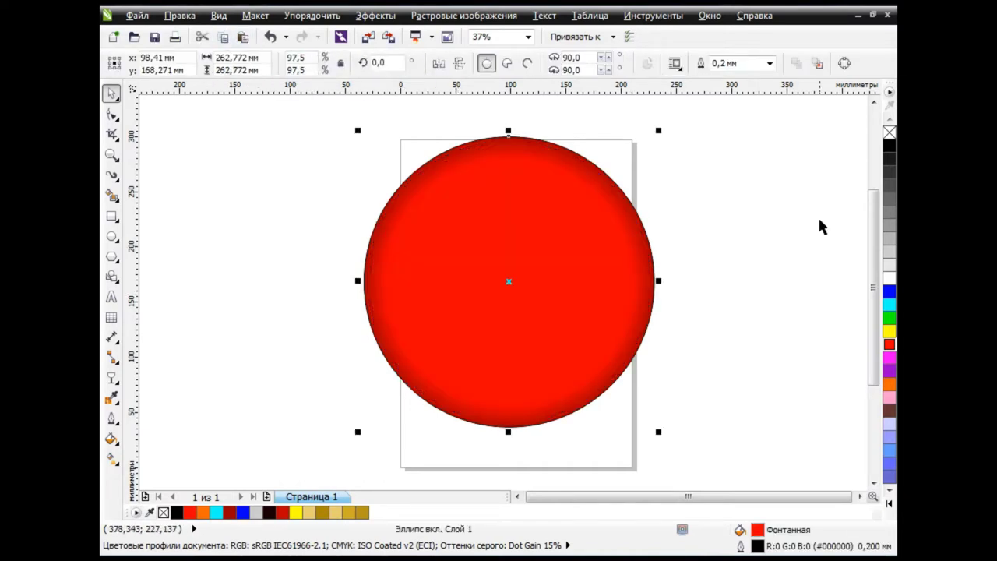
{"action": "left_click", "coordinate": [889, 278]}
Step: Convert the white circle to curves, delete two nodes, and reshape it into an upper-left crescent
{"action": "key", "text": "F10"}
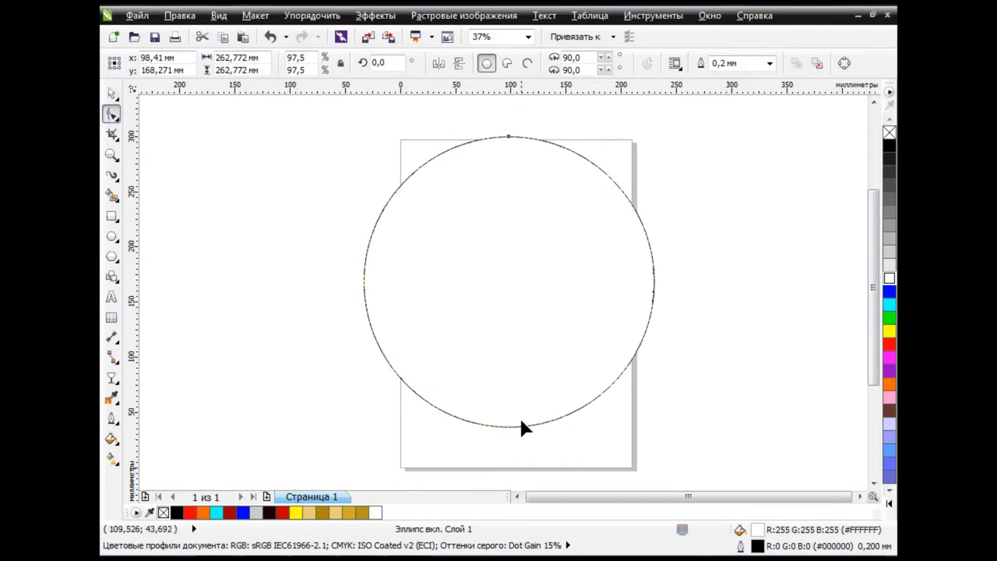
{"action": "left_click", "coordinate": [846, 64]}
{"action": "left_click_drag", "start_coordinate": [340, 191], "coordinate": [641, 457]}
{"action": "left_click_drag", "start_coordinate": [319, 105], "coordinate": [709, 436]}
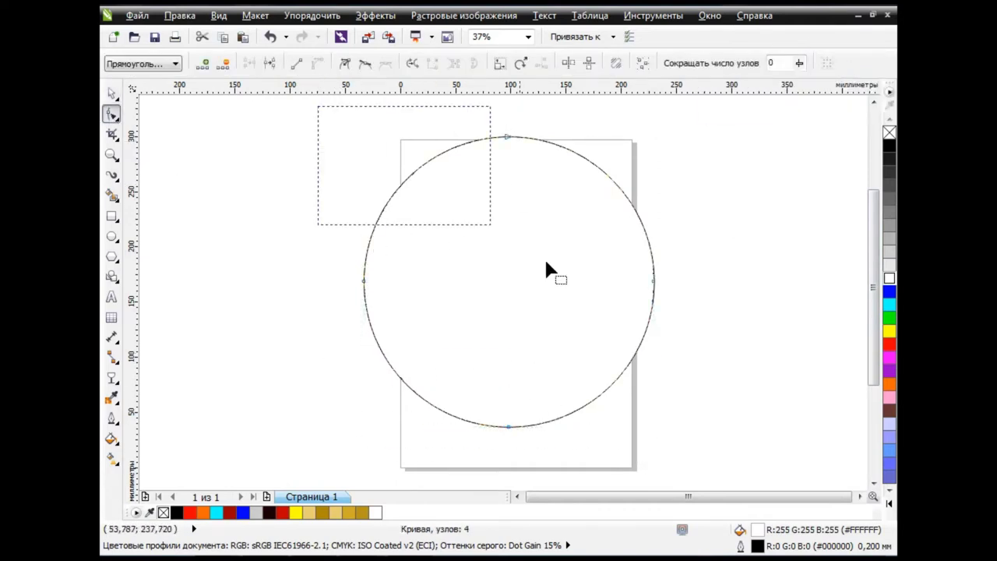
{"action": "left_click", "coordinate": [508, 427]}
{"action": "key", "text": "Delete"}
{"action": "left_click_drag", "start_coordinate": [714, 252], "coordinate": [643, 294]}
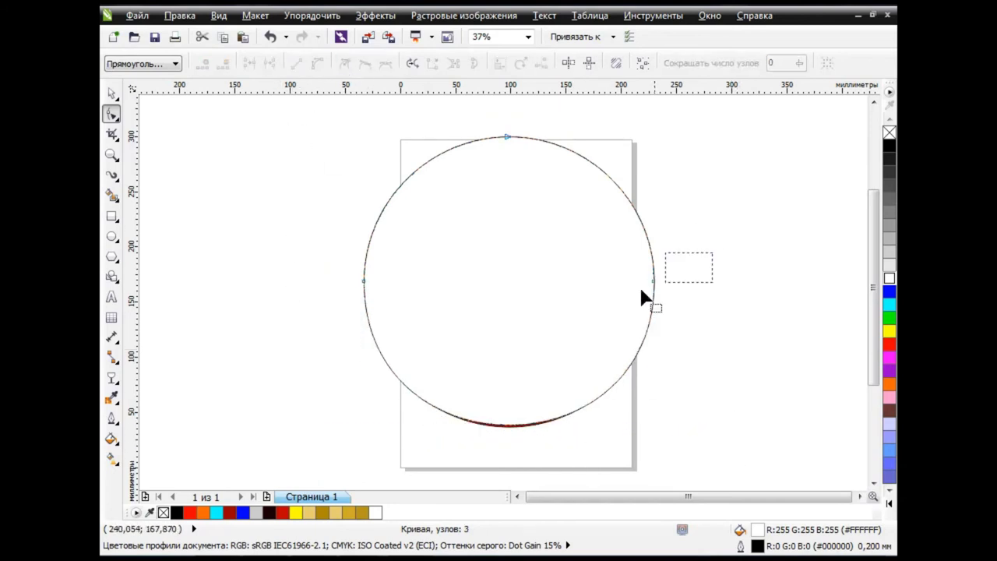
{"action": "key", "text": "Delete"}
{"action": "scroll", "coordinate": [602, 218], "scroll_direction": "down", "scroll_amount": 2}
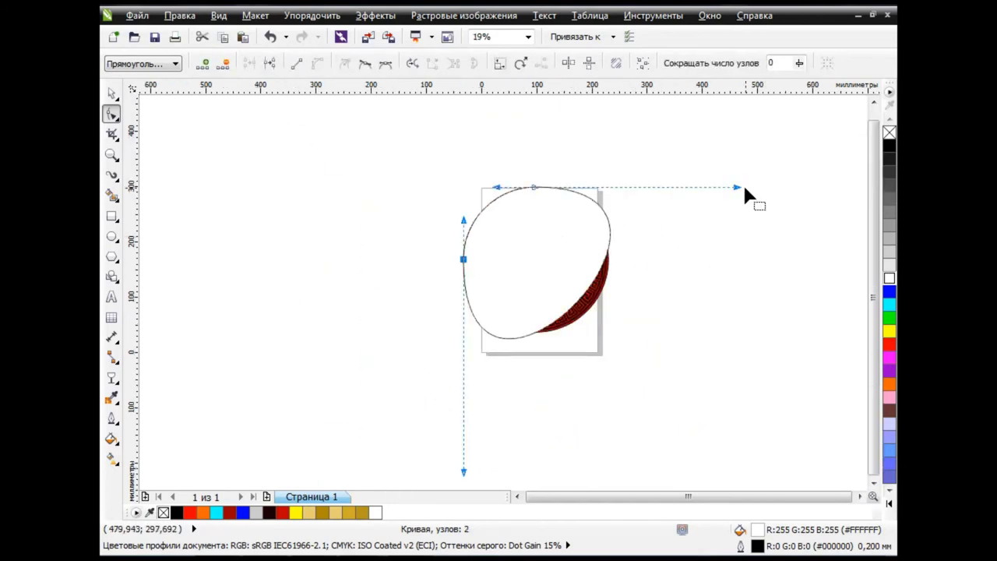
{"action": "left_click_drag", "start_coordinate": [745, 188], "coordinate": [507, 211]}
{"action": "mouse_move", "coordinate": [465, 476]}
{"action": "left_mouse_down"}
{"action": "mouse_move", "coordinate": [484, 224]}
{"action": "mouse_move", "coordinate": [441, 265]}
{"action": "left_mouse_up"}
{"action": "scroll", "coordinate": [504, 201], "scroll_direction": "up", "scroll_amount": 2}
Step: Give the white crescent a diagonal linear transparency fade toward the upper-left rim
{"action": "key", "text": "space"}
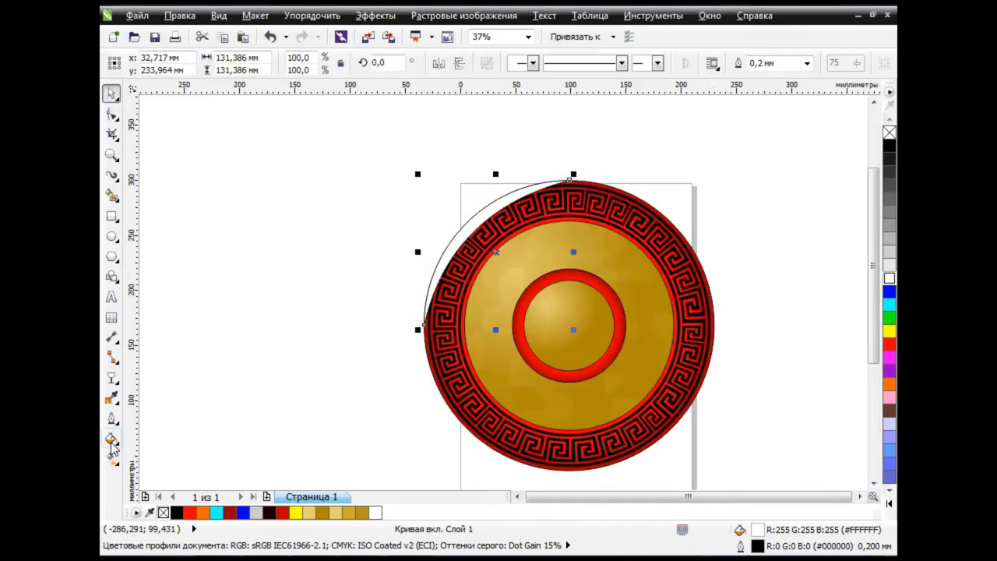
{"action": "left_click", "coordinate": [111, 378]}
{"action": "left_click_drag", "start_coordinate": [353, 143], "coordinate": [541, 299]}
{"action": "left_click_drag", "start_coordinate": [353, 143], "coordinate": [350, 137]}
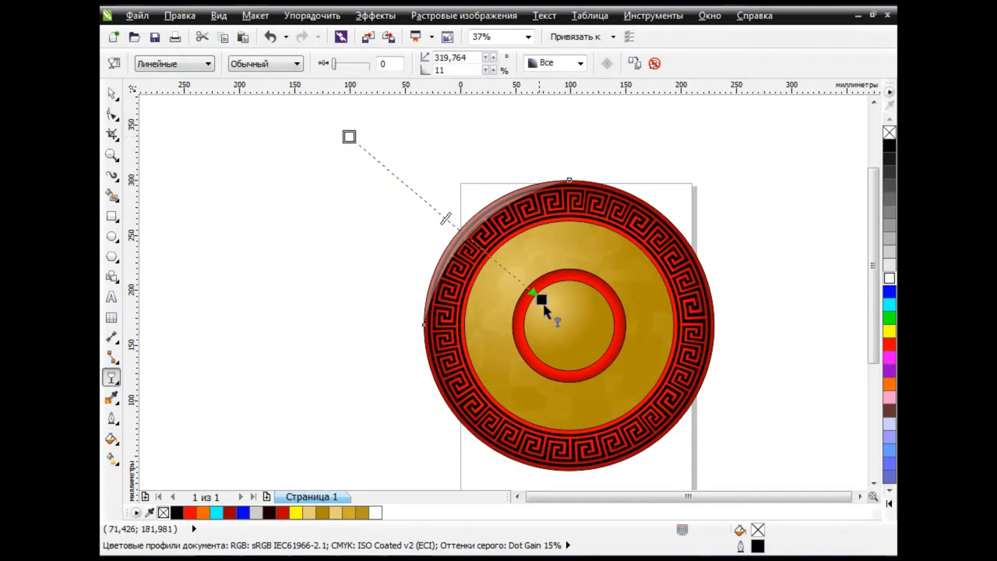
{"action": "mouse_move", "coordinate": [541, 299]}
{"action": "left_mouse_down"}
{"action": "mouse_move", "coordinate": [467, 238]}
{"action": "mouse_move", "coordinate": [533, 282]}
{"action": "left_mouse_up"}
{"action": "left_click_drag", "start_coordinate": [349, 137], "coordinate": [351, 132]}
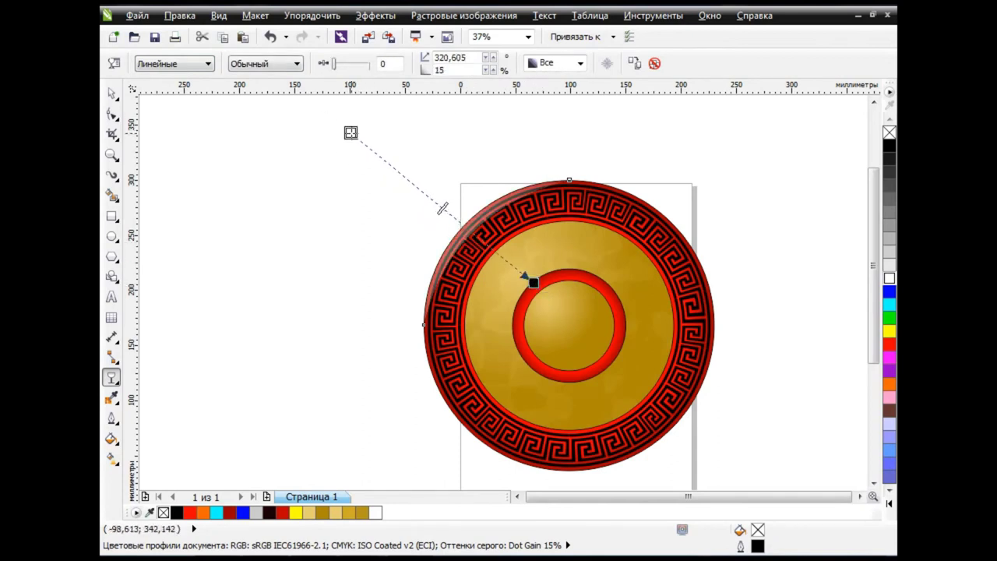
{"action": "left_click_drag", "start_coordinate": [333, 64], "coordinate": [366, 67]}
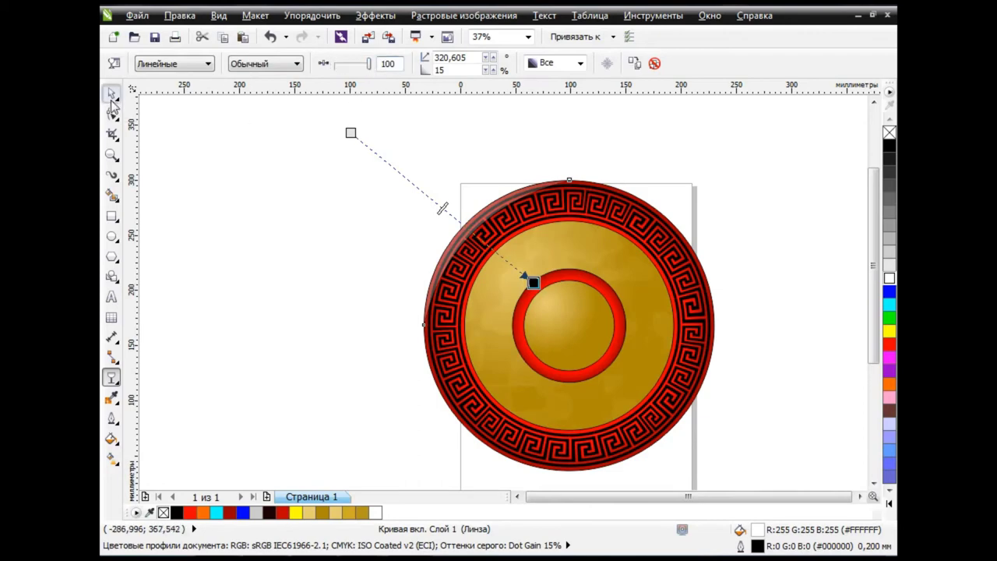
Step: Move the crescent's fade midpoint closer to the rim
{"action": "left_click", "coordinate": [112, 92]}
{"action": "left_click", "coordinate": [259, 229]}
{"action": "scroll", "coordinate": [512, 316], "scroll_direction": "up", "scroll_amount": 2}
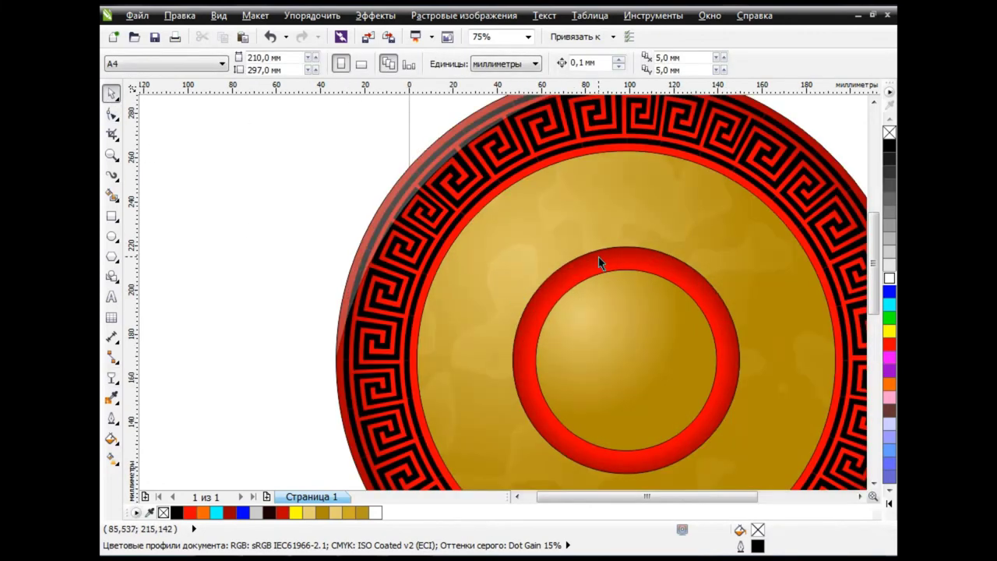
{"action": "scroll", "coordinate": [599, 261], "scroll_direction": "down", "scroll_amount": 2}
{"action": "left_click", "coordinate": [860, 497]}
{"action": "key", "text": "space"}
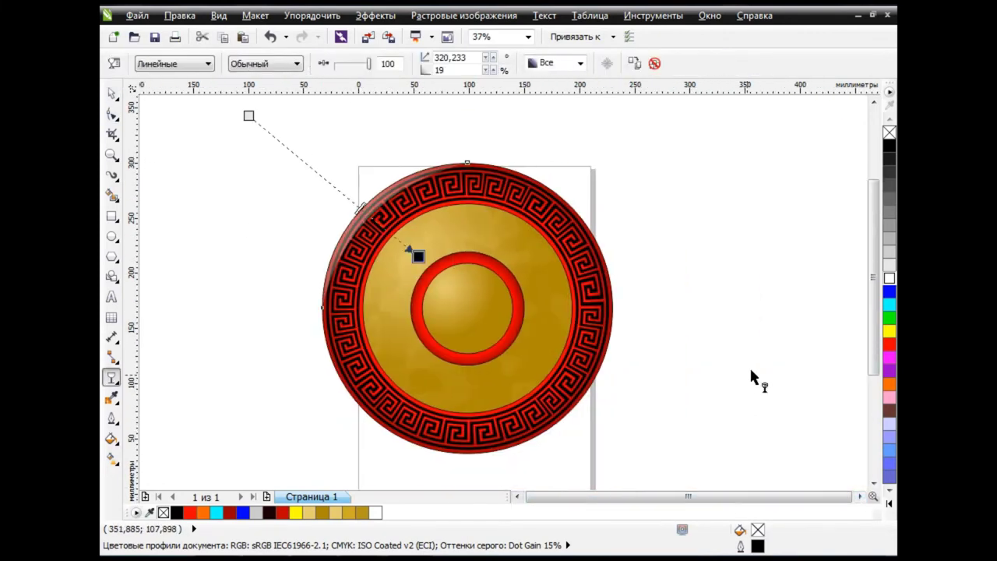
{"action": "left_click_drag", "start_coordinate": [363, 210], "coordinate": [350, 202]}
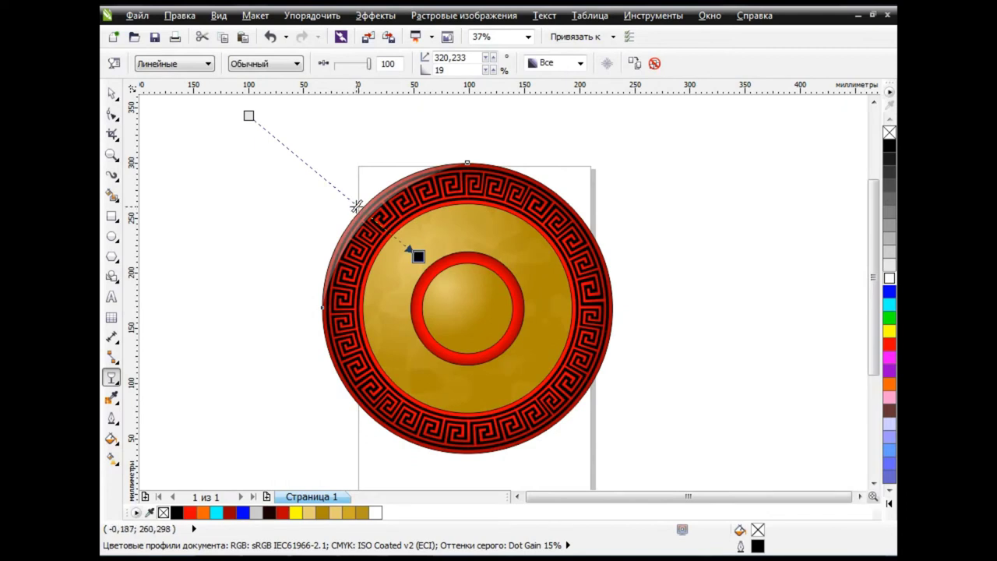
{"action": "key", "text": "space"}
{"action": "left_click", "coordinate": [240, 281]}
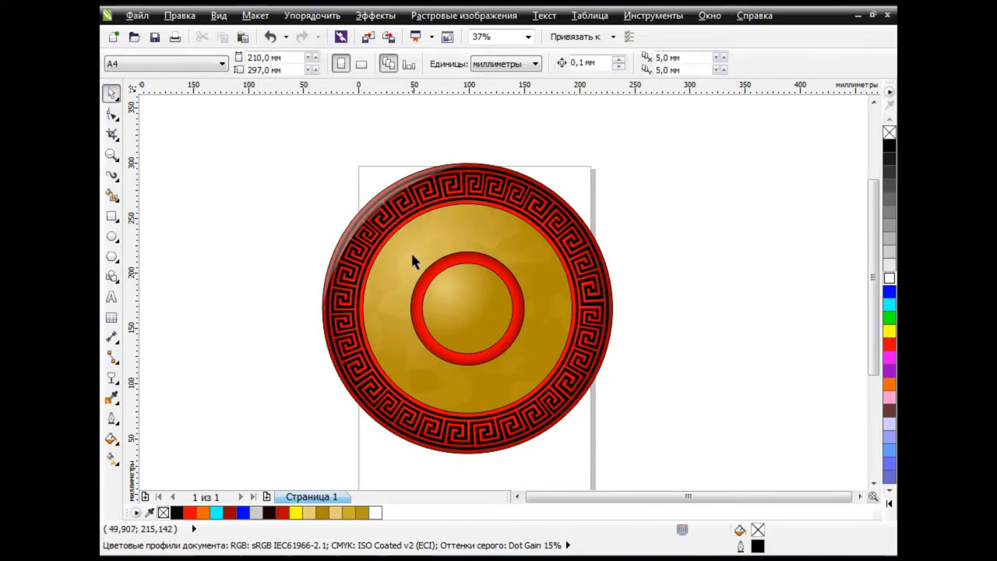
Step: Copy the crescent onto the gold disc's upper-left edge, resize it, and bend its node to follow the disc
{"action": "left_click", "coordinate": [376, 217]}
{"action": "left_click_drag", "start_coordinate": [390, 251], "coordinate": [402, 229]}
{"action": "mouse_move", "coordinate": [352, 335]}
{"action": "left_mouse_down"}
{"action": "mouse_move", "coordinate": [417, 259]}
{"action": "mouse_move", "coordinate": [411, 253]}
{"action": "left_mouse_up"}
{"action": "left_click_drag", "start_coordinate": [461, 302], "coordinate": [475, 317]}
{"action": "key", "text": "F10"}
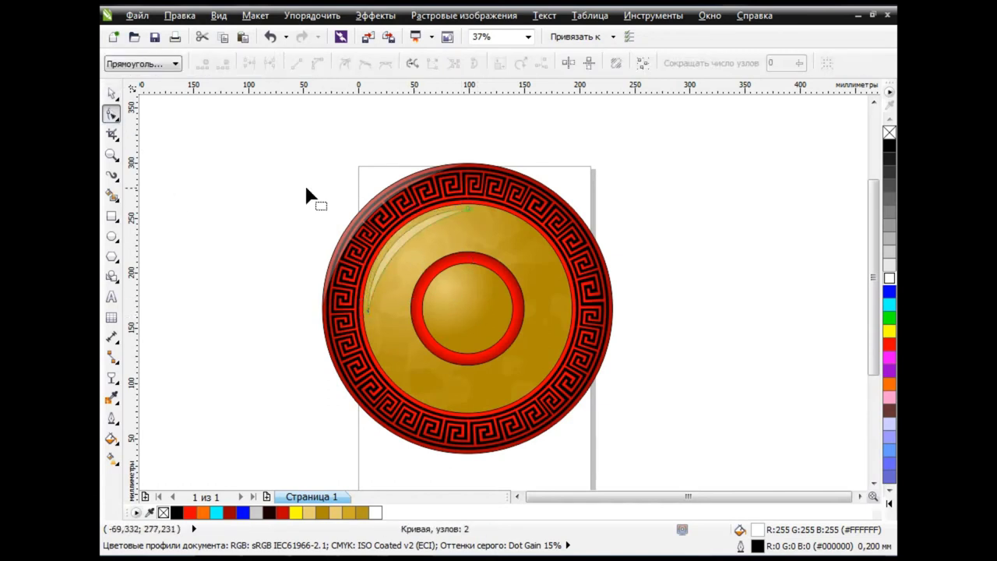
{"action": "left_click", "coordinate": [469, 206]}
{"action": "mouse_move", "coordinate": [469, 205]}
{"action": "left_mouse_down"}
{"action": "mouse_move", "coordinate": [376, 334]}
{"action": "mouse_move", "coordinate": [363, 310]}
{"action": "left_mouse_up"}
{"action": "scroll", "coordinate": [389, 241], "scroll_direction": "up", "scroll_amount": 2}
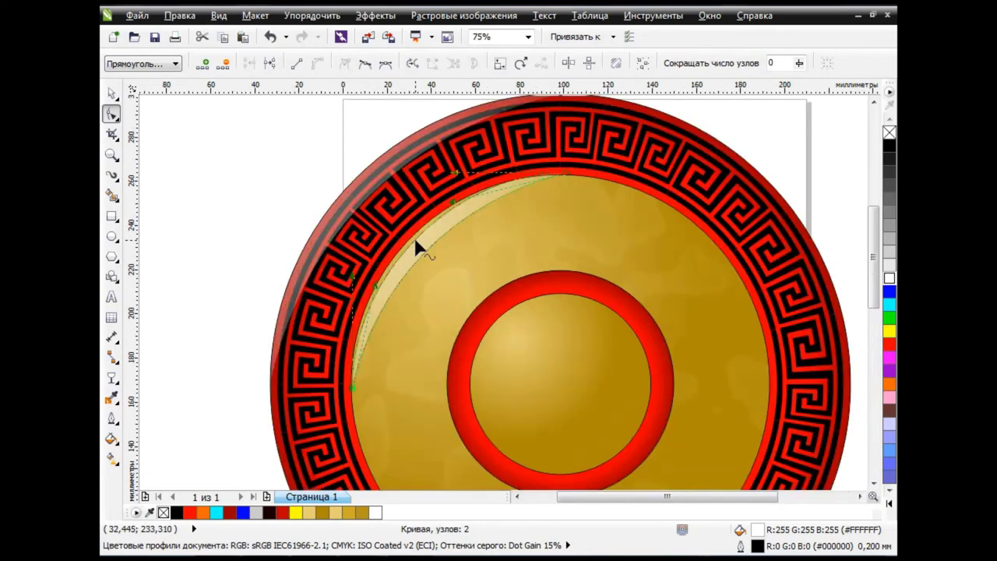
{"action": "key", "text": "space"}
{"action": "left_click", "coordinate": [227, 245]}
{"action": "scroll", "coordinate": [475, 329], "scroll_direction": "down", "scroll_amount": 2}
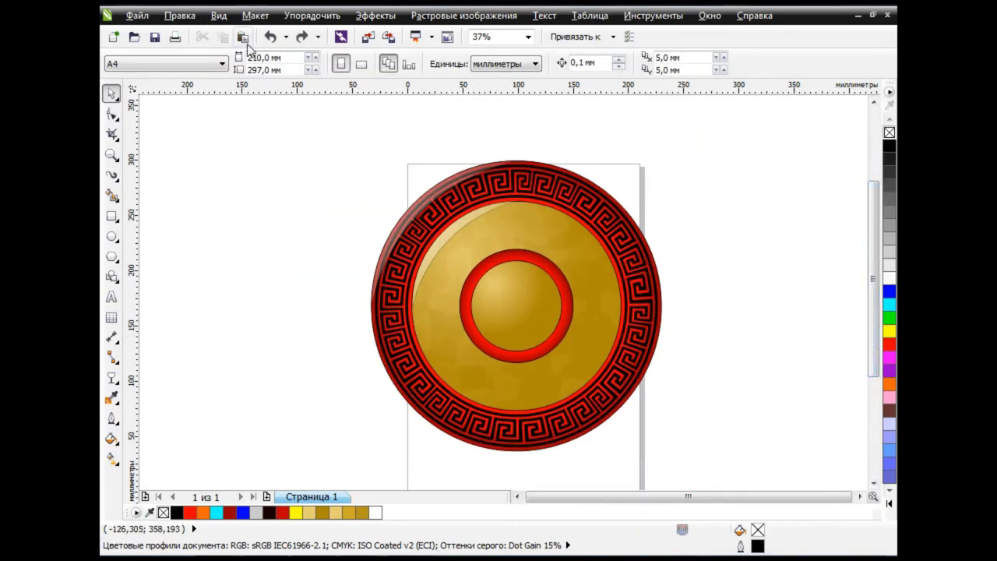
Step: Move a crescent copy over the inner red ring's upper-left edge
{"action": "left_click", "coordinate": [445, 234]}
{"action": "left_click_drag", "start_coordinate": [445, 233], "coordinate": [510, 296]}
{"action": "scroll", "coordinate": [515, 225], "scroll_direction": "up", "scroll_amount": 2}
{"action": "key", "text": "space"}
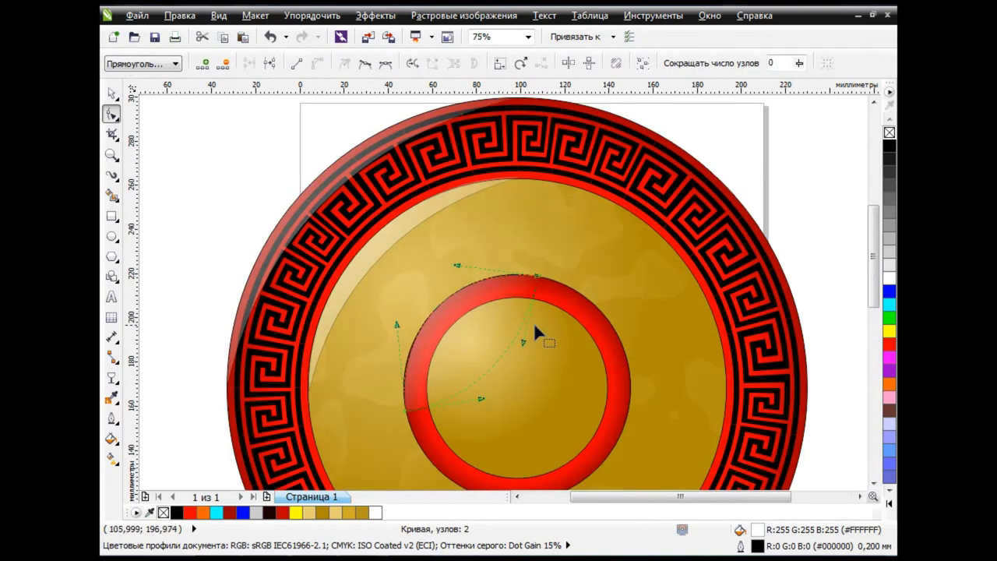
{"action": "left_click", "coordinate": [112, 94]}
{"action": "left_click", "coordinate": [232, 248]}
{"action": "scroll", "coordinate": [545, 383], "scroll_direction": "down", "scroll_amount": 2}
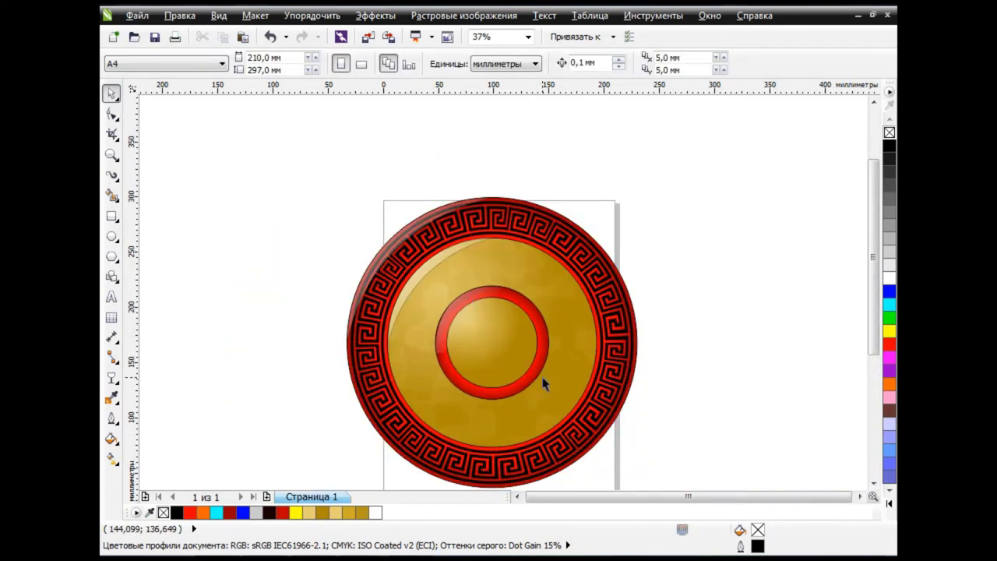
{"action": "scroll", "coordinate": [847, 357], "scroll_direction": "down", "scroll_amount": 1}
{"action": "left_click_drag", "start_coordinate": [292, 118], "coordinate": [698, 463]}
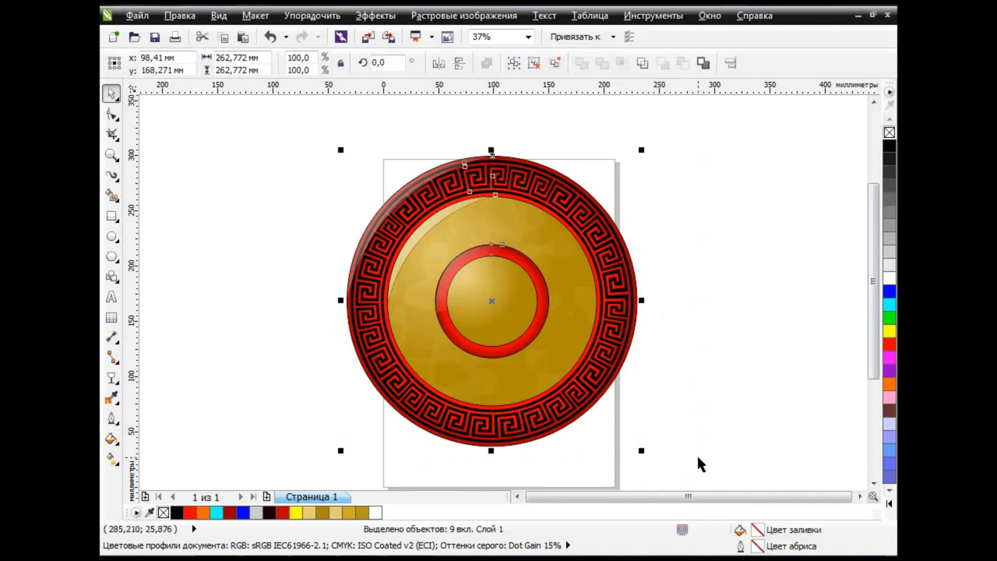
Step: Remove outlines from all nine emblem parts and work with the grouped emblem on the teal background
{"action": "right_click", "coordinate": [889, 132]}
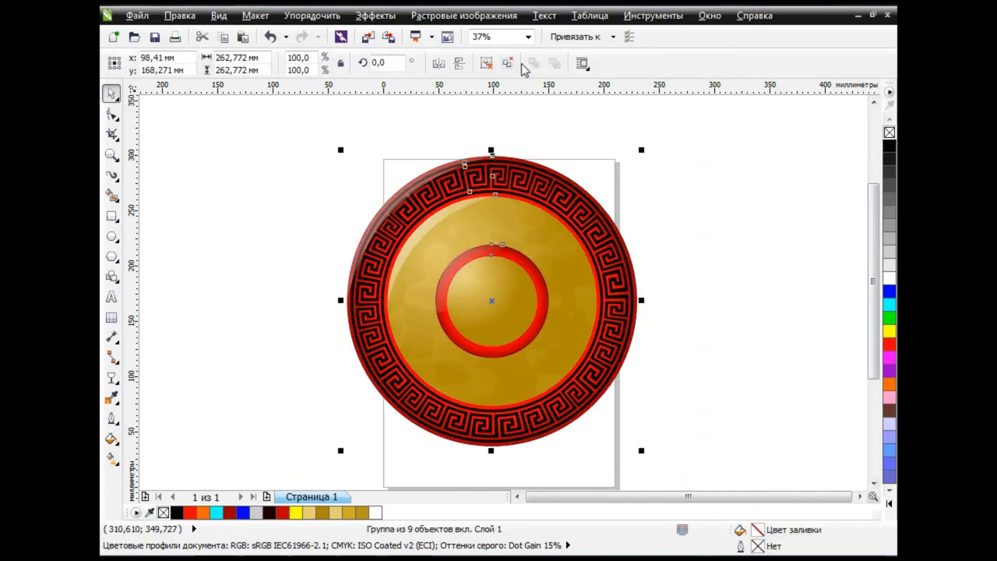
{"action": "left_click", "coordinate": [725, 306]}
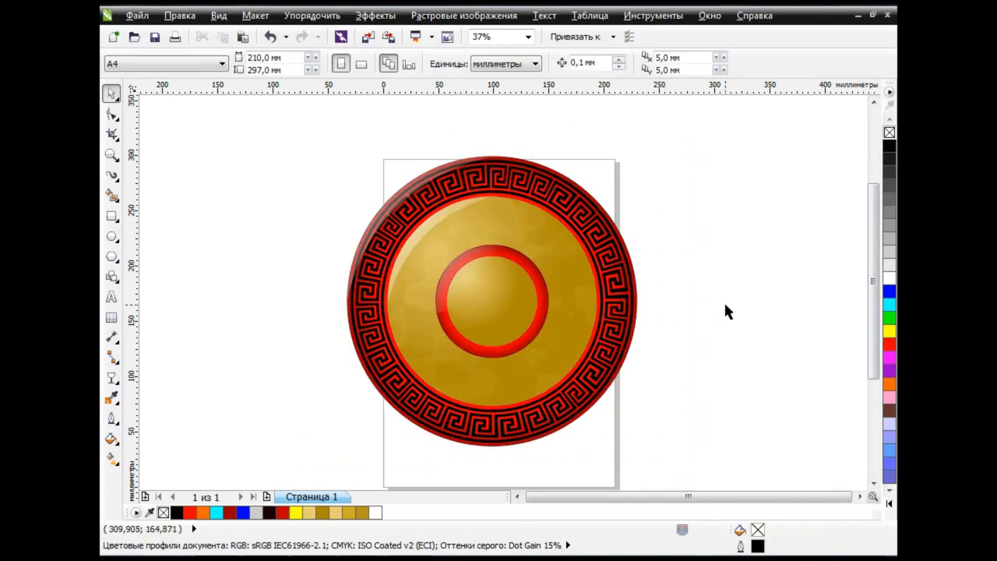
{"action": "left_click", "coordinate": [568, 259]}
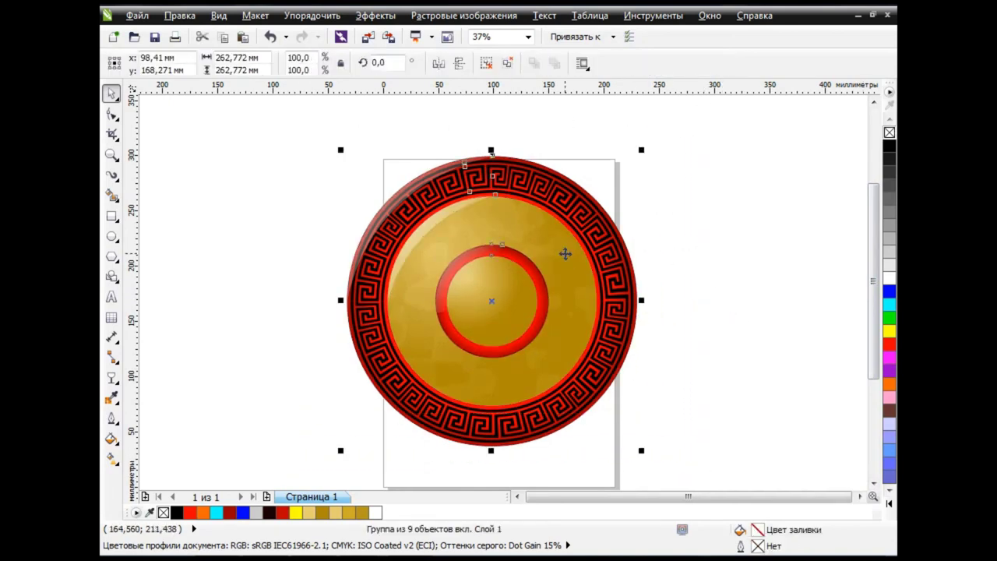
{"action": "left_click", "coordinate": [748, 270]}
{"action": "left_click", "coordinate": [616, 234]}
{"action": "left_click", "coordinate": [754, 217]}
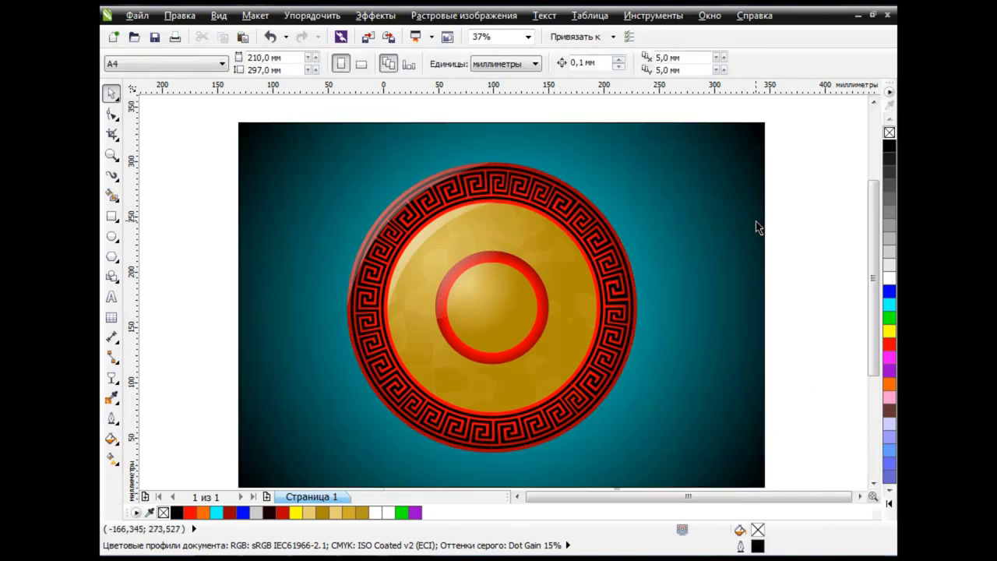